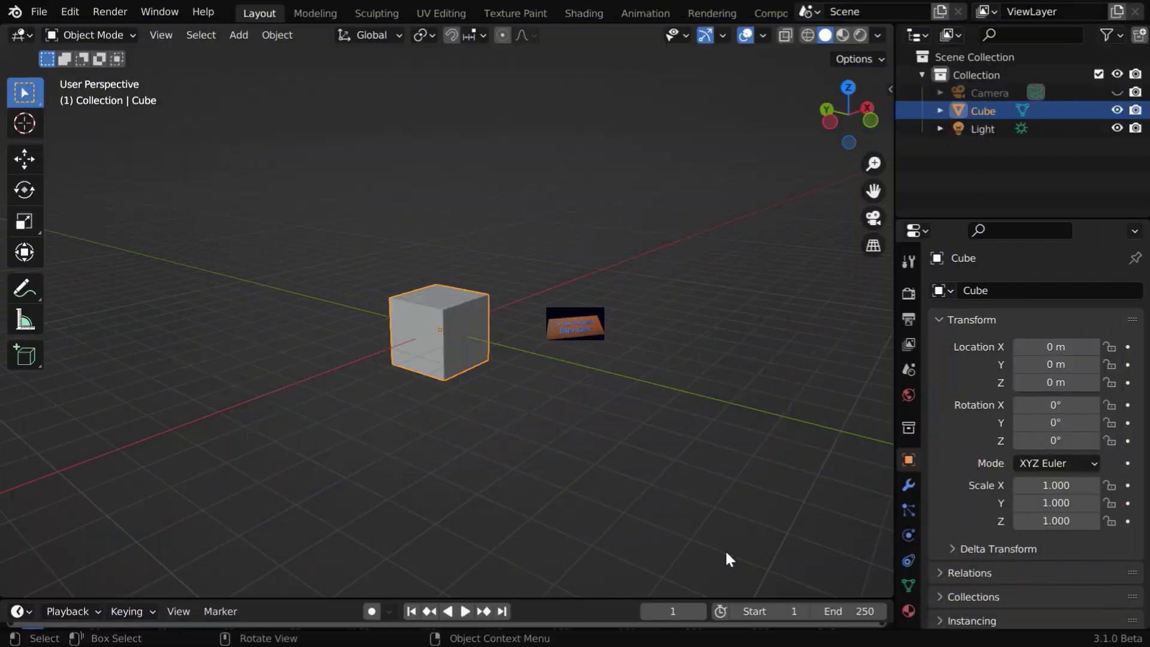
Delete the default cube and add a new text object.
key(x)
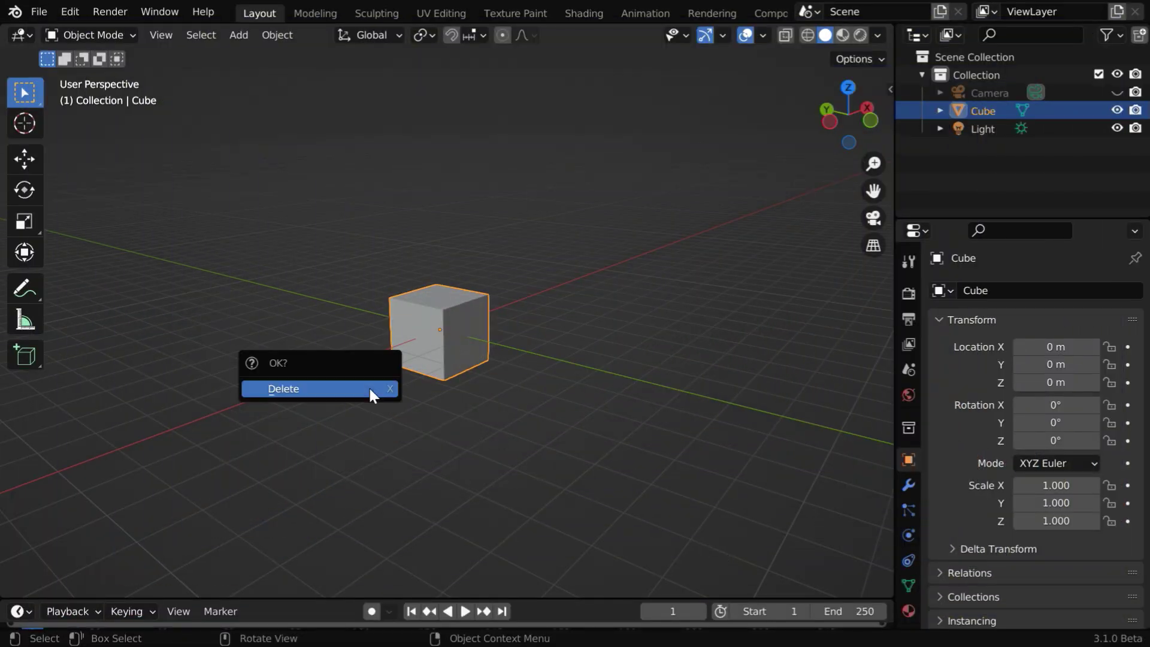
click(368, 385)
click(228, 35)
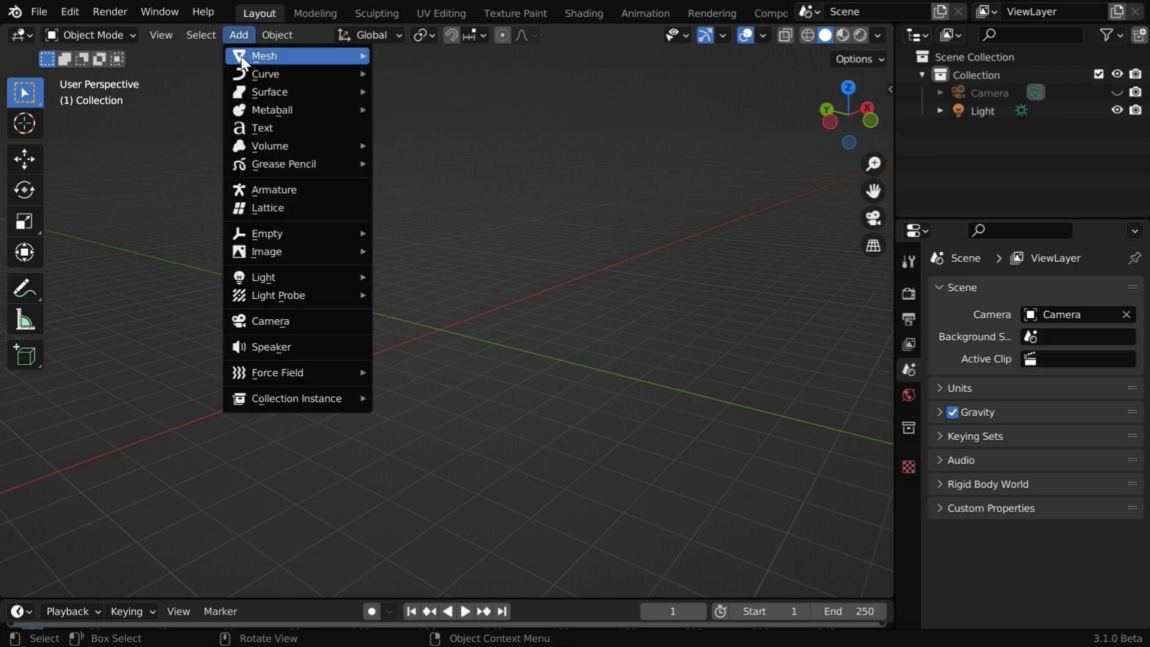
click(262, 128)
In Edit Mode, replace the default word 'Text' with 'Blender'.
middle_drag(462, 432, 408, 482)
scroll(515, 396, up, 3)
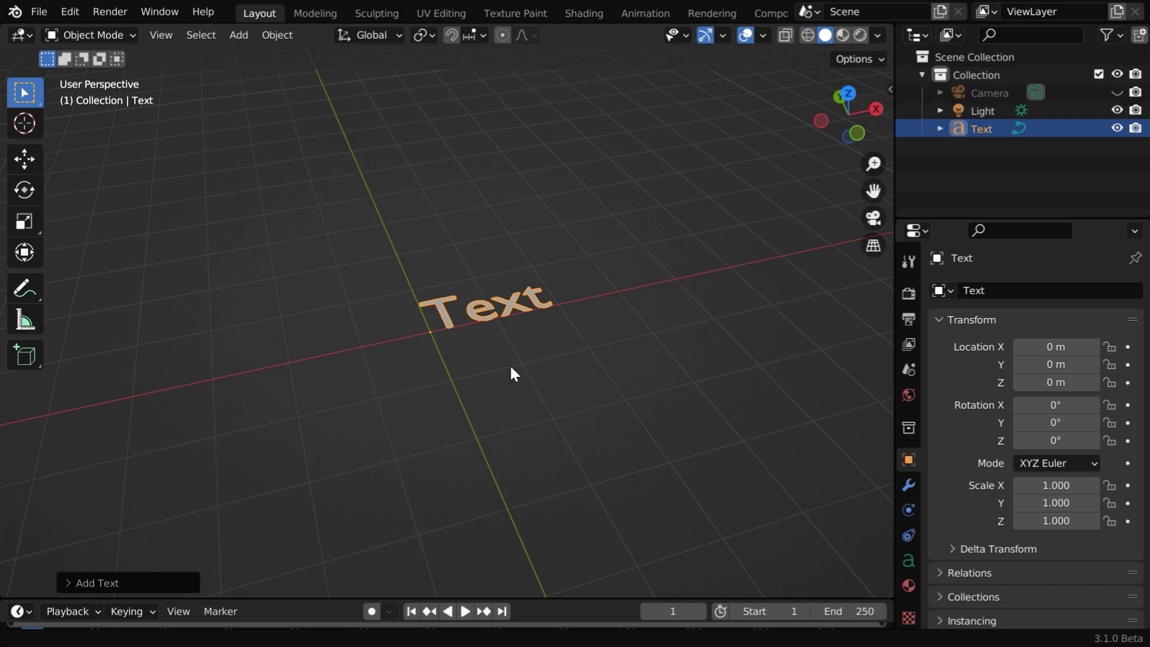
mouse_move(510, 364)
middle_down()
mouse_move(512, 394)
mouse_move(505, 384)
middle_up()
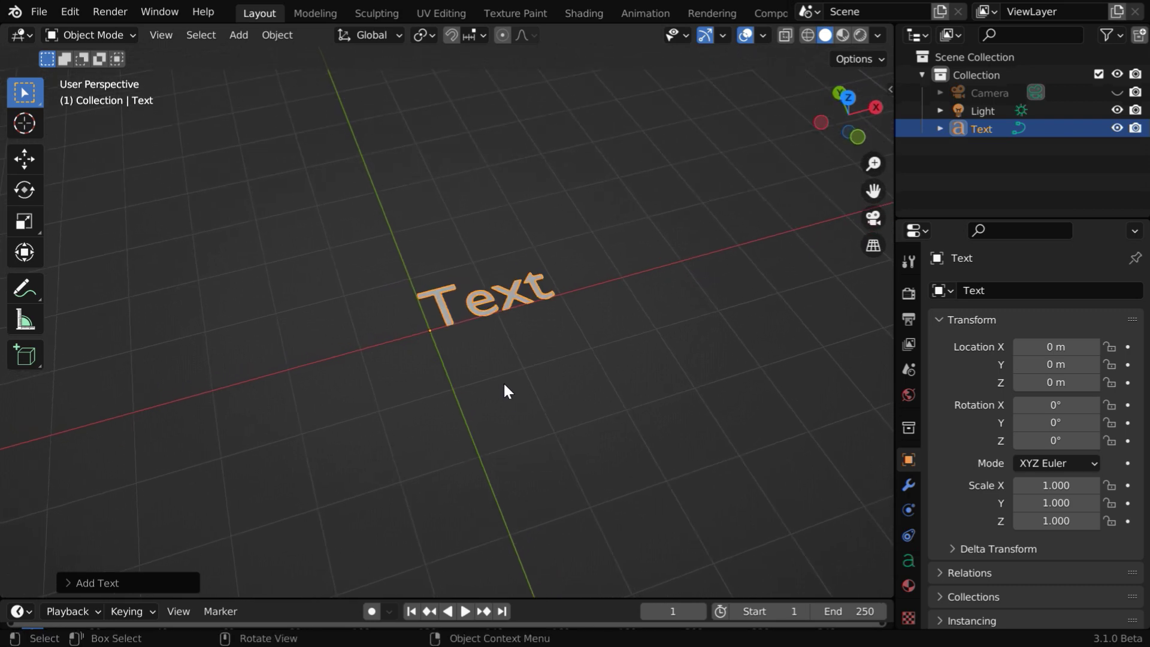
click(97, 34)
click(101, 70)
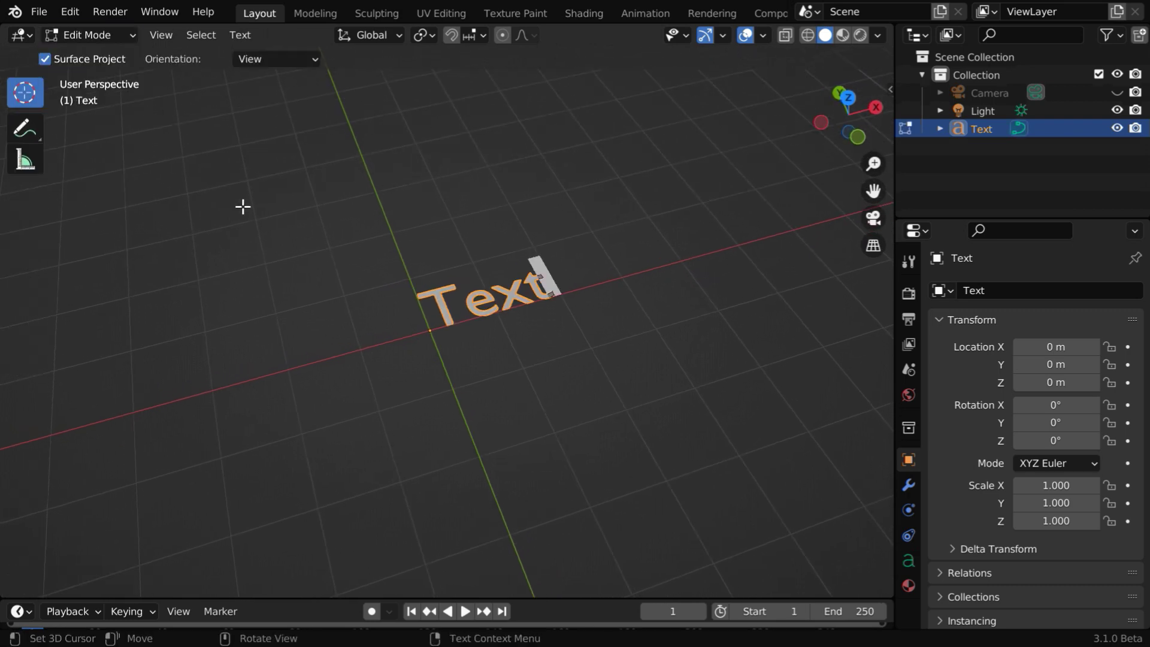
key(BackSpace)
key(BackSpace)
key(BackSpace)
key(BackSpace)
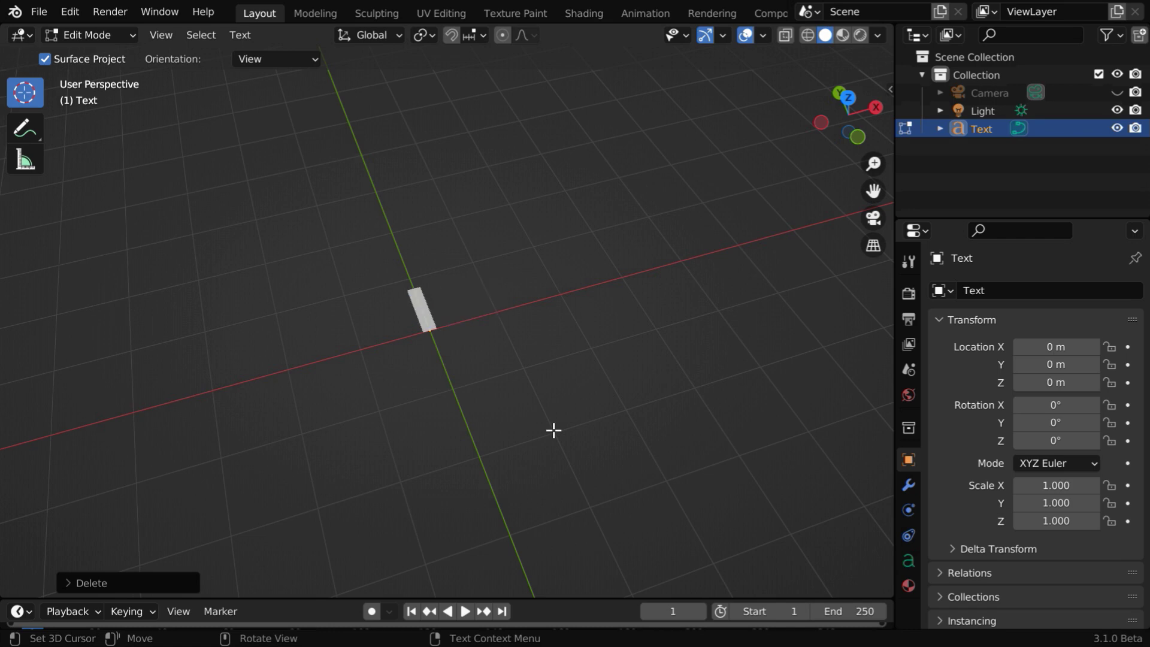
text(Blender)
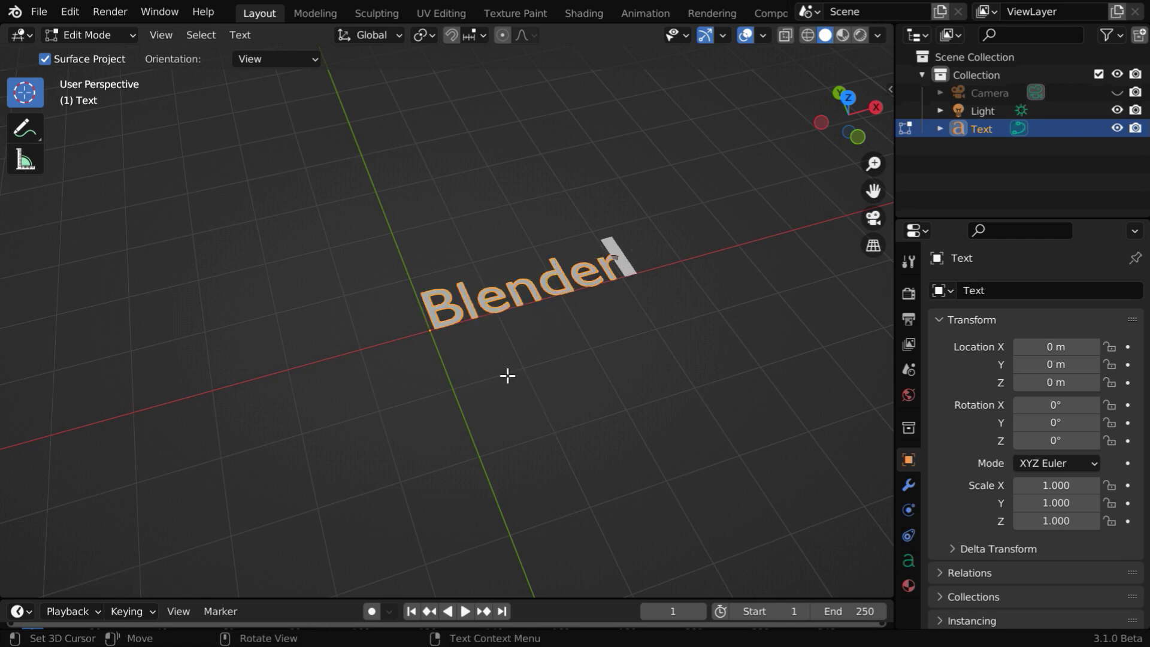
Return to Object Mode and zoom in on the Blender text.
click(104, 37)
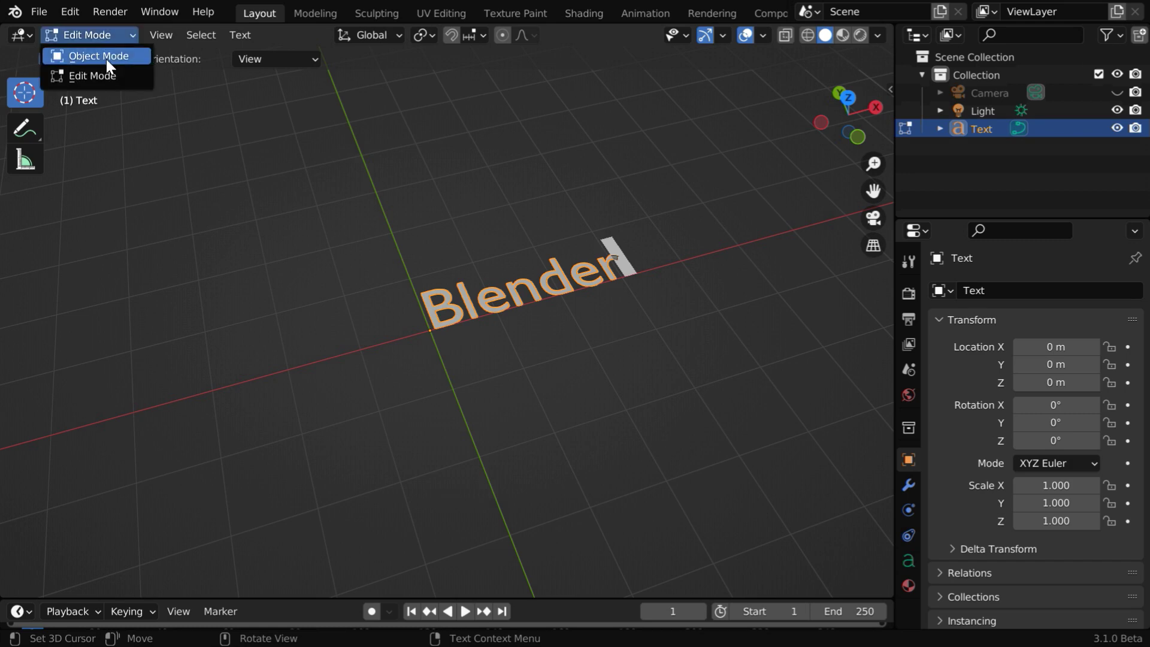
click(106, 59)
ctrl+middle_drag(672, 425, 639, 348)
middle_drag(630, 456, 611, 483)
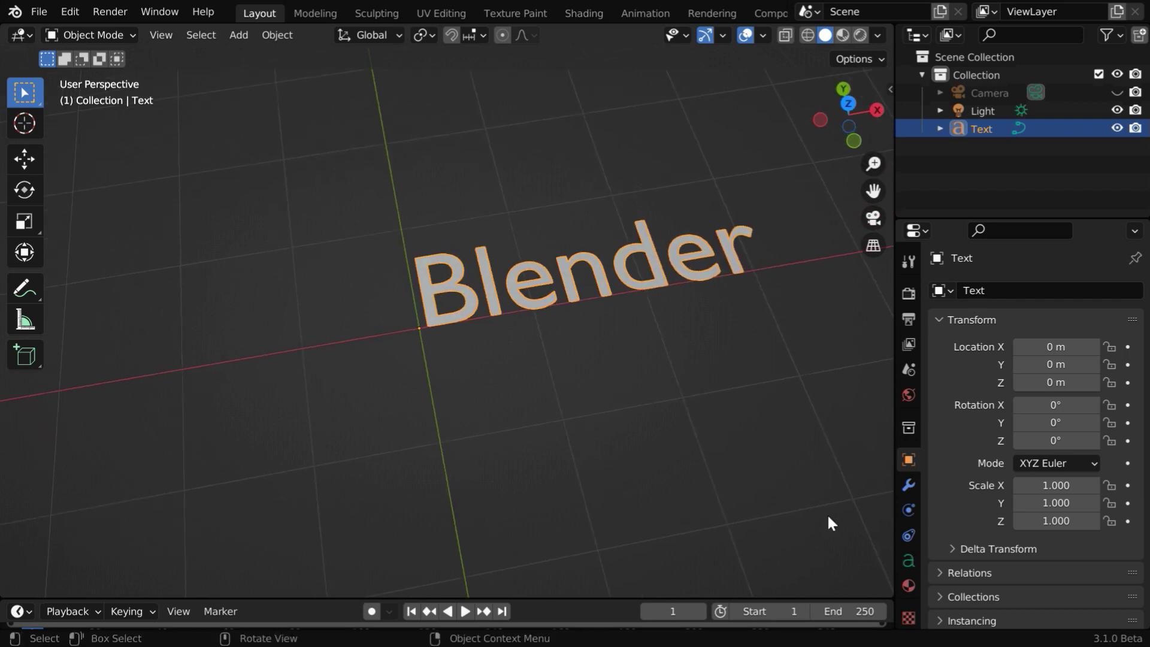
Set the text's horizontal and vertical paragraph alignment to Center.
click(909, 561)
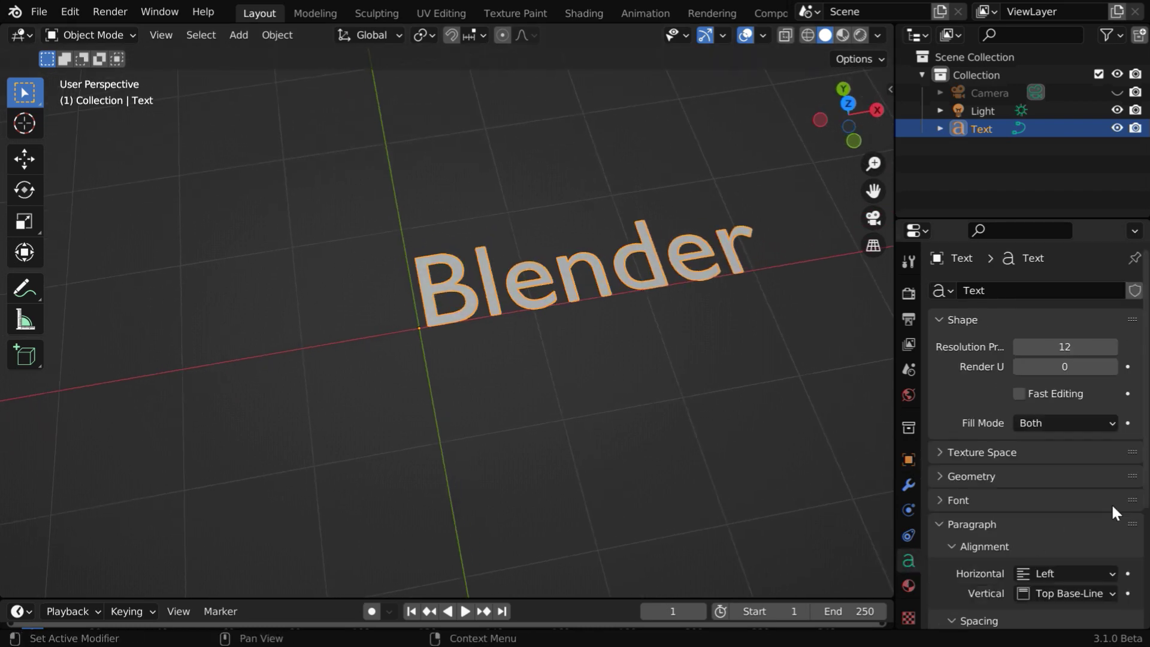
scroll(1116, 501, down, 4)
scroll(1116, 501, down, 1)
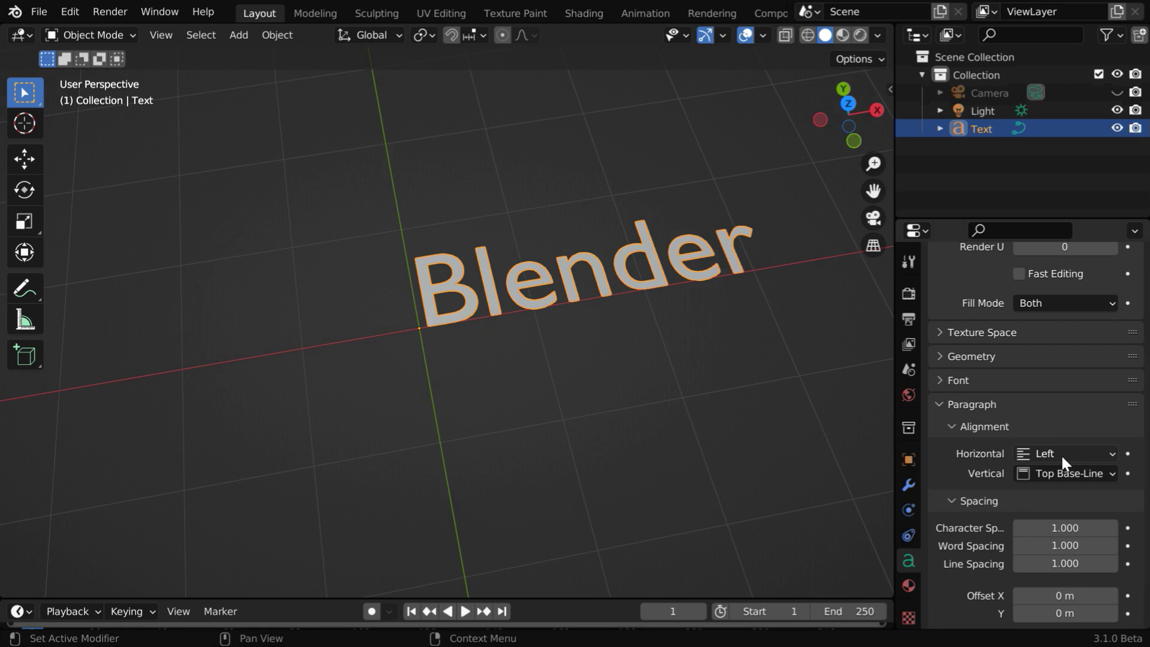
click(1062, 455)
click(1046, 496)
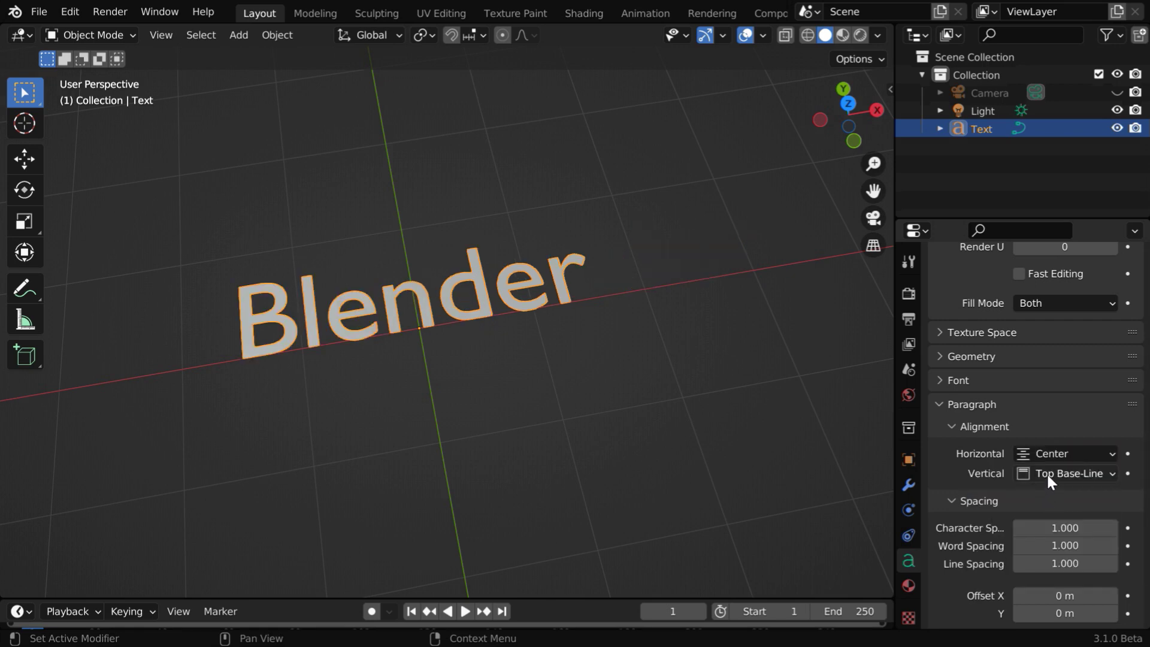
click(1047, 473)
click(1037, 533)
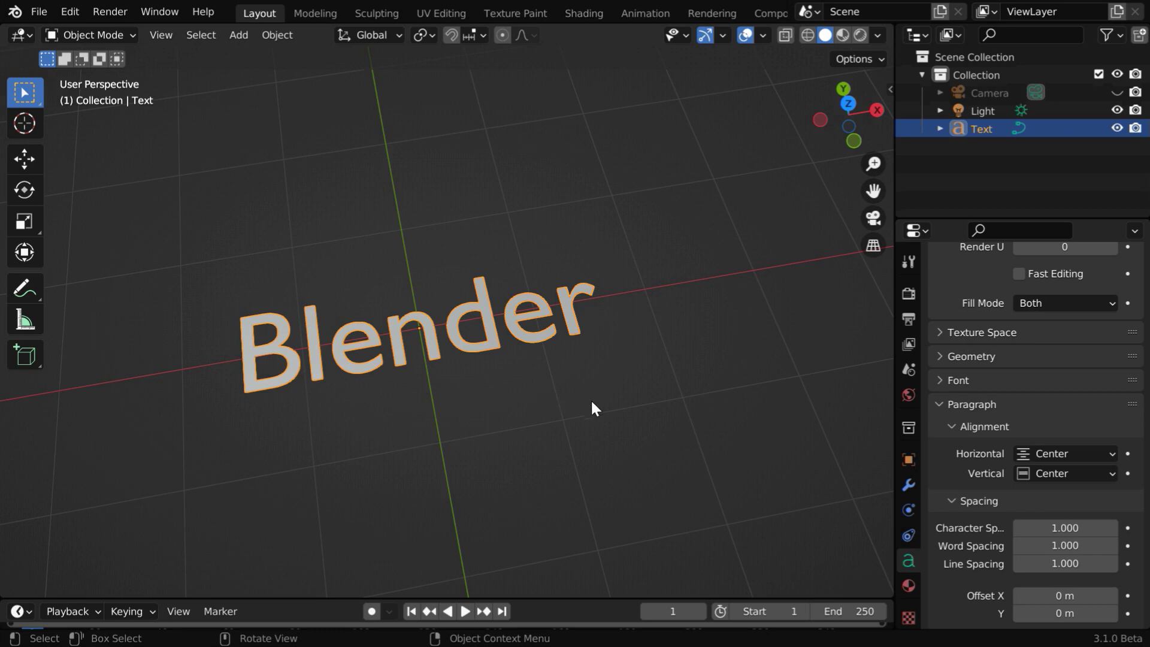
Load AdobeFanHeitiStd-Bold.otf as the text's Regular font.
click(940, 379)
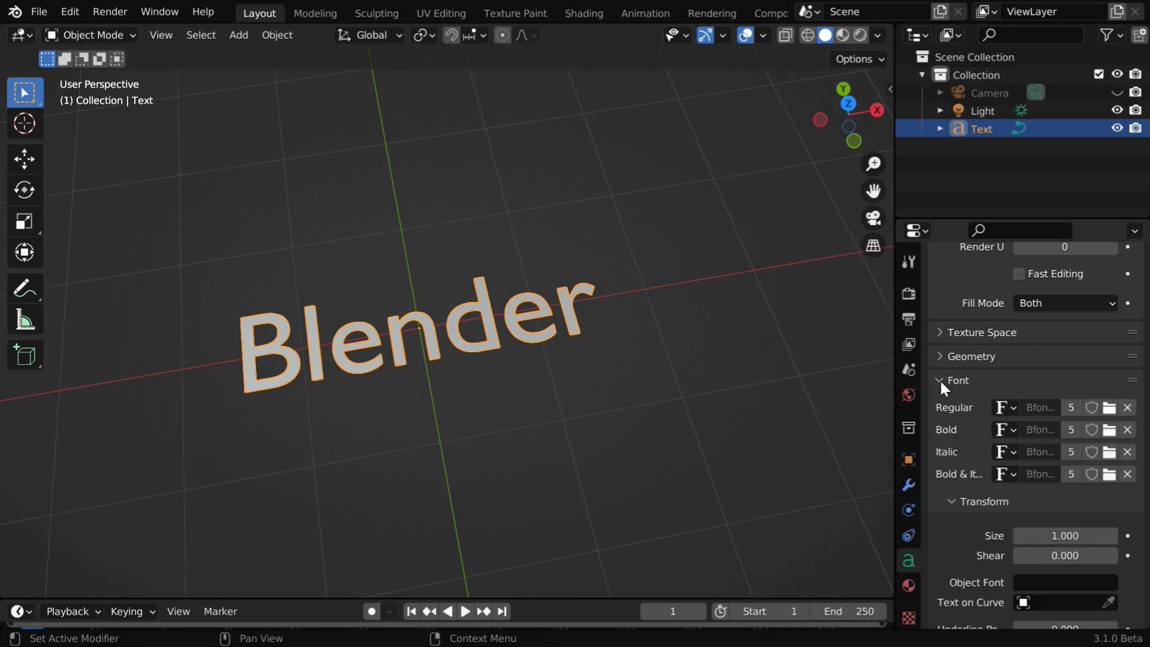
click(1109, 408)
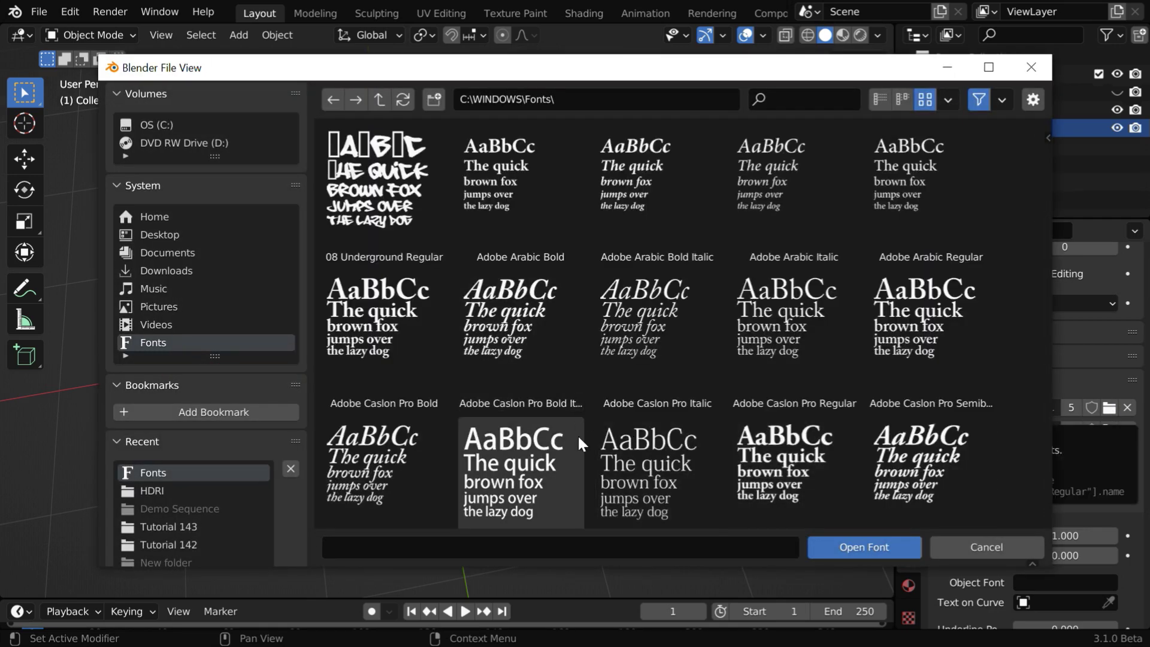
click(509, 448)
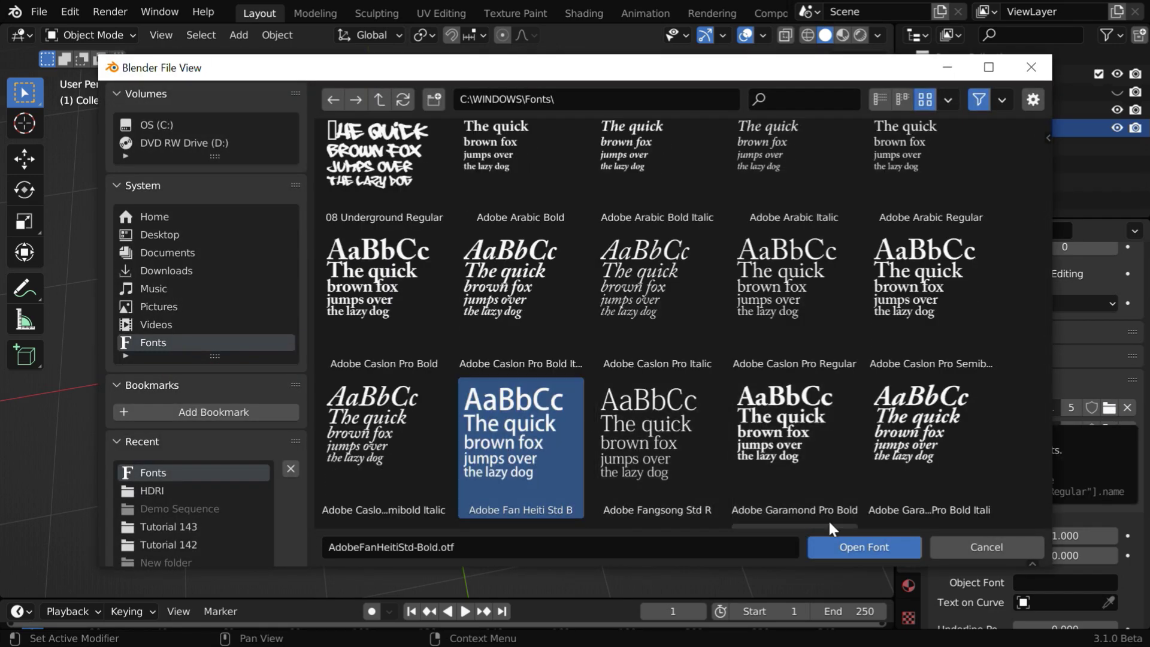
click(878, 545)
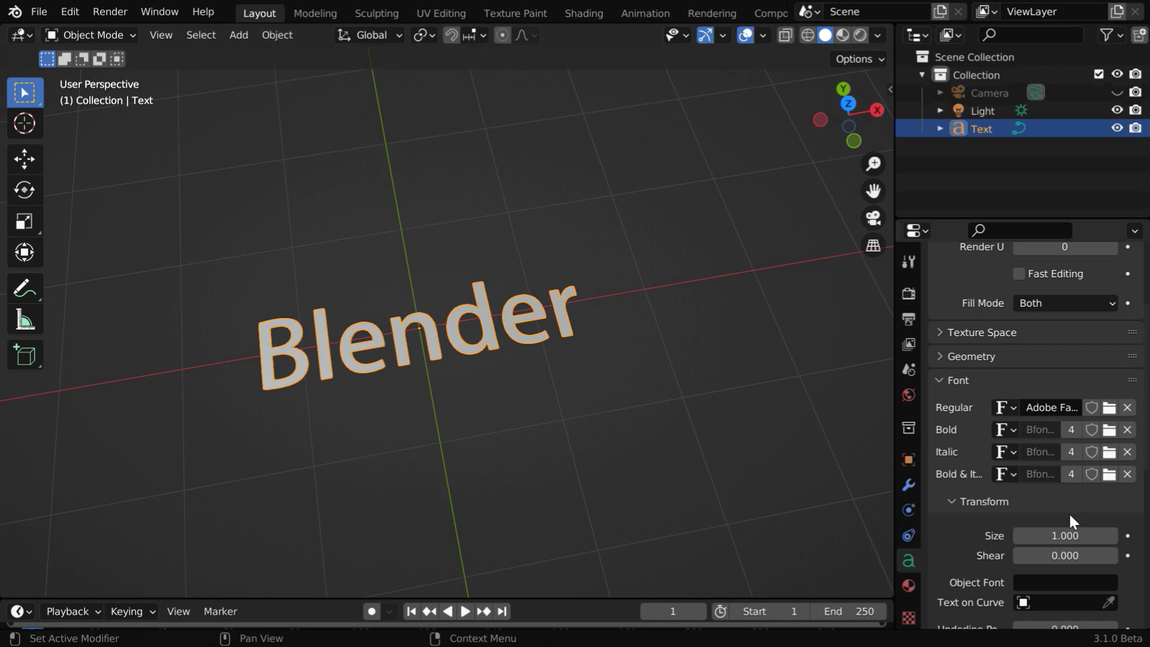
scroll(1066, 515, down, 2)
scroll(1035, 519, up, 2)
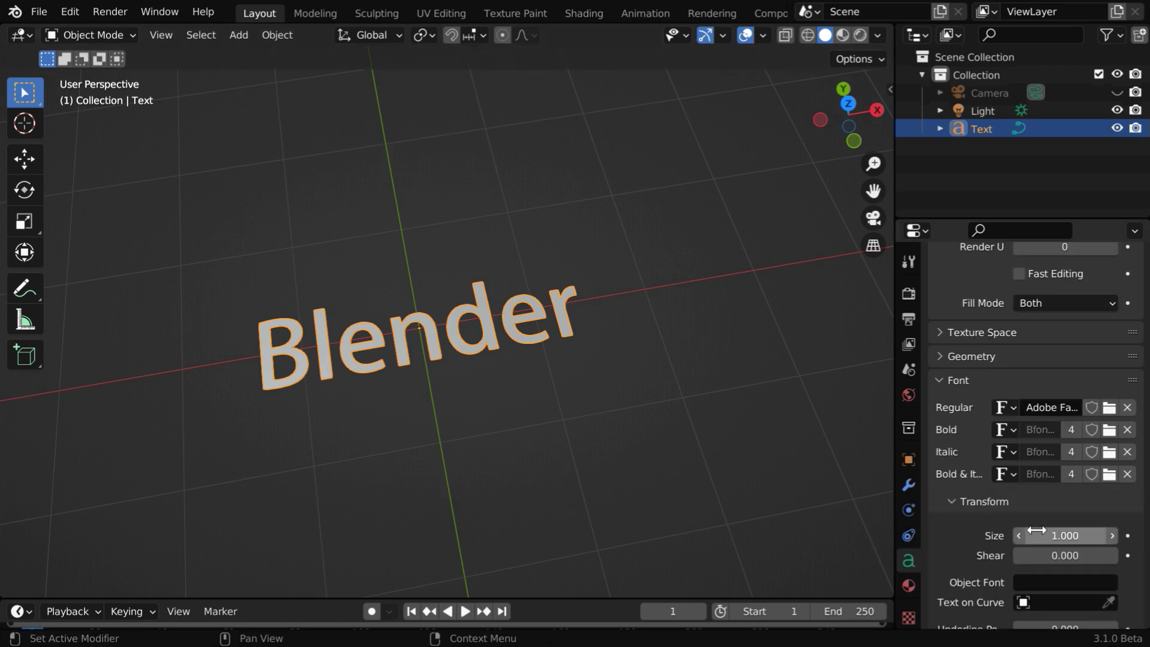
Set the text's Geometry Extrude depth to 0.01 m.
middle_drag(423, 397, 429, 365)
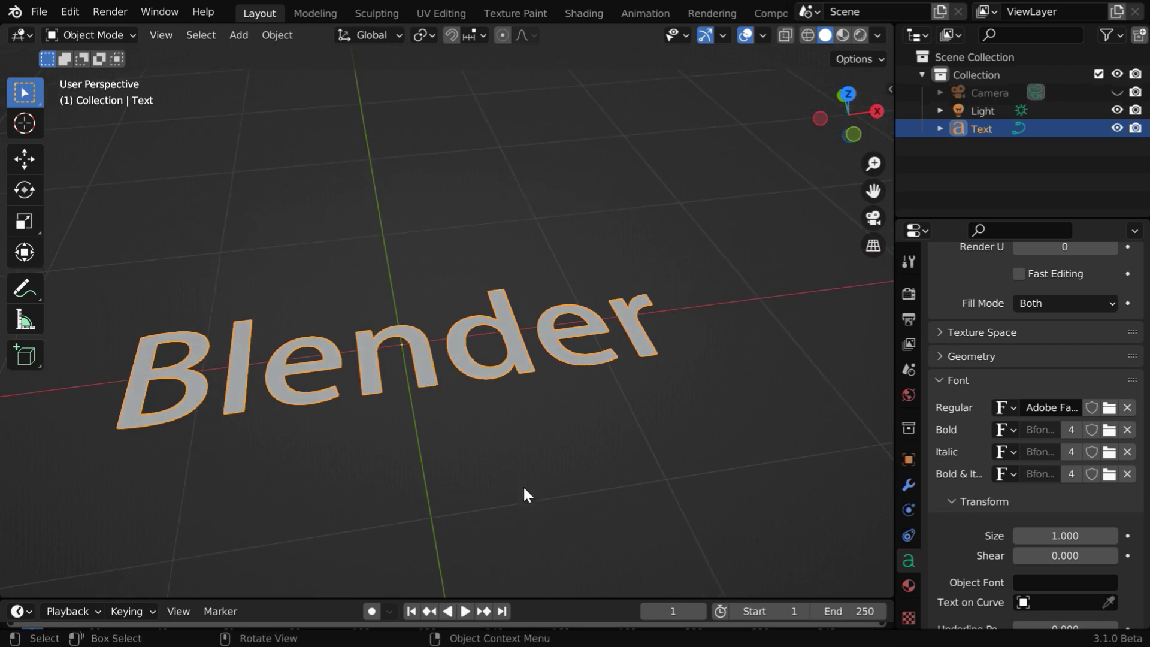
click(943, 356)
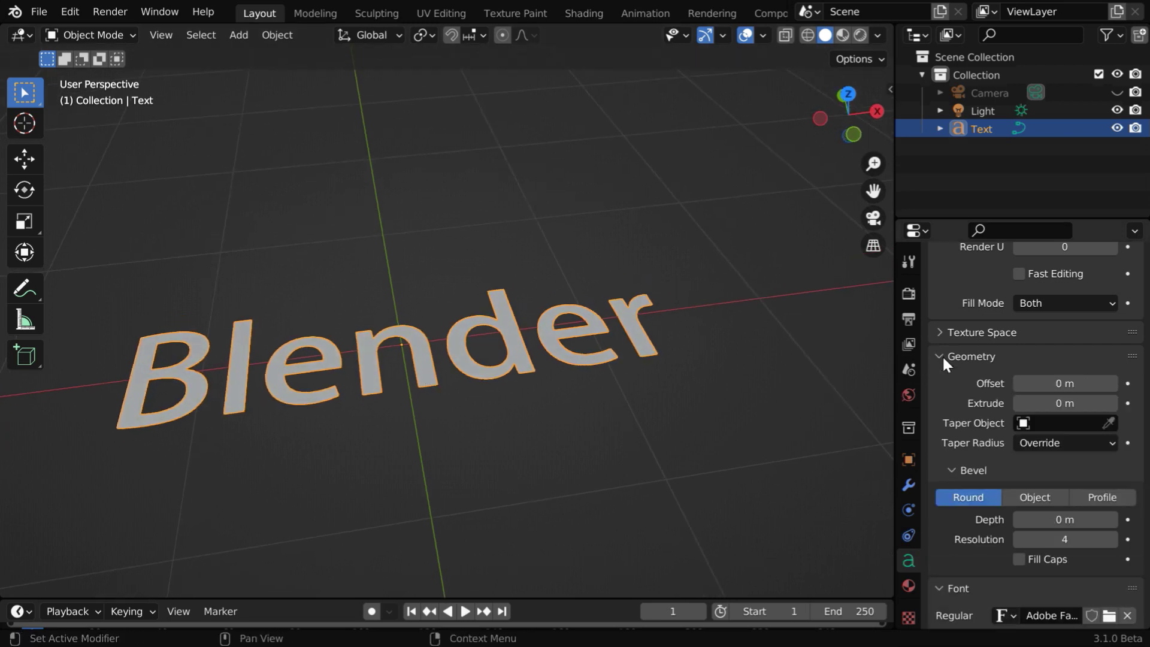
click(1064, 405)
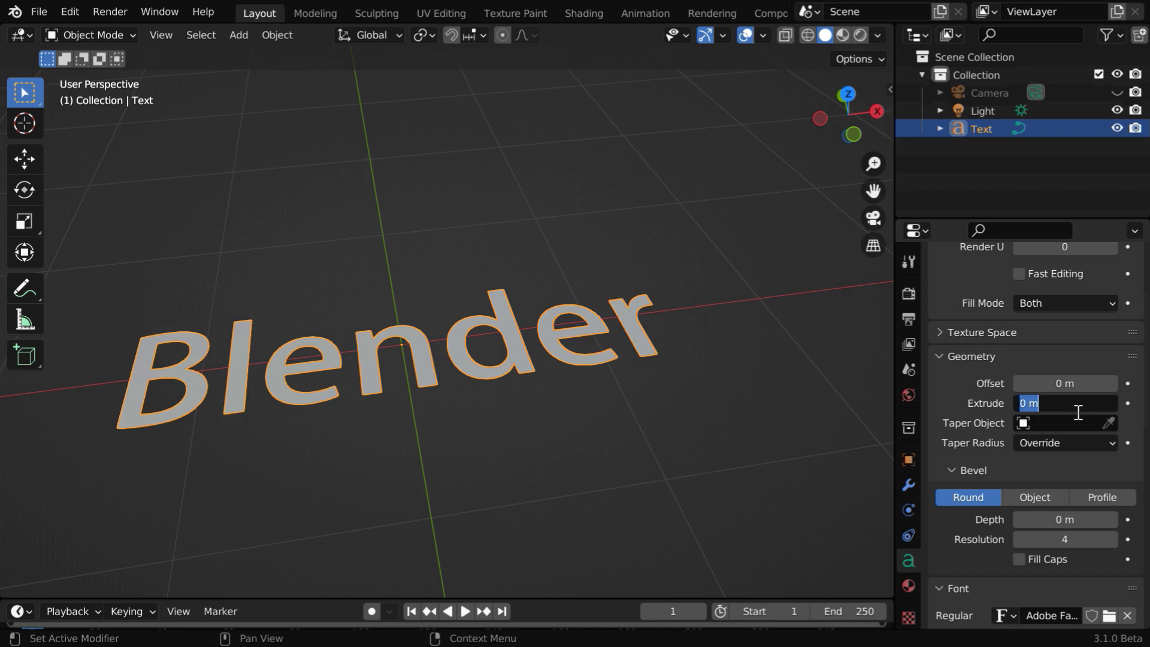
text(.01)
key(Return)
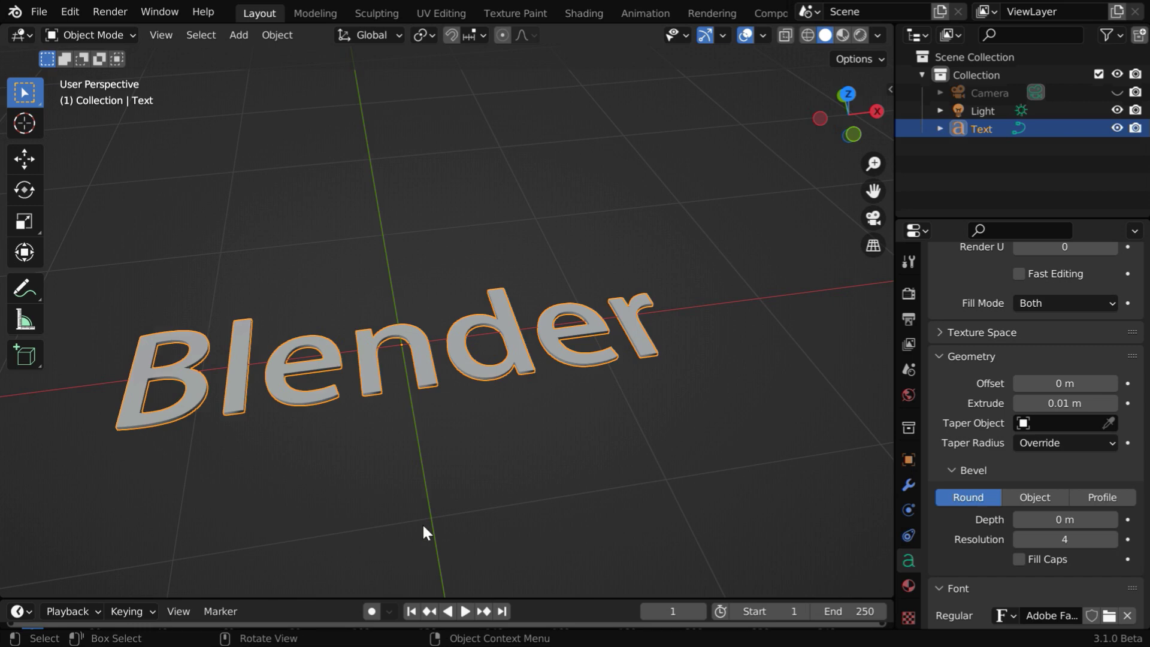
middle_drag(490, 460, 450, 475)
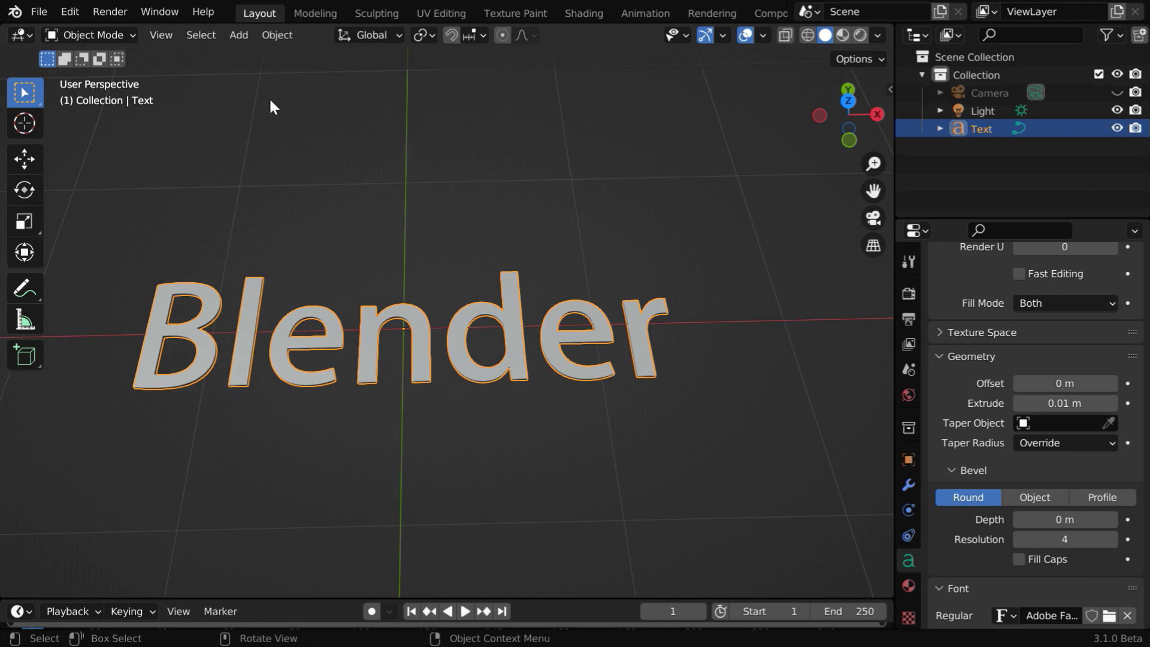
Convert the text object to a mesh and enter Edit Mode.
click(274, 36)
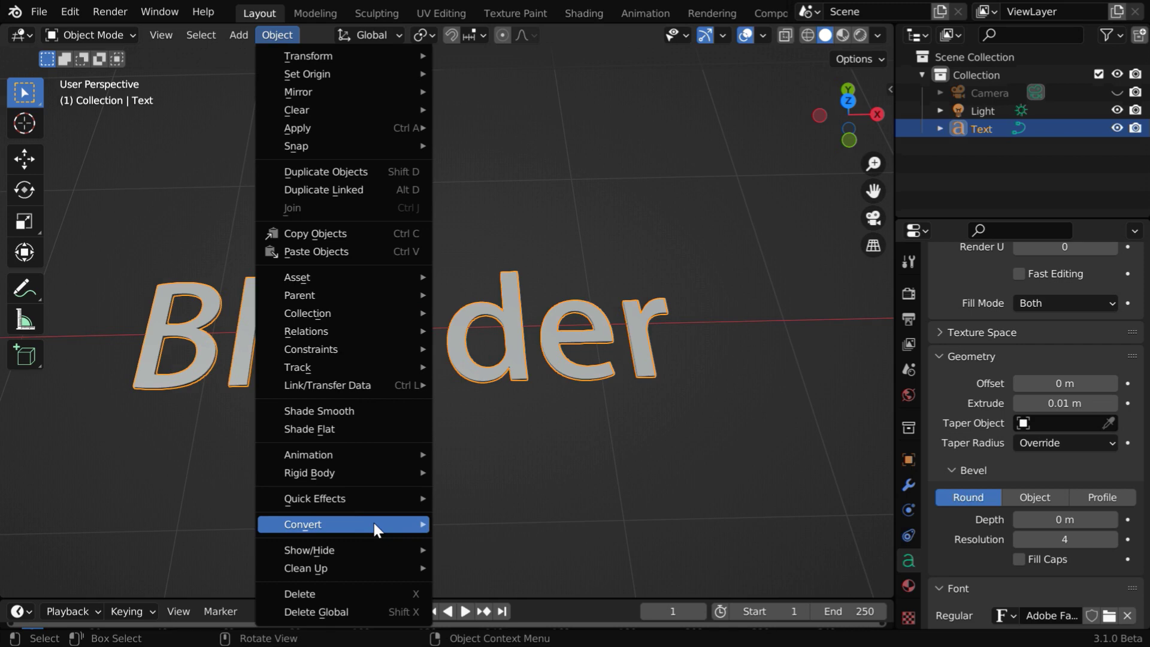
mouse_move(372, 520)
click(479, 538)
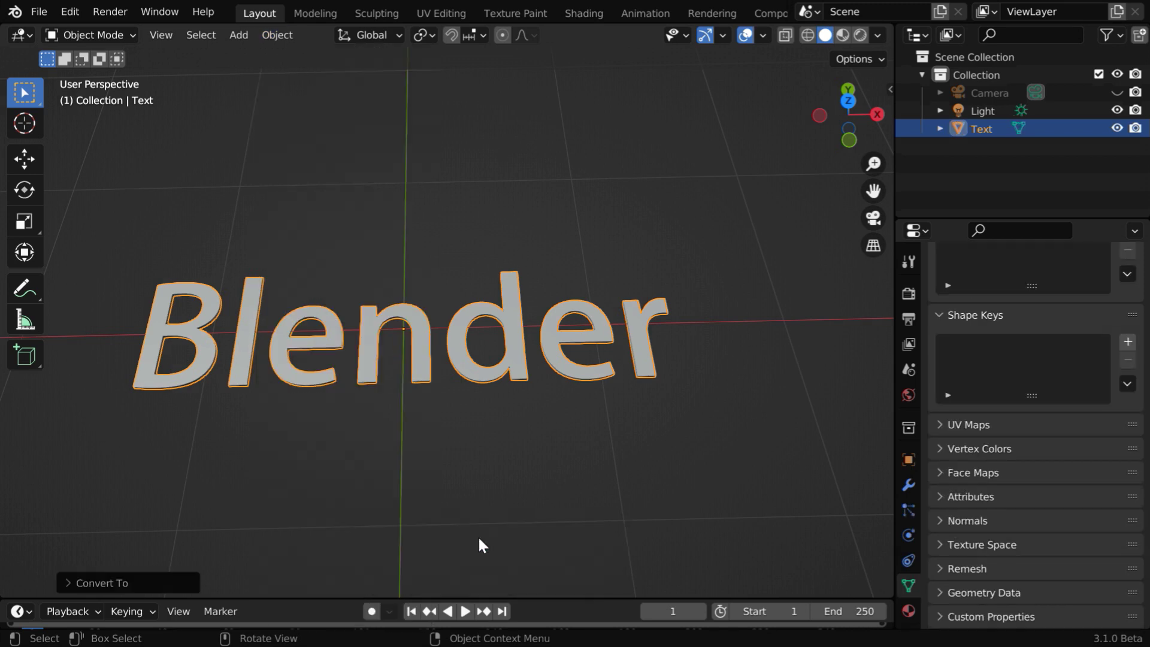
click(104, 30)
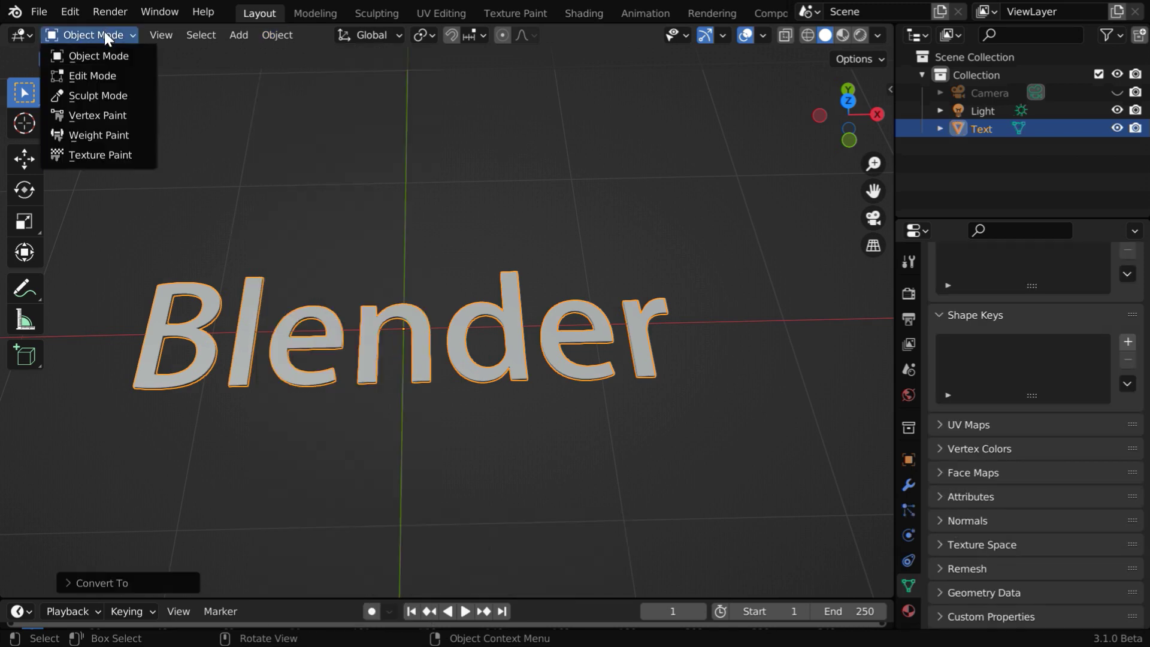
click(108, 74)
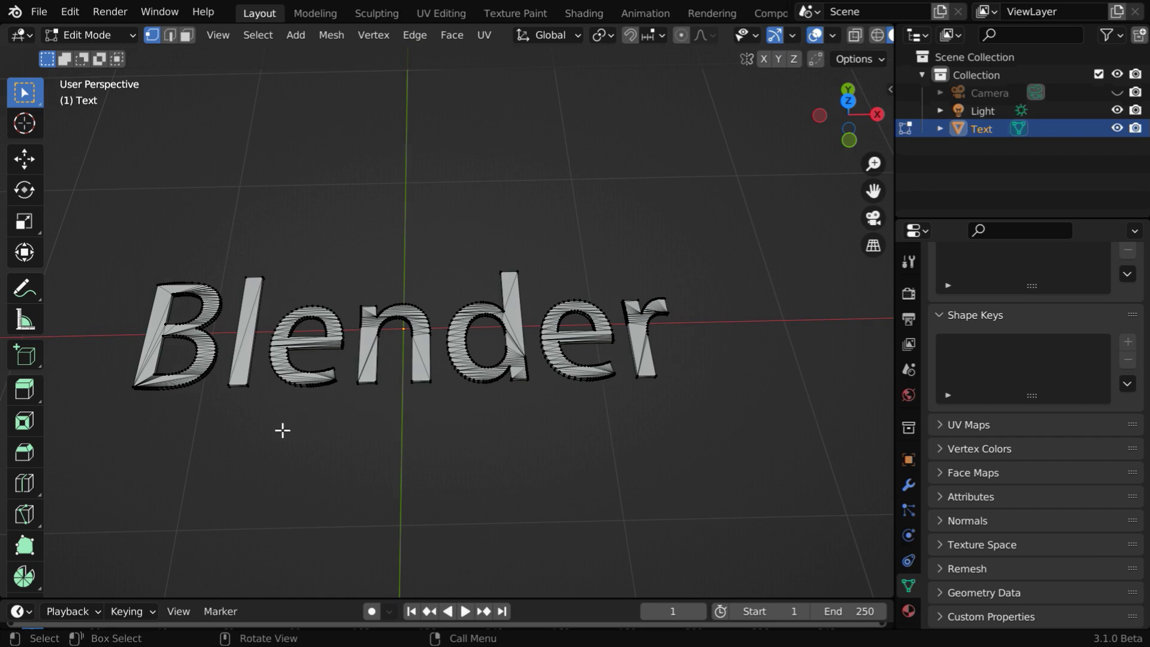
Select all vertices and merge by distance, removing 1280 duplicate vertices.
key(a)
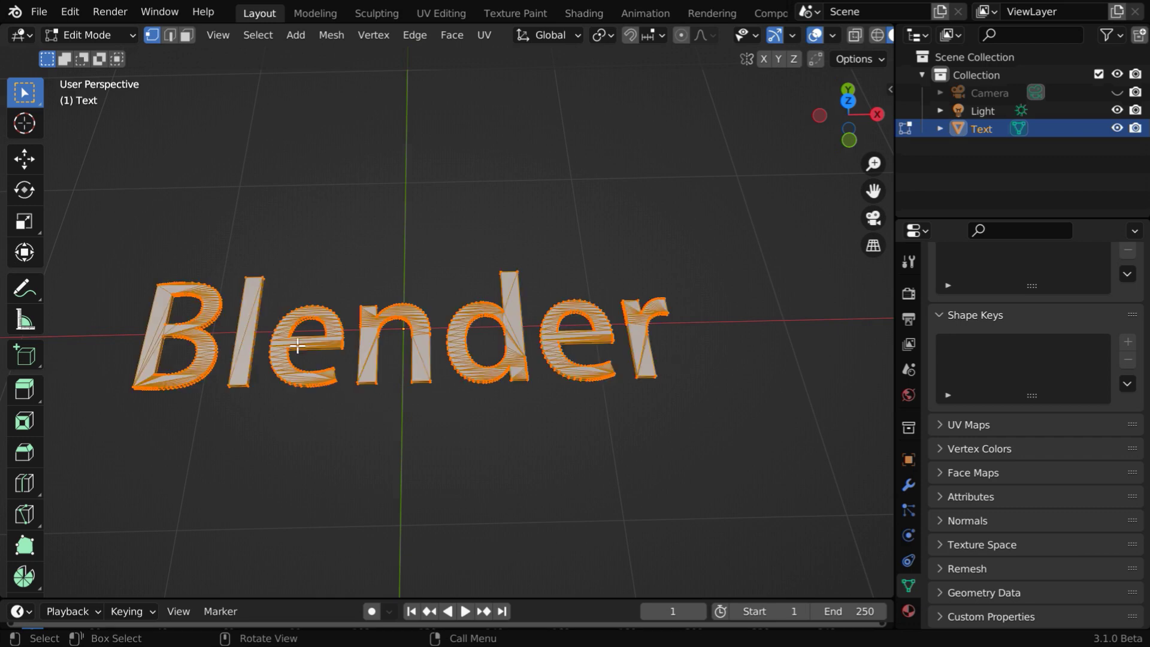
click(332, 34)
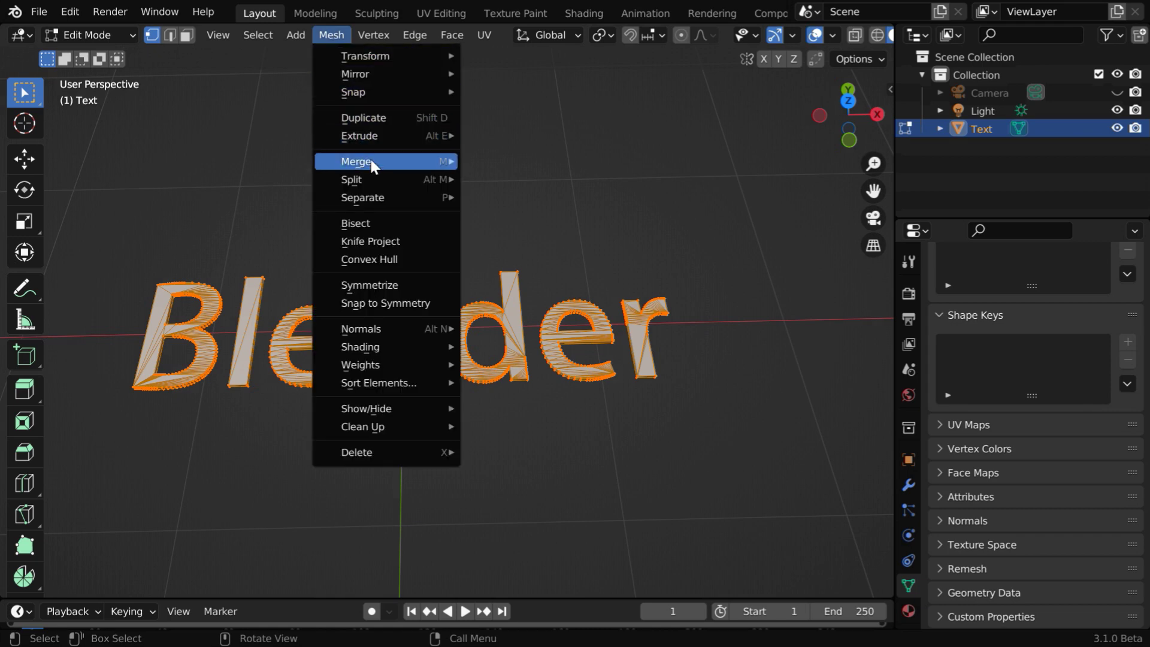
mouse_move(381, 163)
click(526, 230)
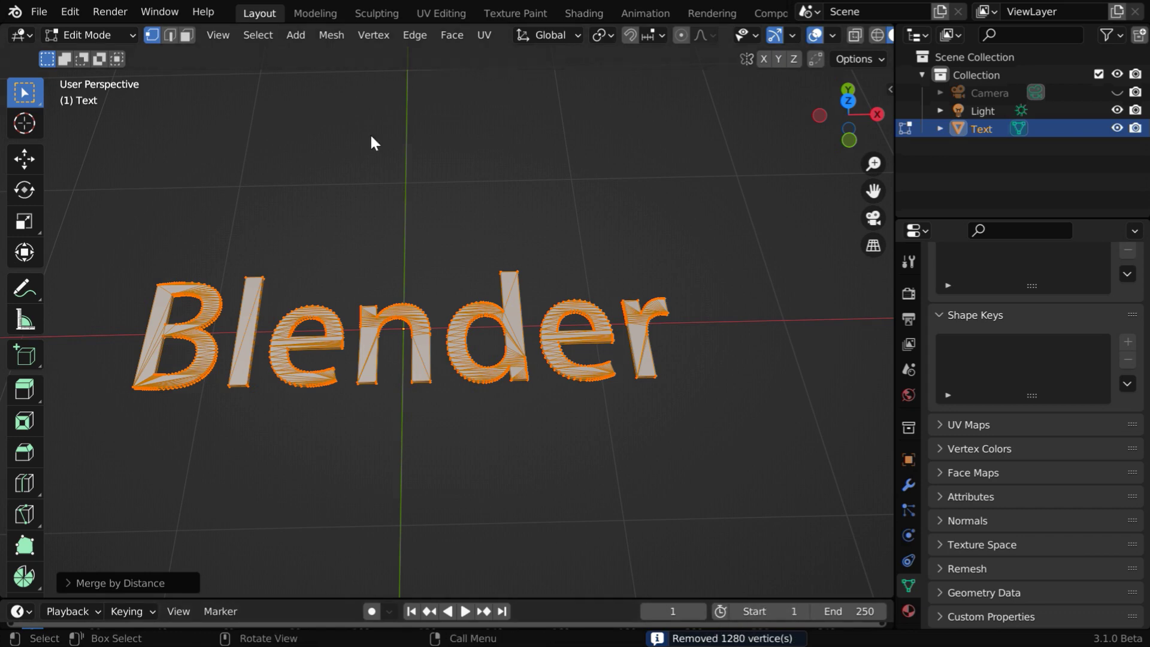
Separate the mesh by loose parts into individual letter objects.
click(328, 35)
mouse_move(379, 199)
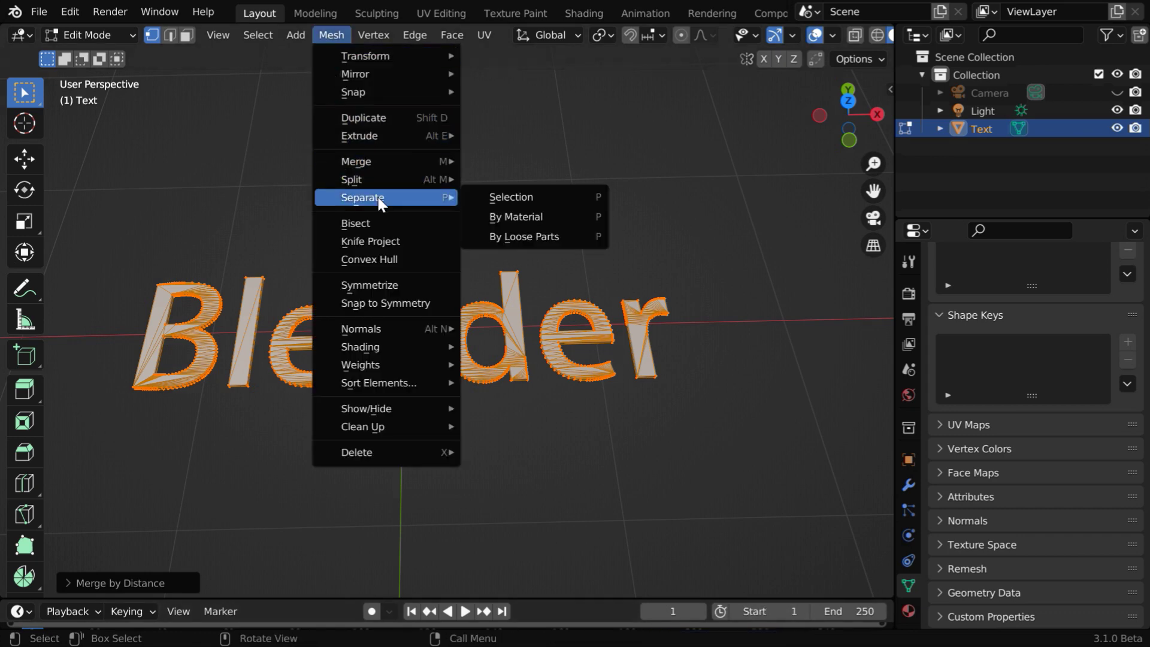
click(548, 235)
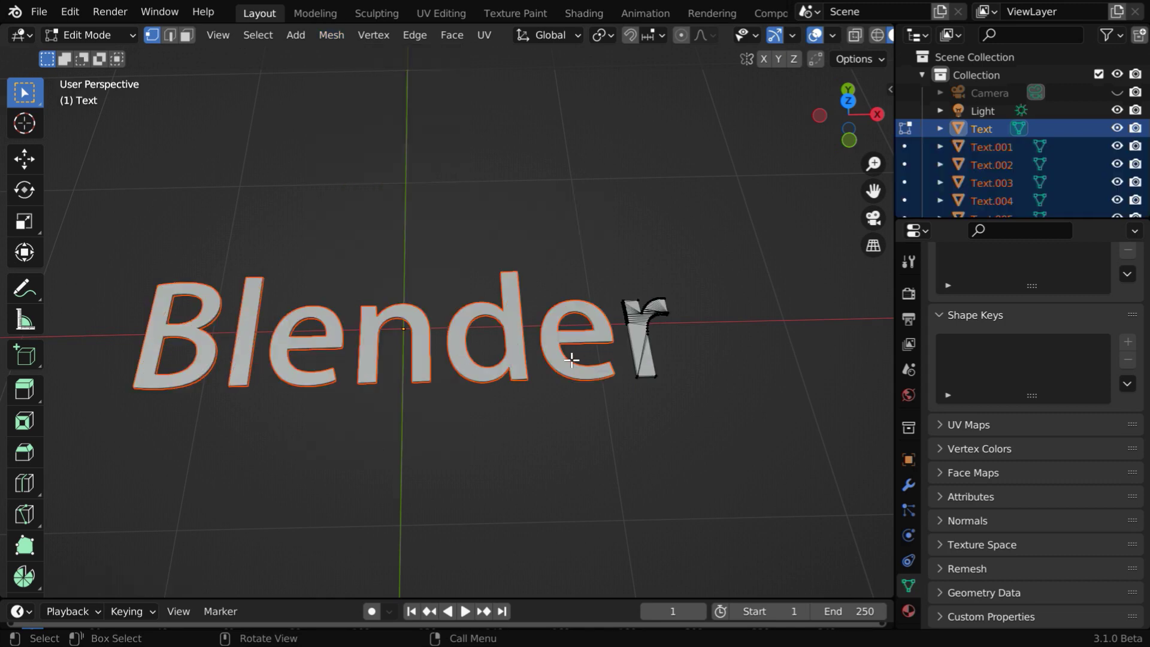
scroll(1005, 165, down, 2)
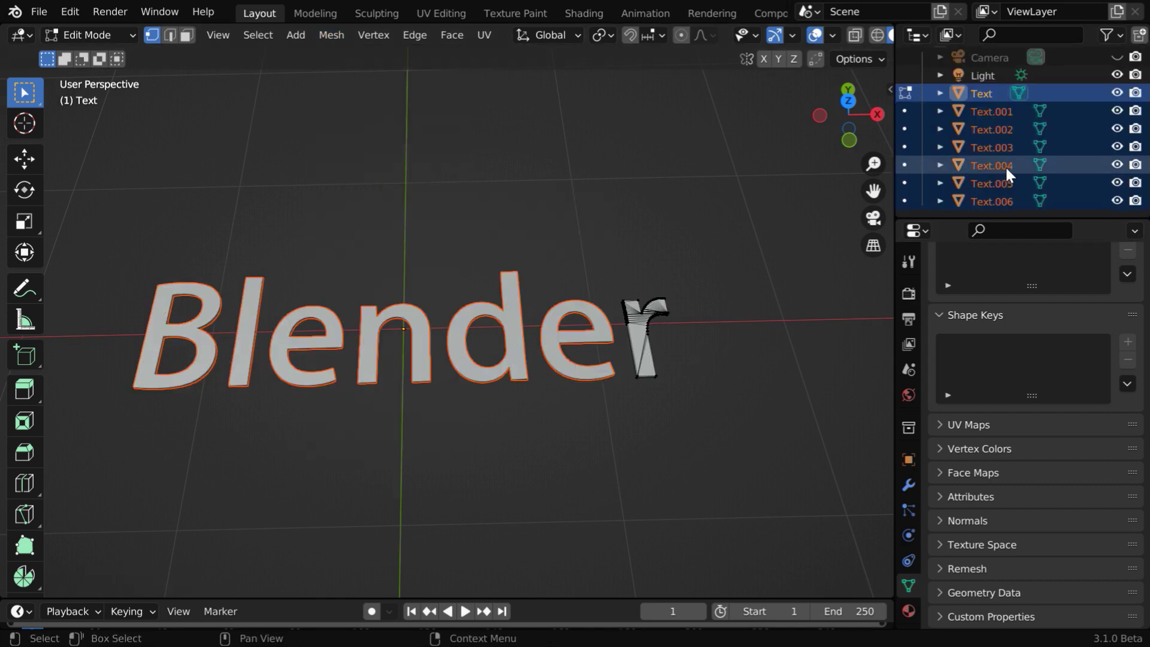
scroll(1006, 165, up, 2)
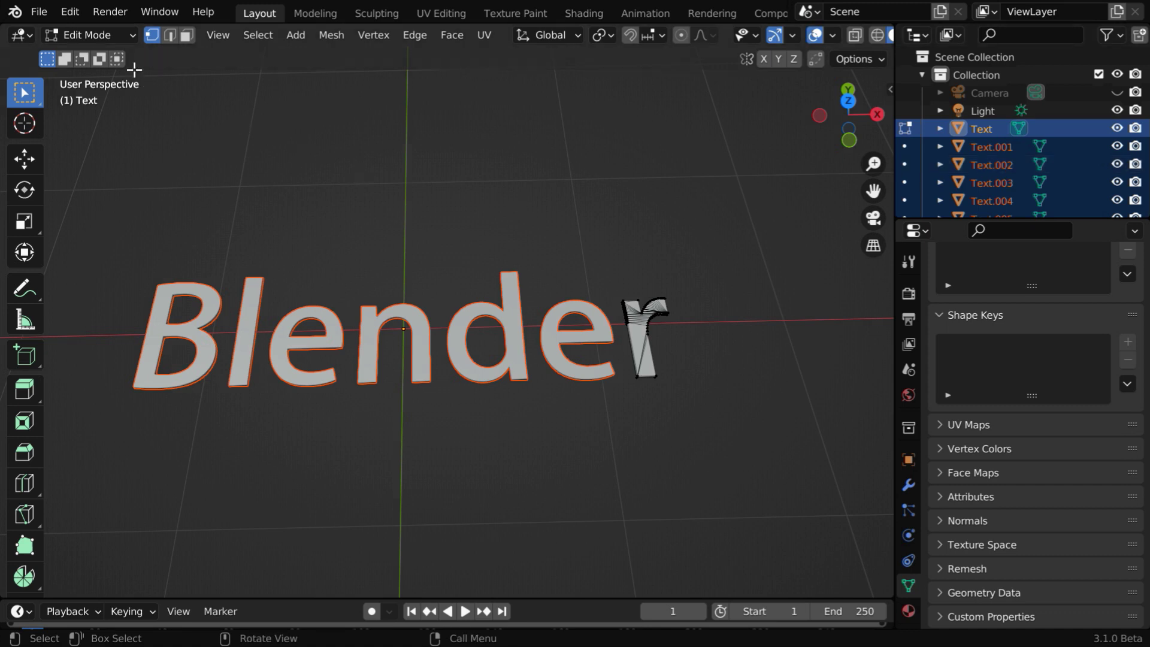
Return to Object Mode and box-select all seven letter objects.
click(110, 33)
click(111, 56)
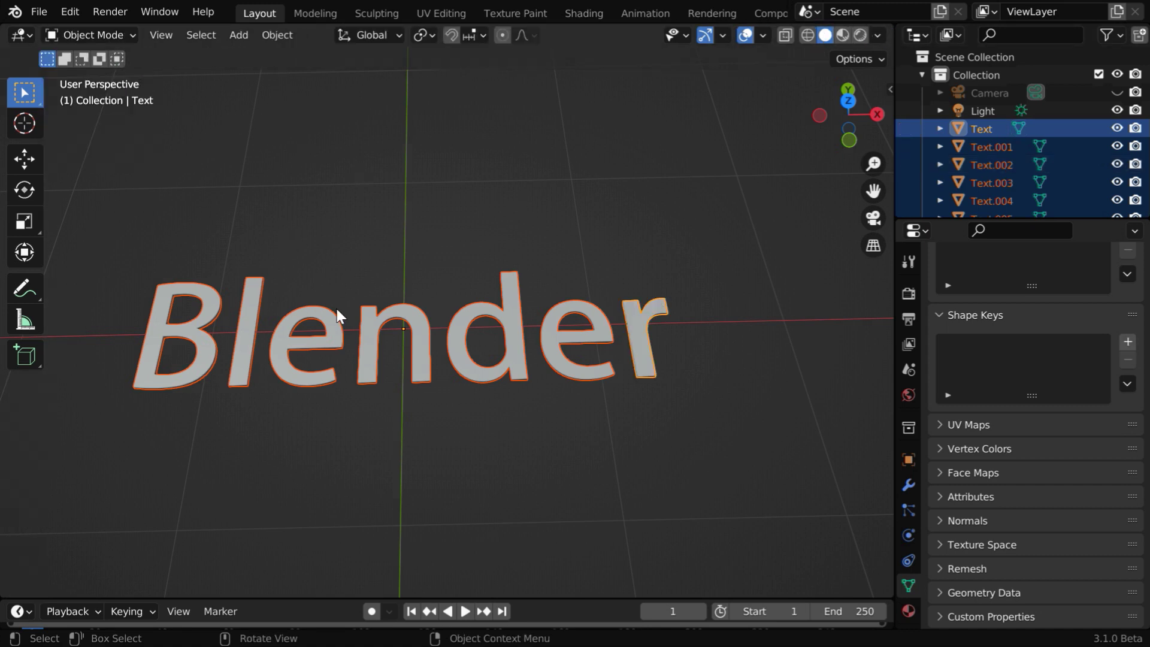
shift+middle_drag(364, 443, 443, 490)
click(444, 490)
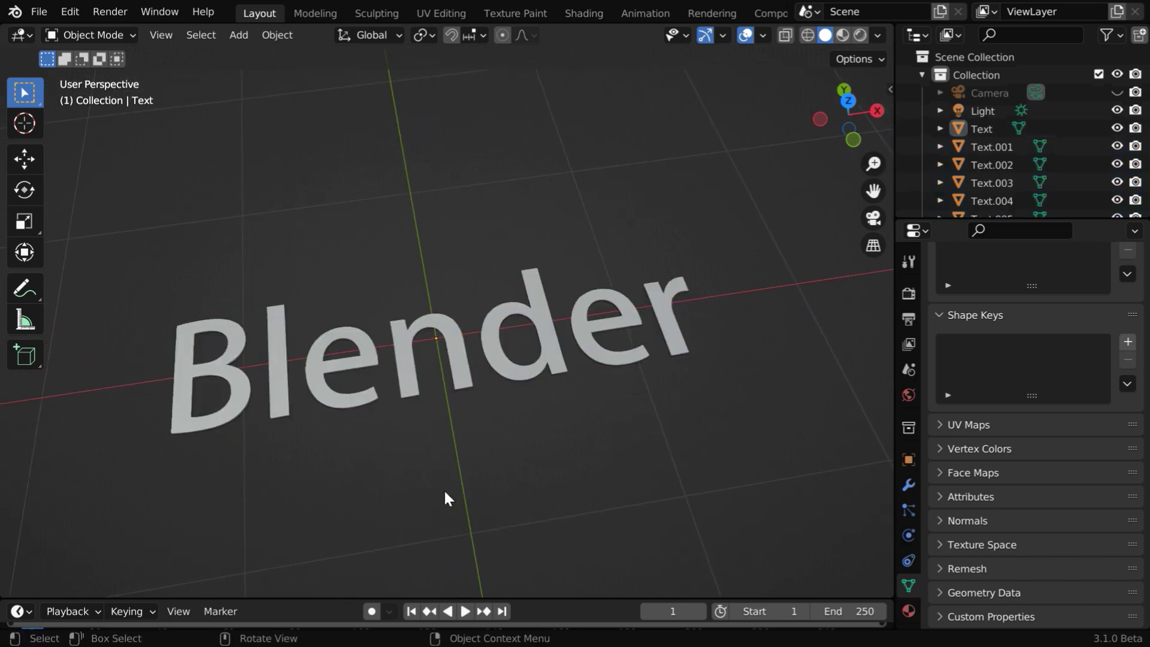
drag(131, 255, 724, 442)
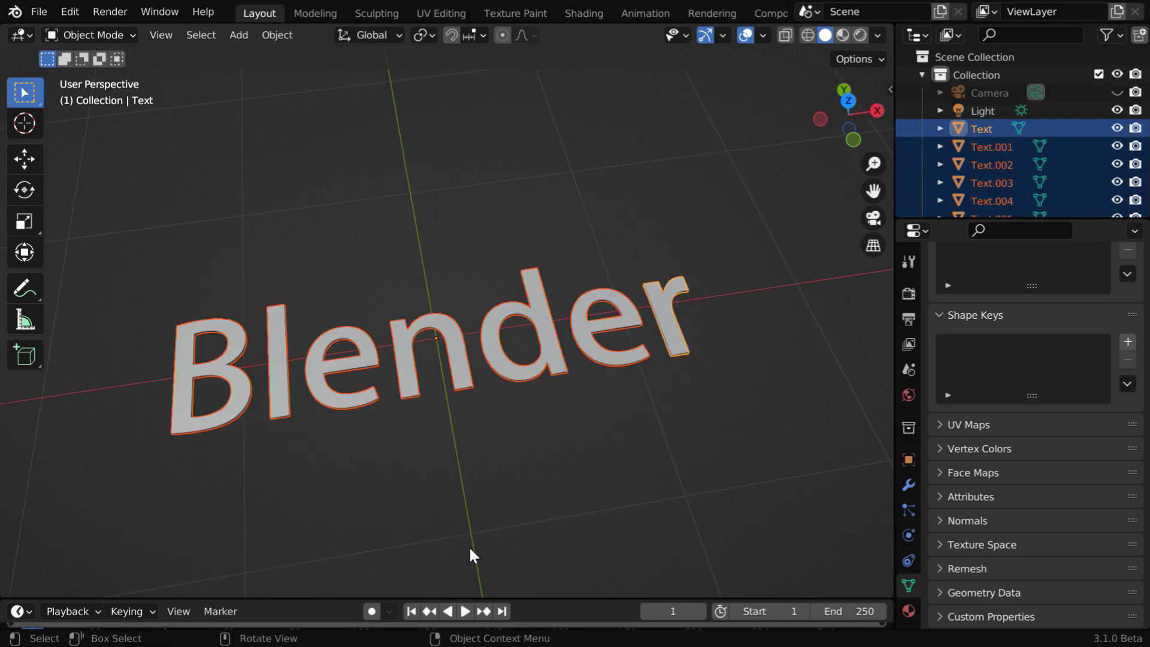
Move the selected letters into a new collection named Text and collapse it.
right_click(526, 285)
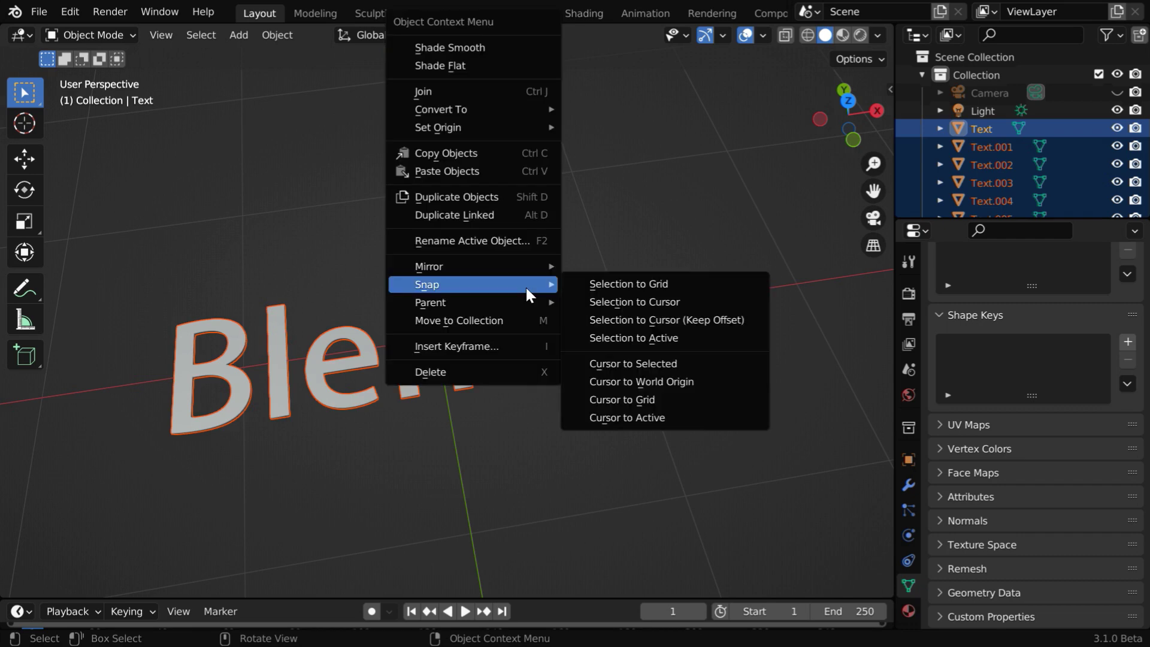
click(444, 320)
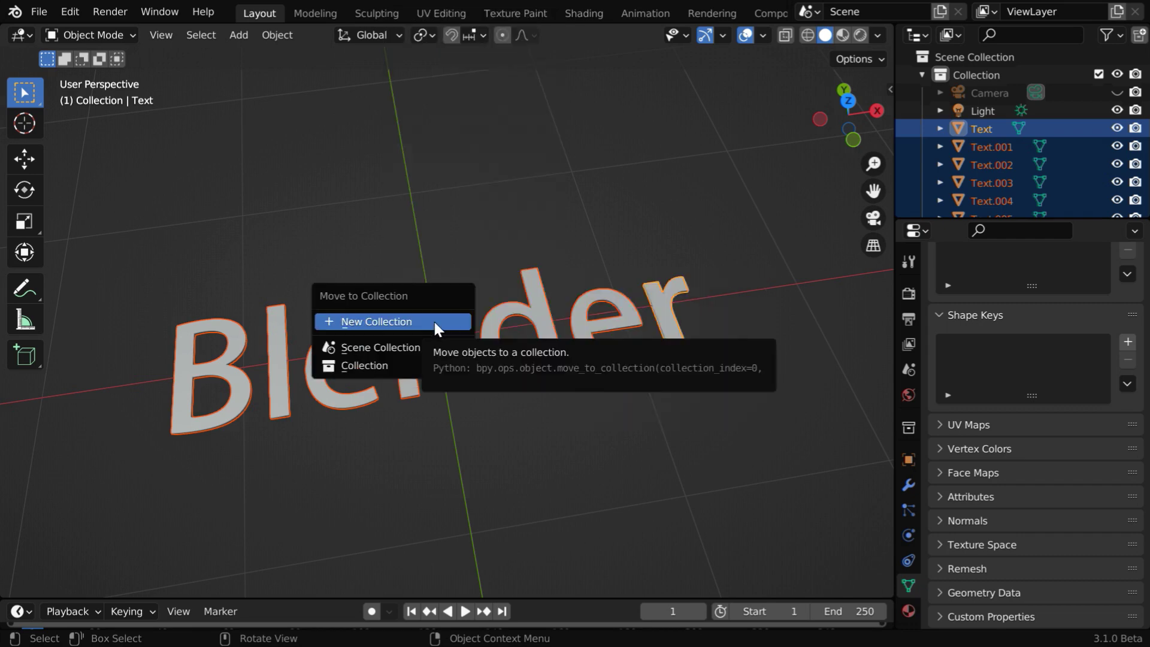
click(378, 324)
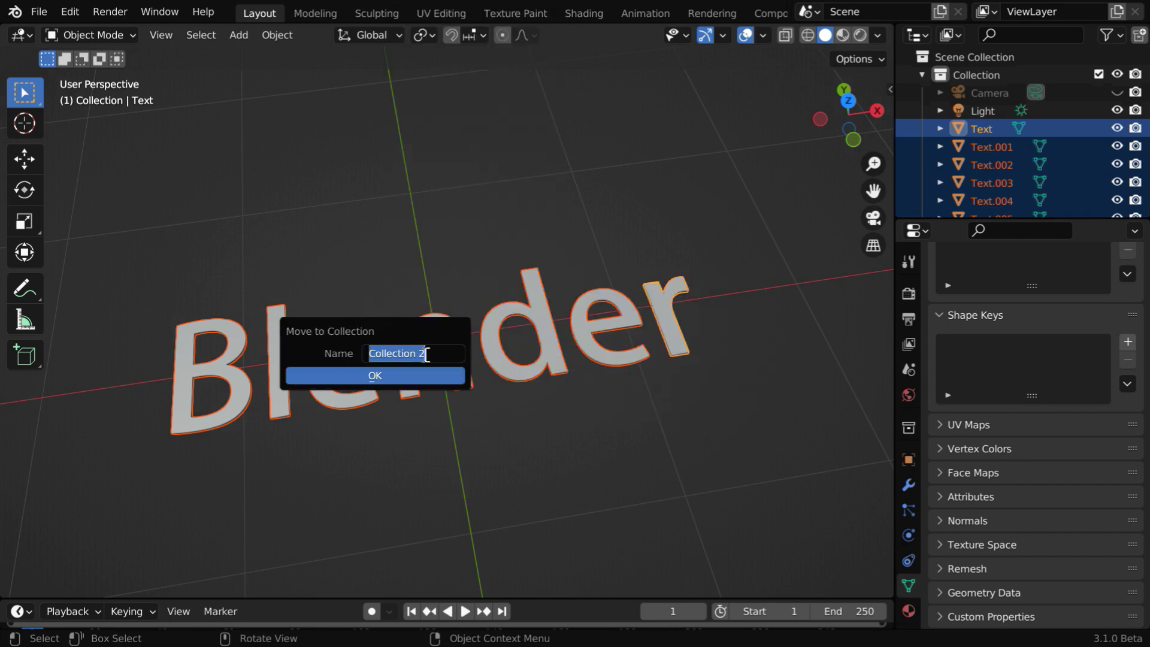
text(Text)
click(414, 378)
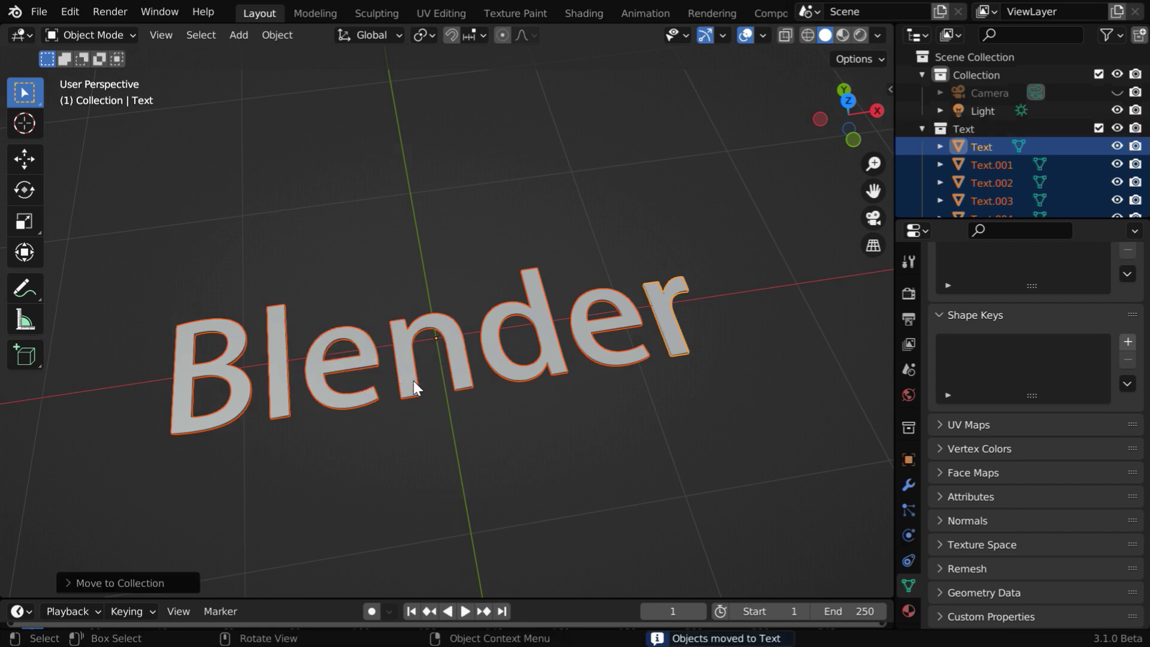
scroll(1033, 168, down, 3)
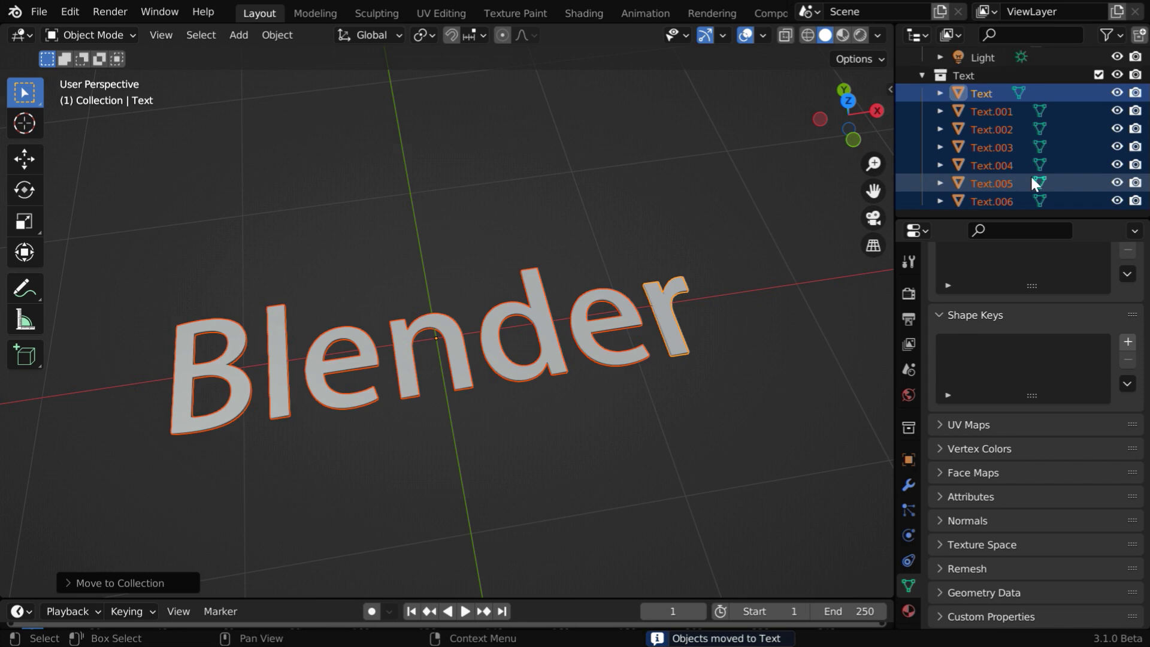
scroll(1031, 175, up, 3)
click(924, 129)
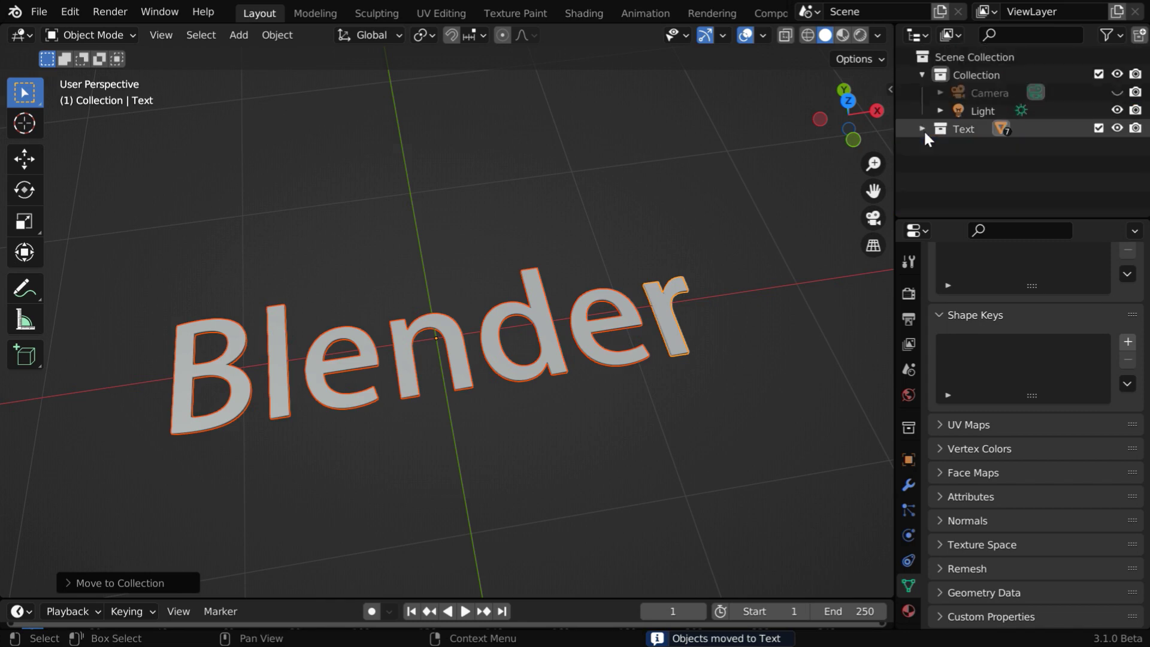
Apply Origin to Geometry to all selected letter objects.
click(275, 35)
mouse_move(295, 79)
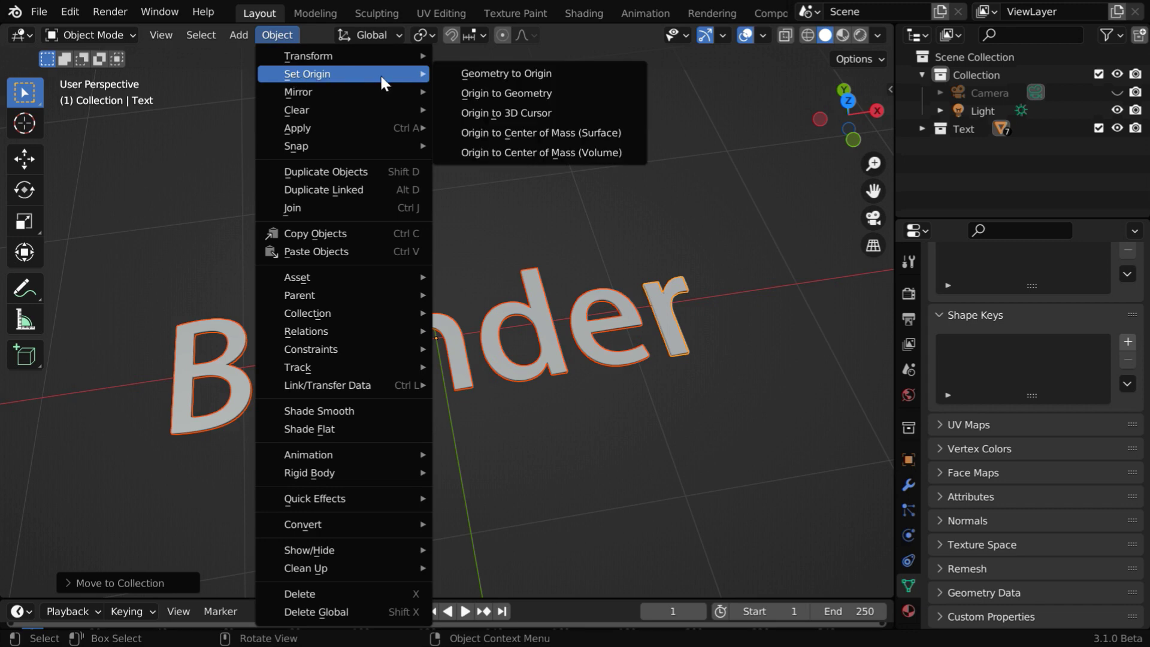
click(521, 94)
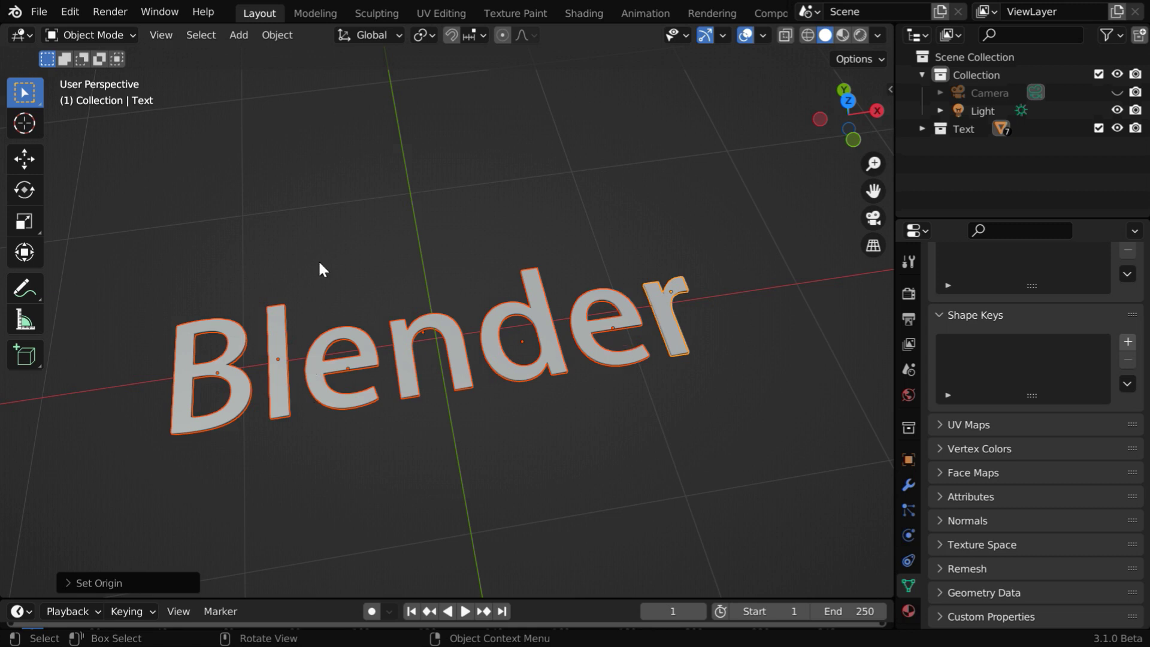
click(275, 36)
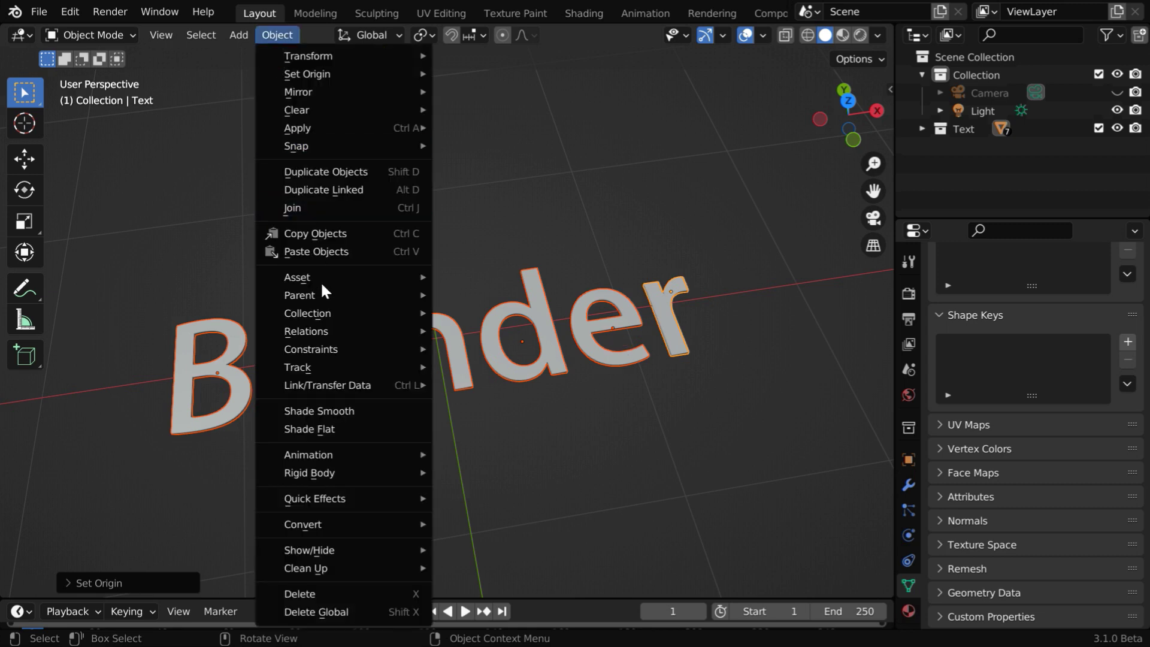
click(354, 425)
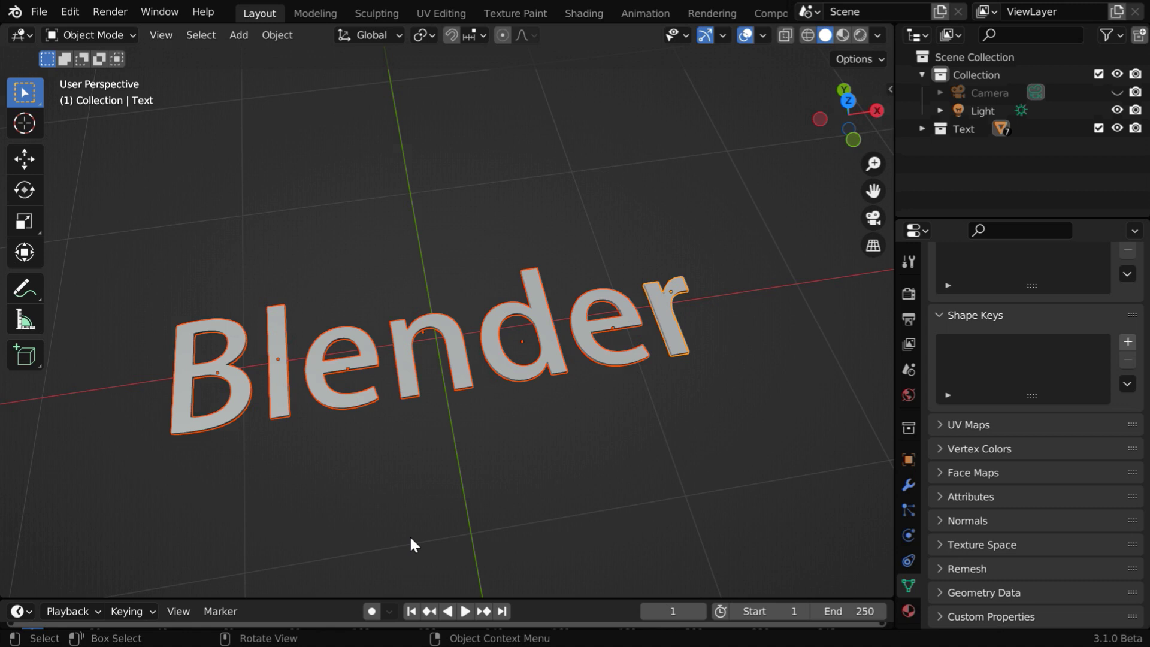
Deselect everything, select only the B letter, and frame it close up.
click(350, 460)
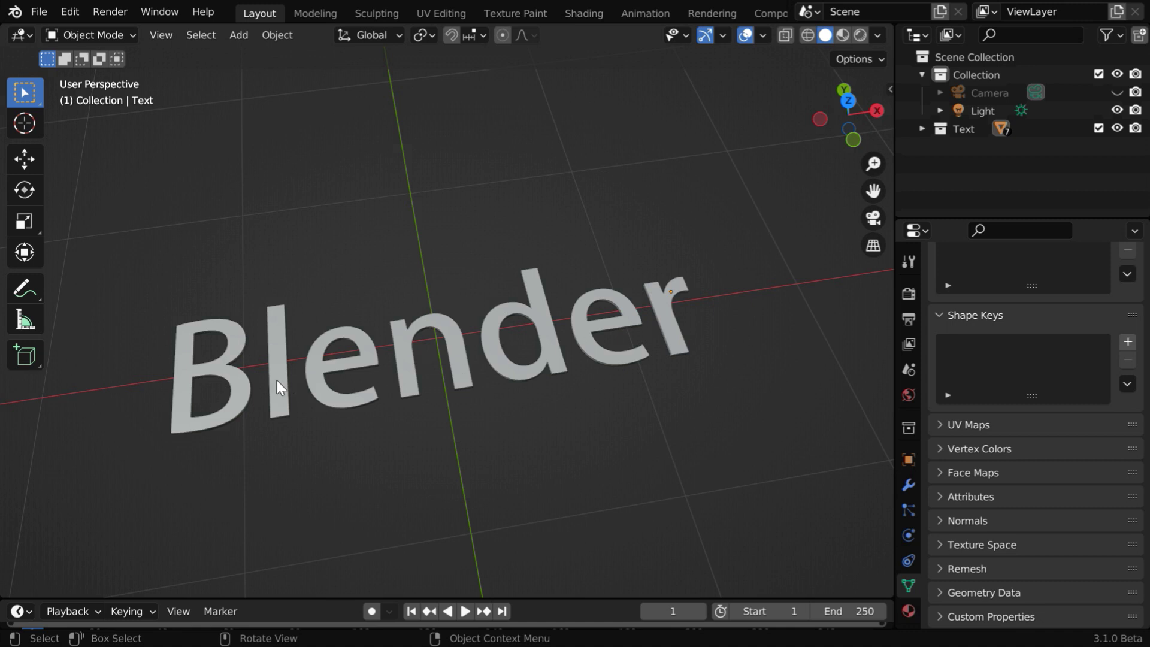
click(238, 414)
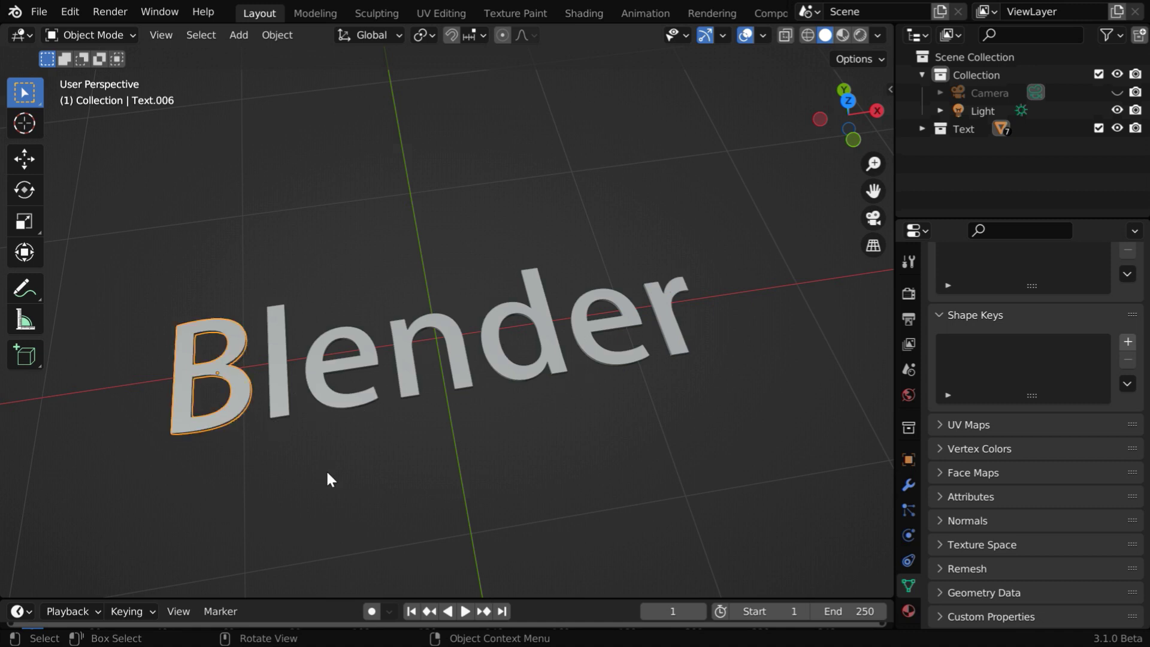
key(KP_Decimal)
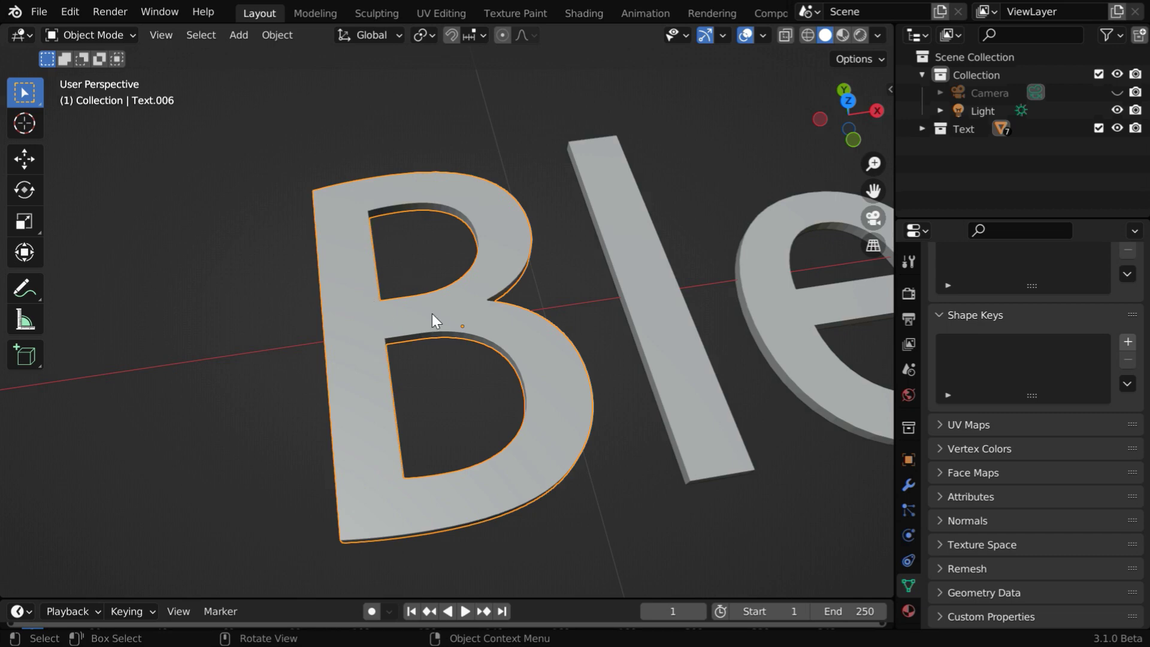
middle_drag(449, 358, 455, 456)
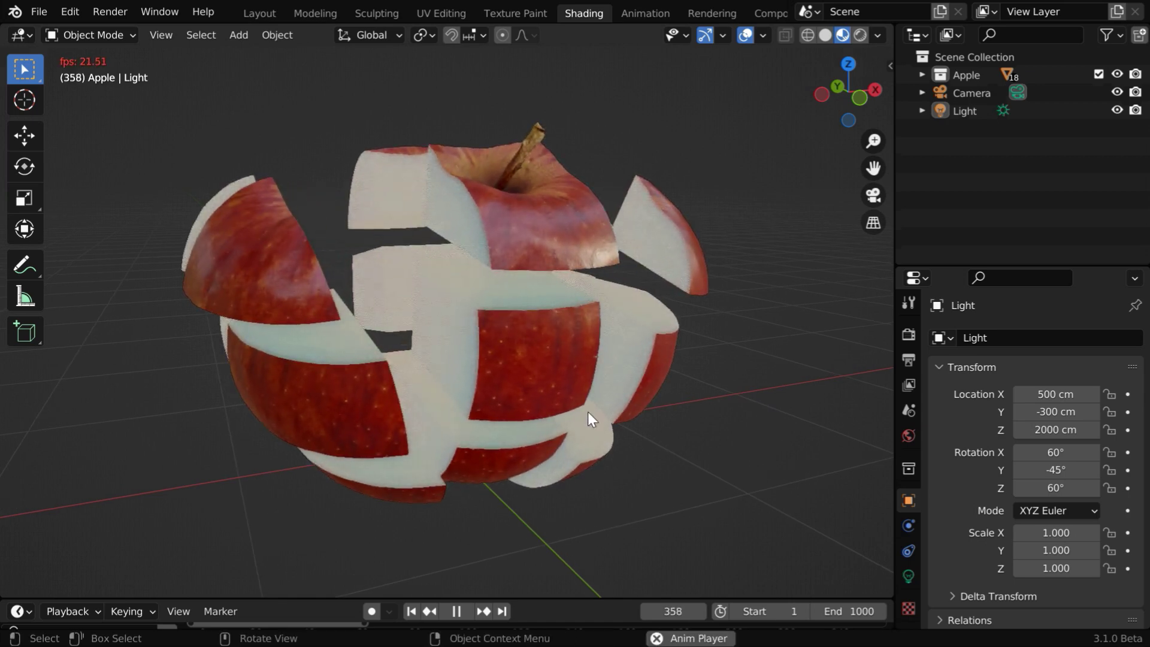
middle_drag(588, 412, 610, 422)
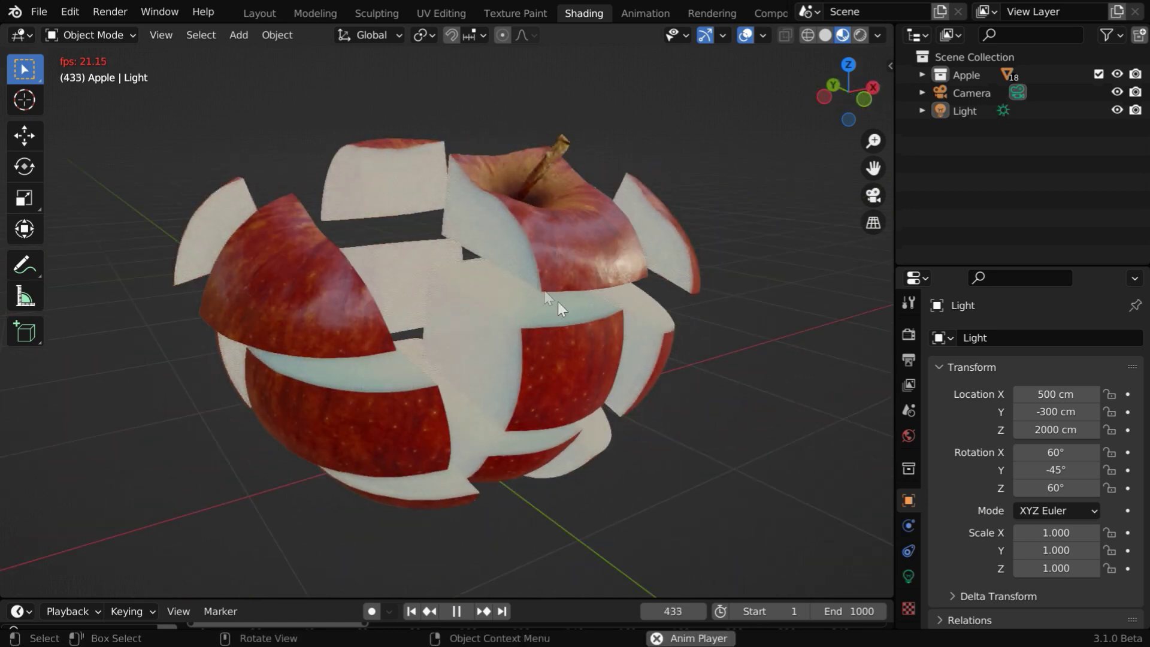
click(538, 250)
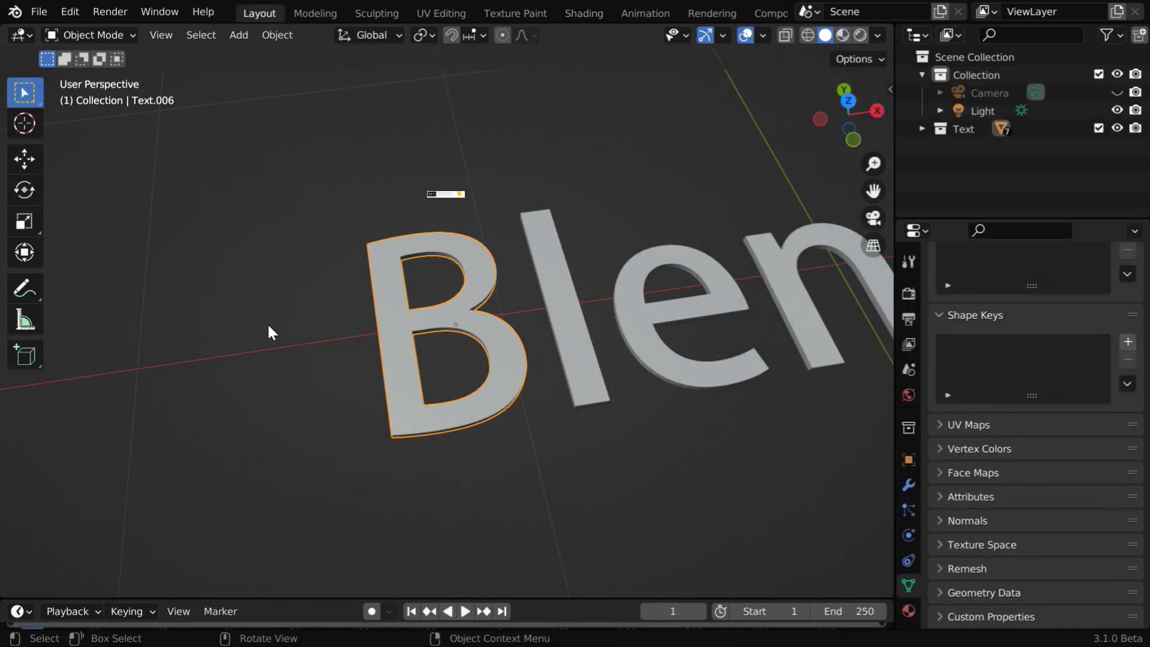
Switch the area to a Text Editor and paste the slicing script into a new text block.
click(22, 35)
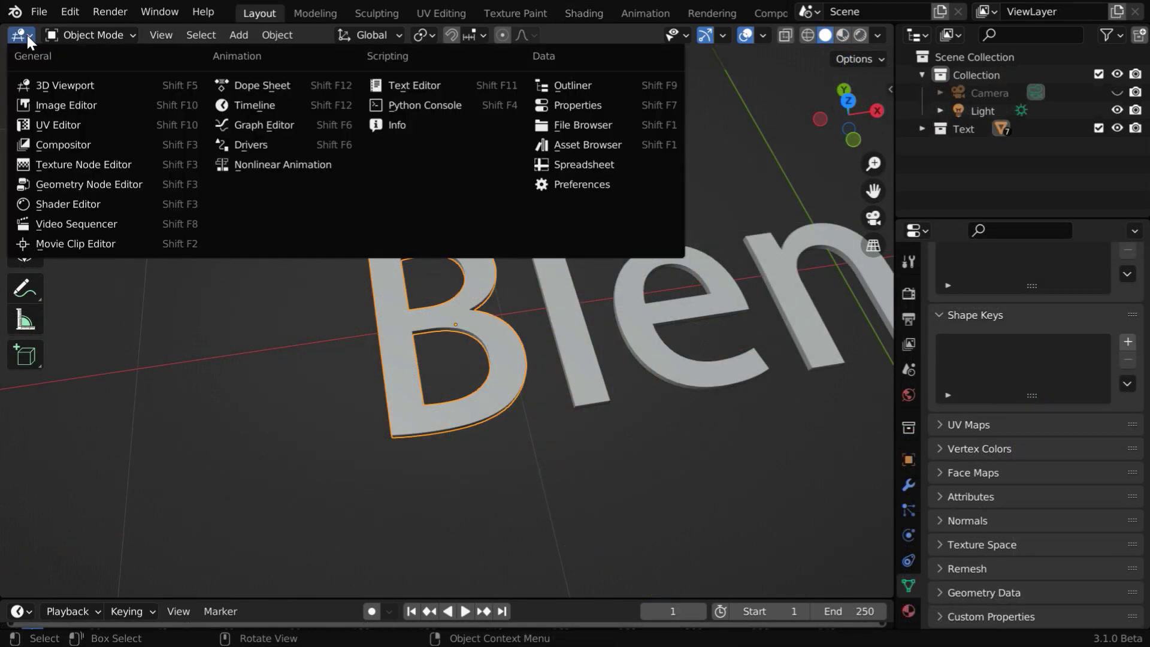
click(404, 91)
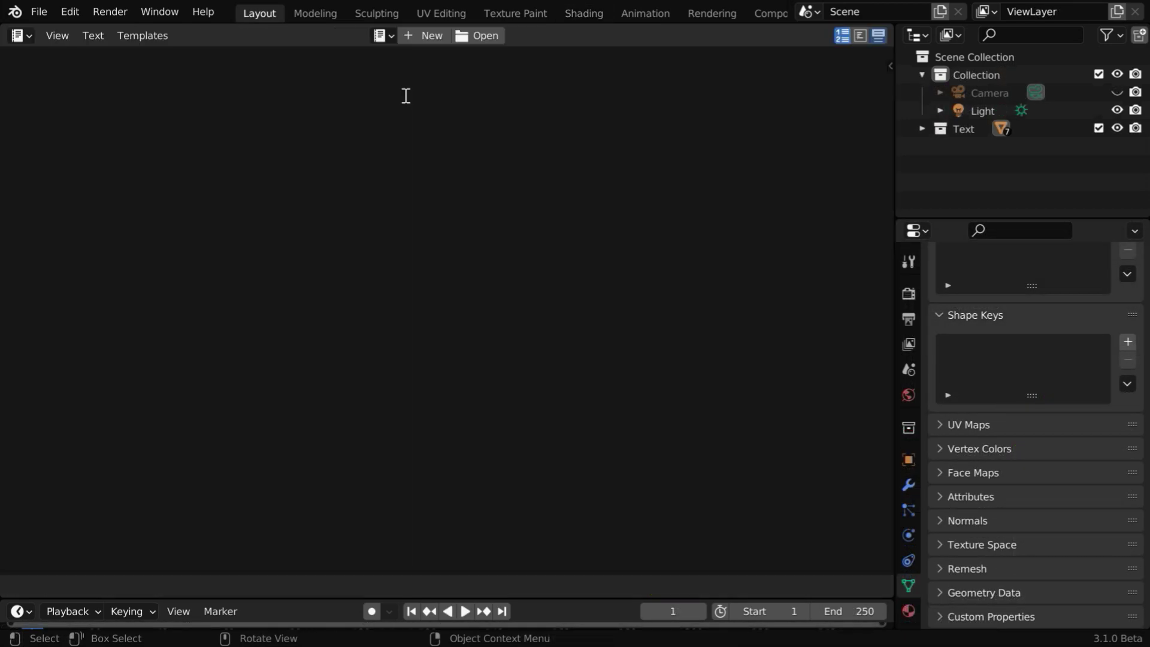
click(427, 36)
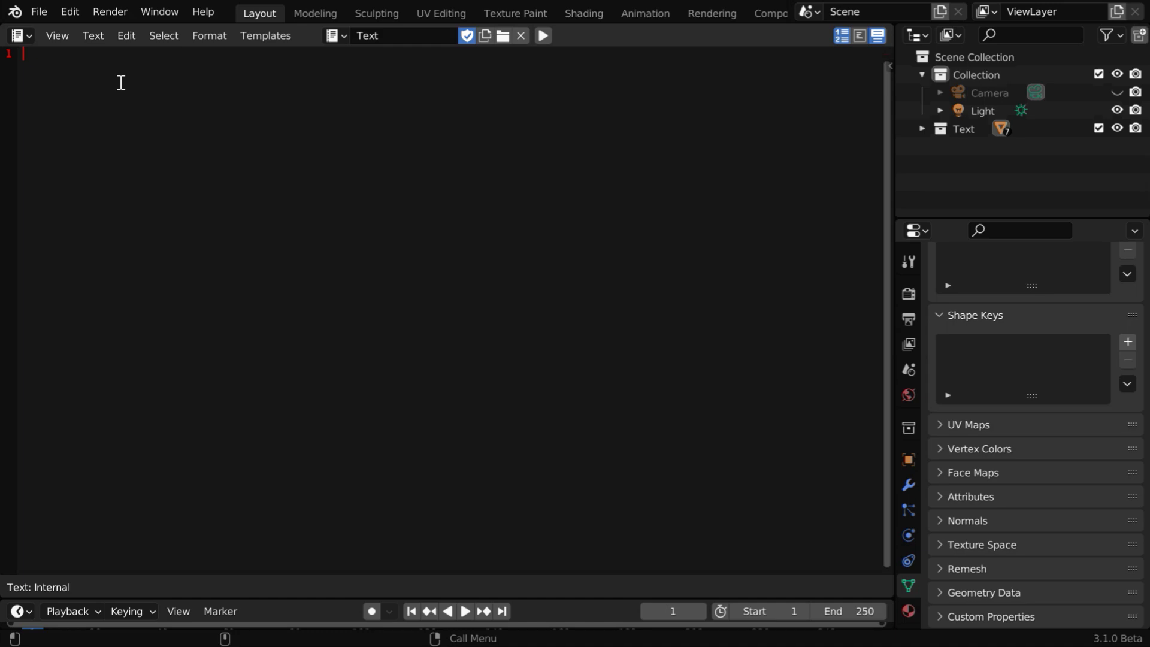
click(127, 38)
click(167, 136)
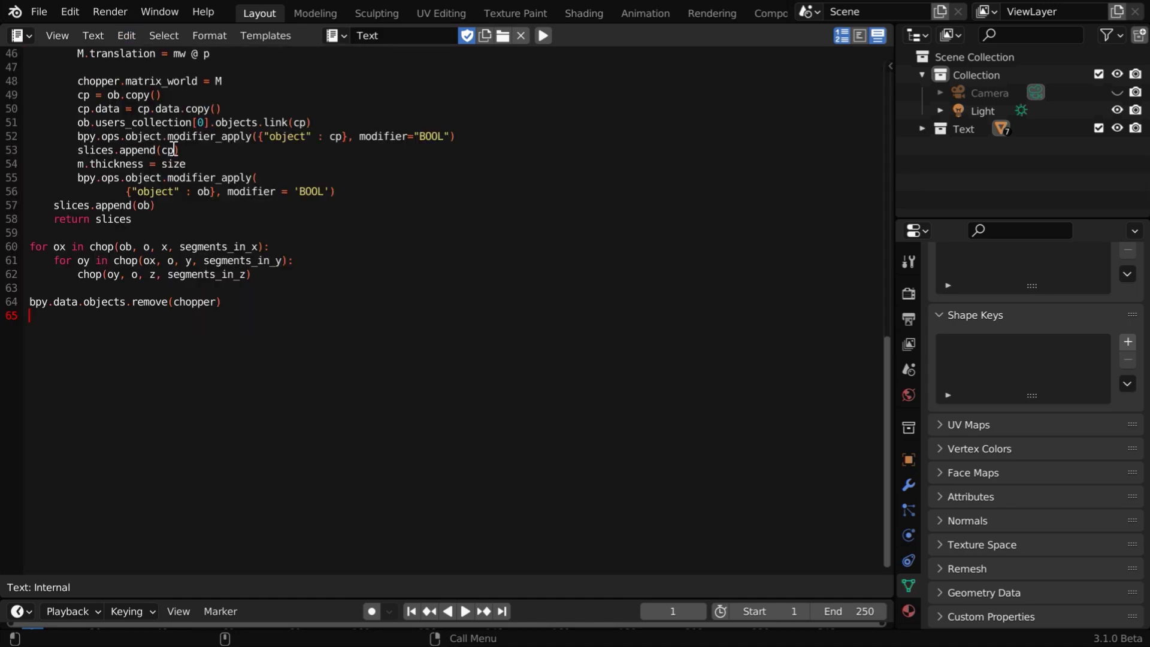
ctrl+scroll(511, 393, up, 4)
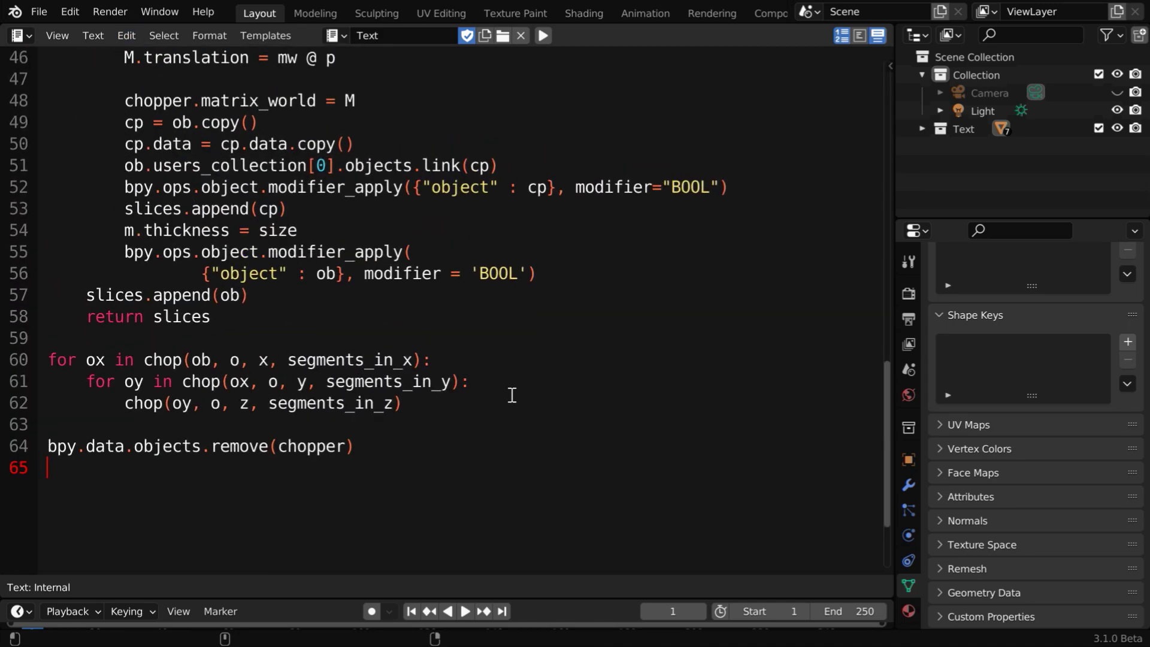
scroll(633, 448, up, 14)
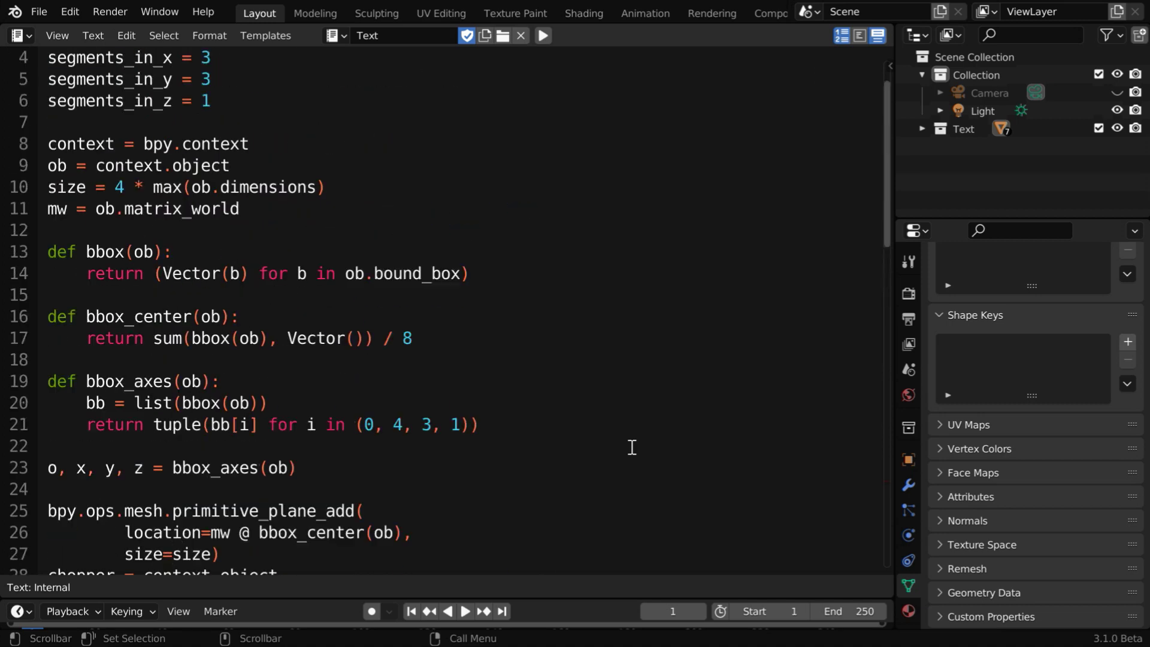
scroll(632, 447, up, 1)
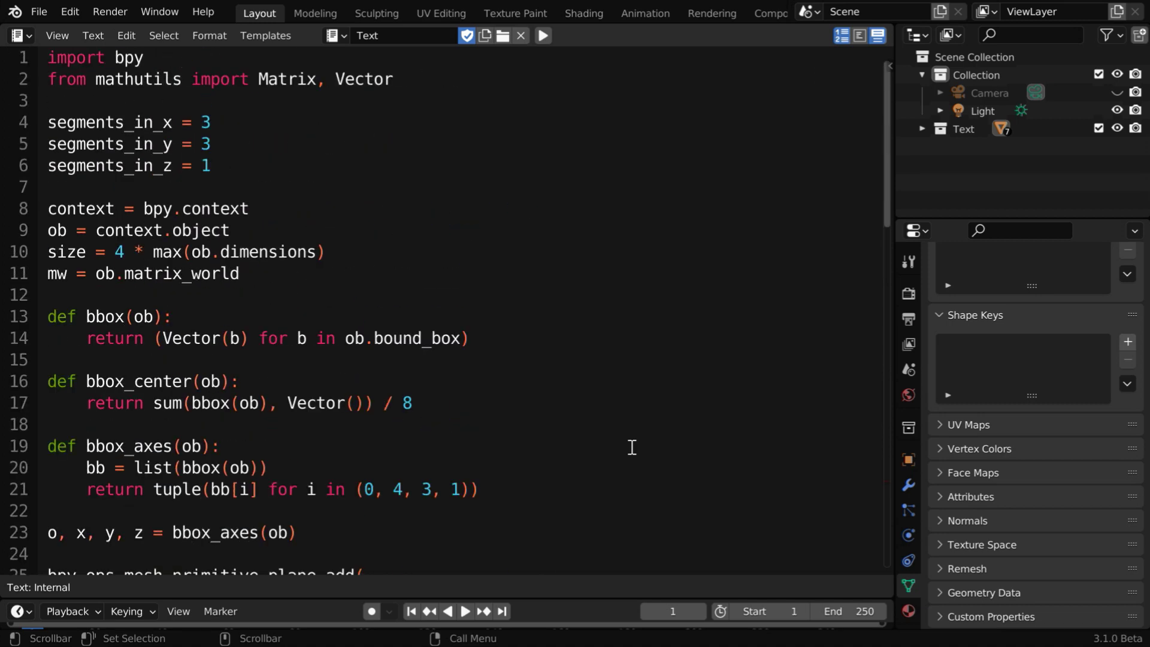
Change segments_in_x from 3 to 15 and segments_in_y to 30.
click(227, 124)
key(BackSpace)
text(15)
key(Down)
text(0)
Return the area to the 3D Viewport, then select and frame the l letter.
click(29, 36)
click(54, 81)
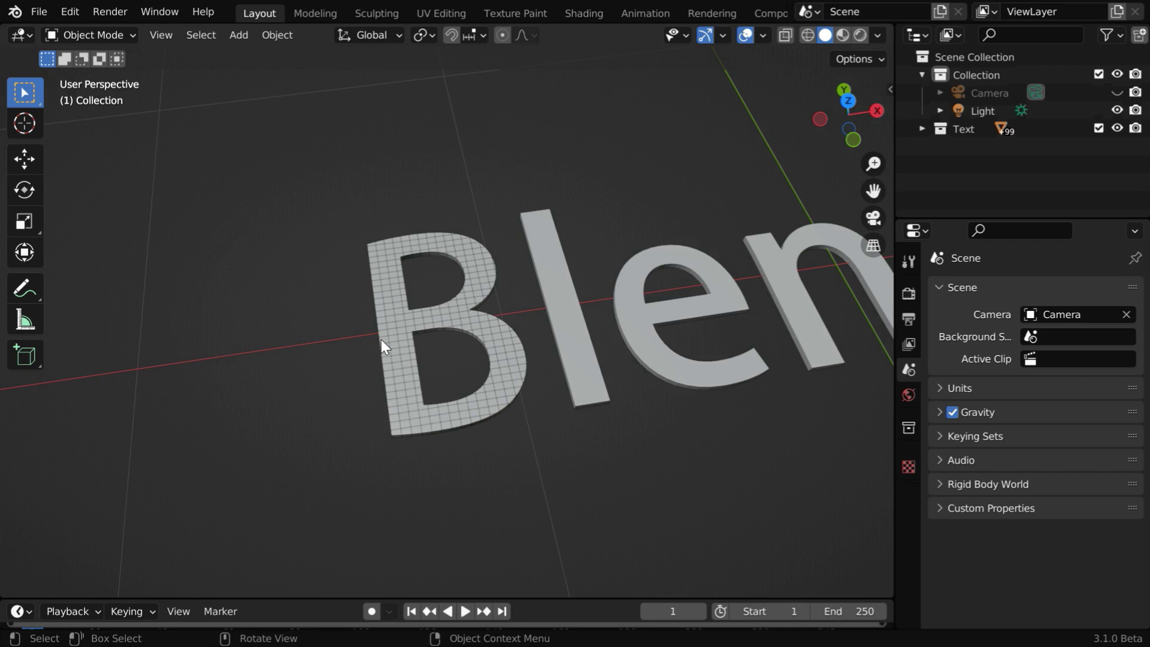
click(591, 389)
key(KP_Decimal)
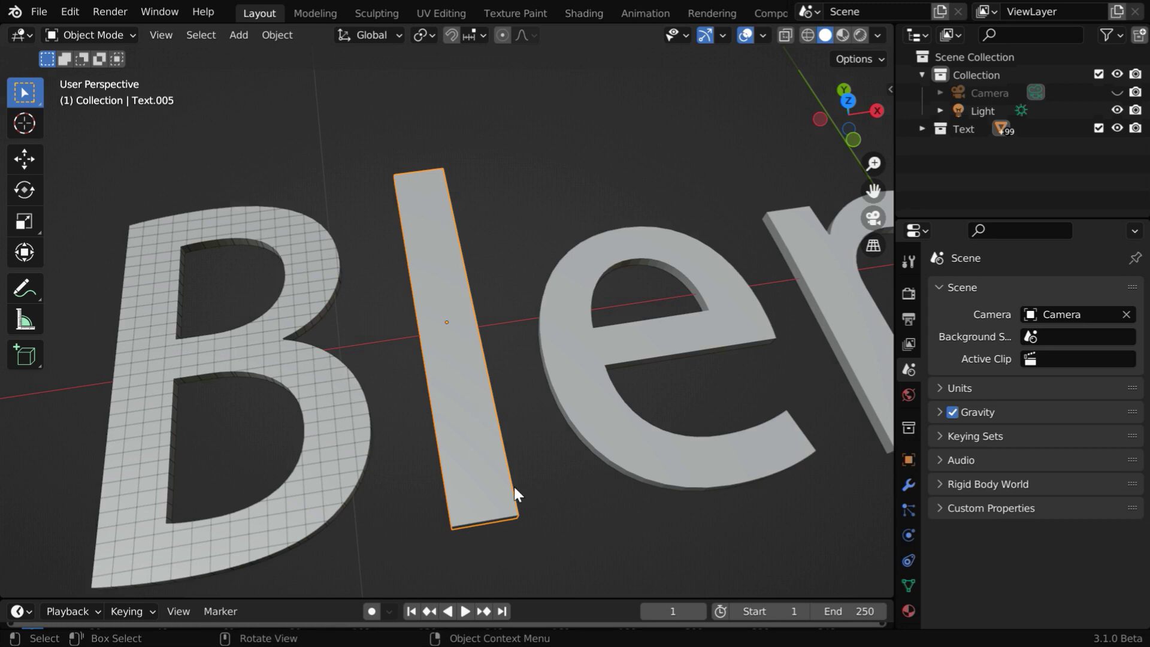
Frame the e letter, then deselect it and zoom out to show the whole word.
click(682, 458)
key(KP_Decimal)
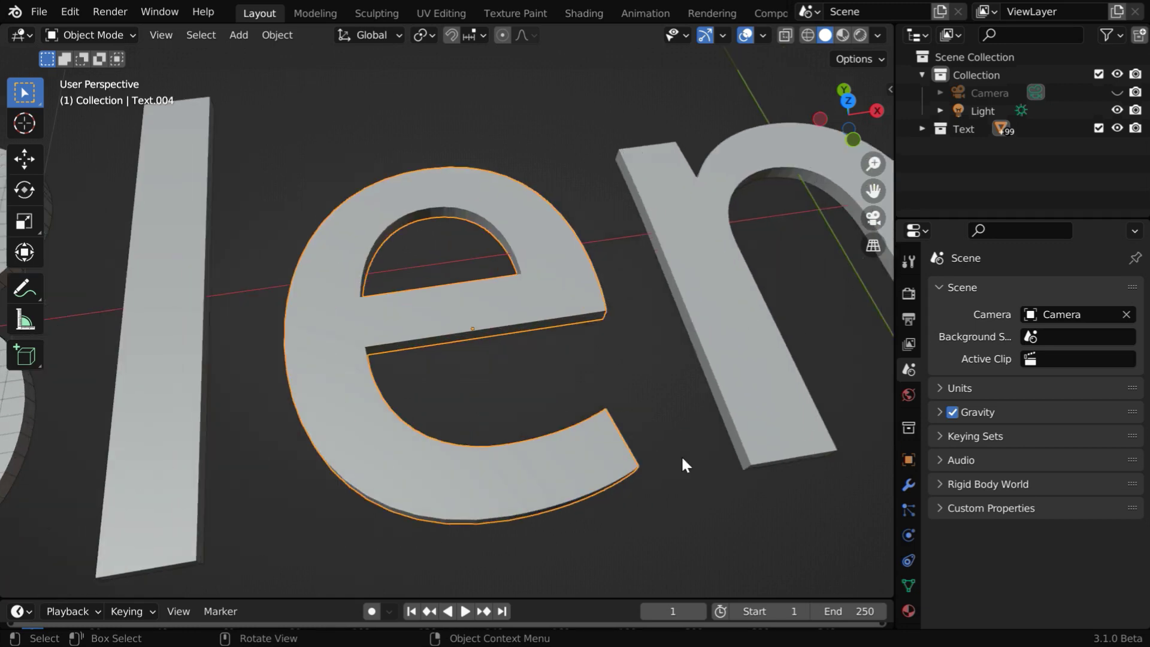
ctrl+middle_drag(545, 405, 561, 484)
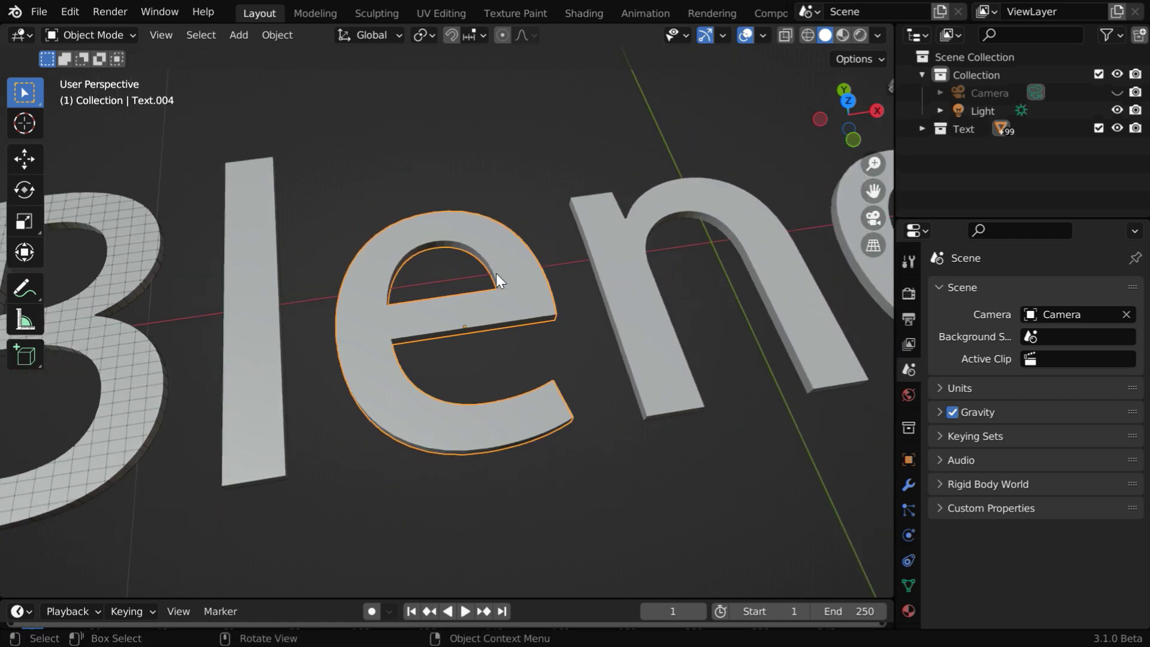
ctrl+middle_drag(544, 329, 612, 449)
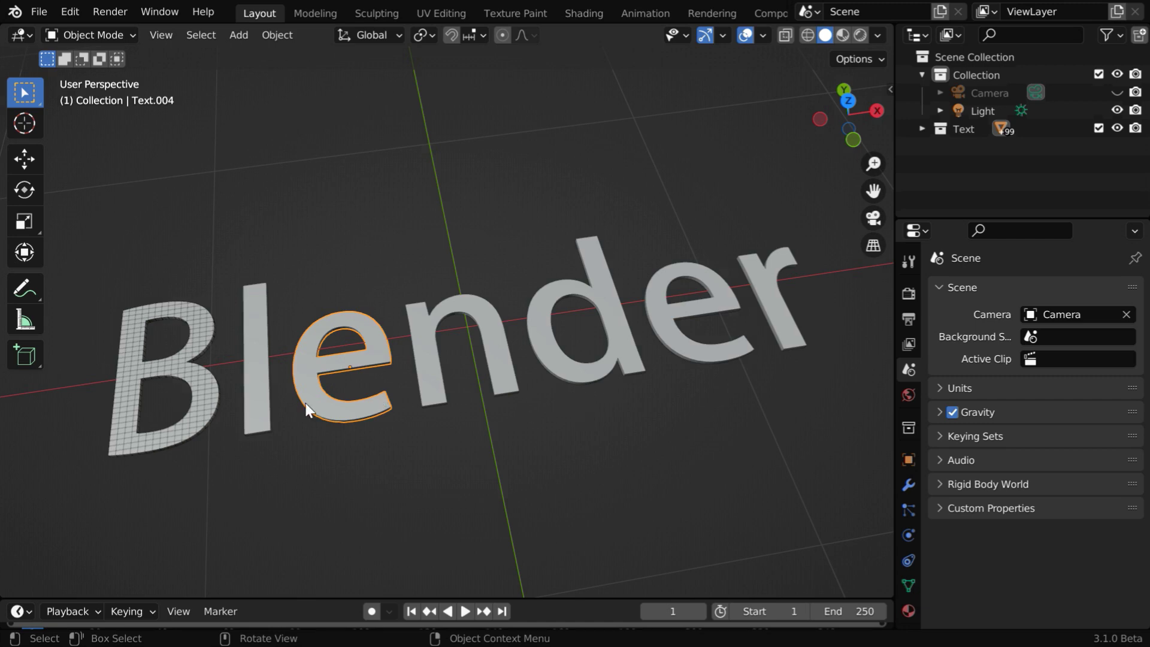
click(656, 423)
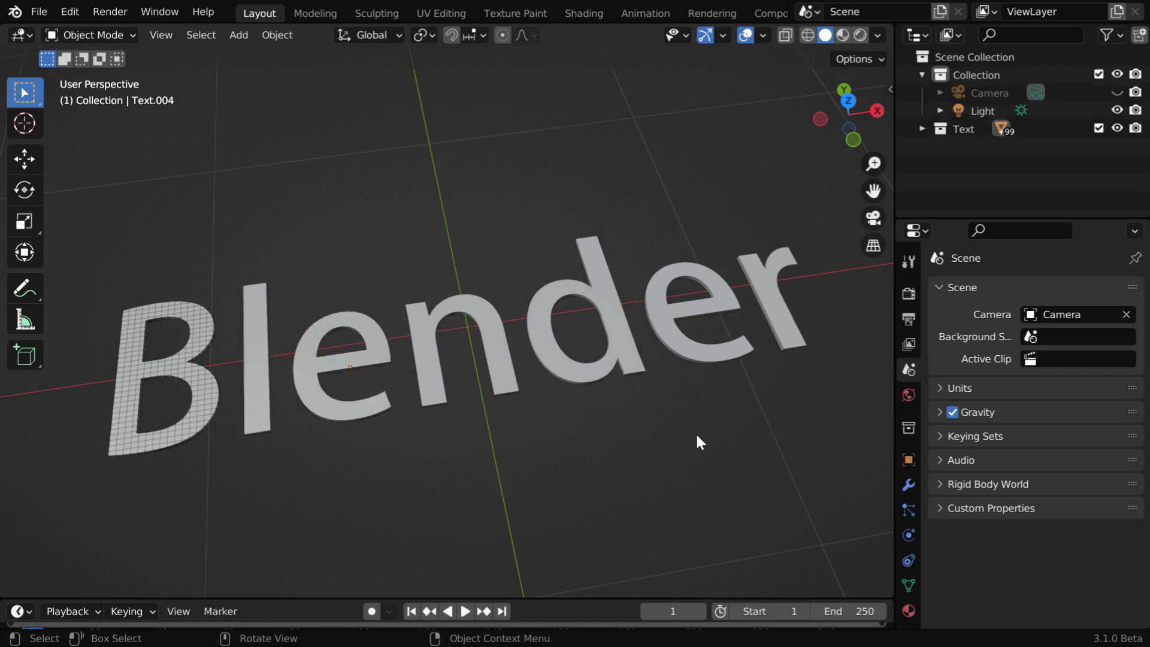
middle_drag(710, 487, 695, 504)
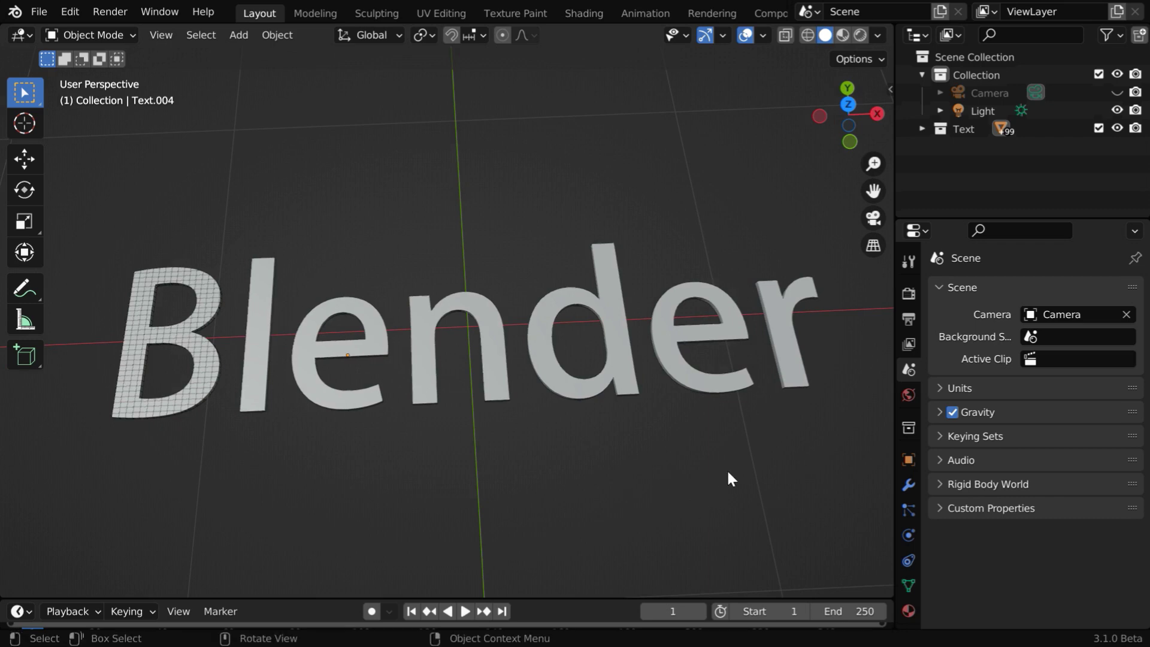
Expand the Text collection in the Outliner to list the letter objects and make Text.003 active.
key(Delete)
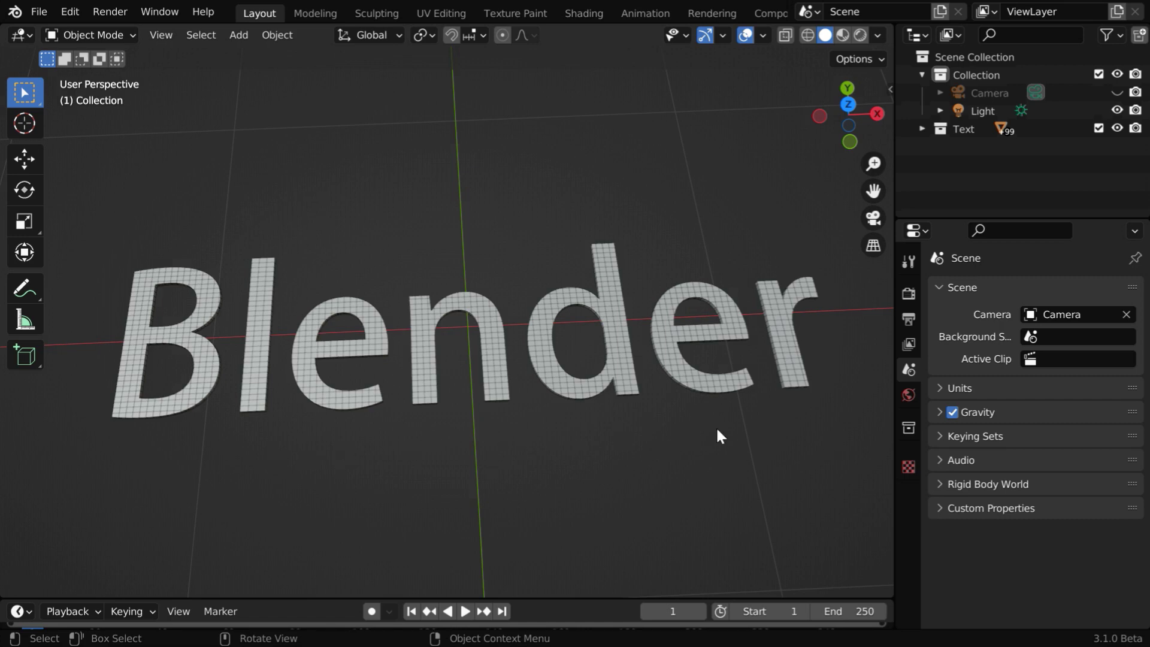
click(920, 128)
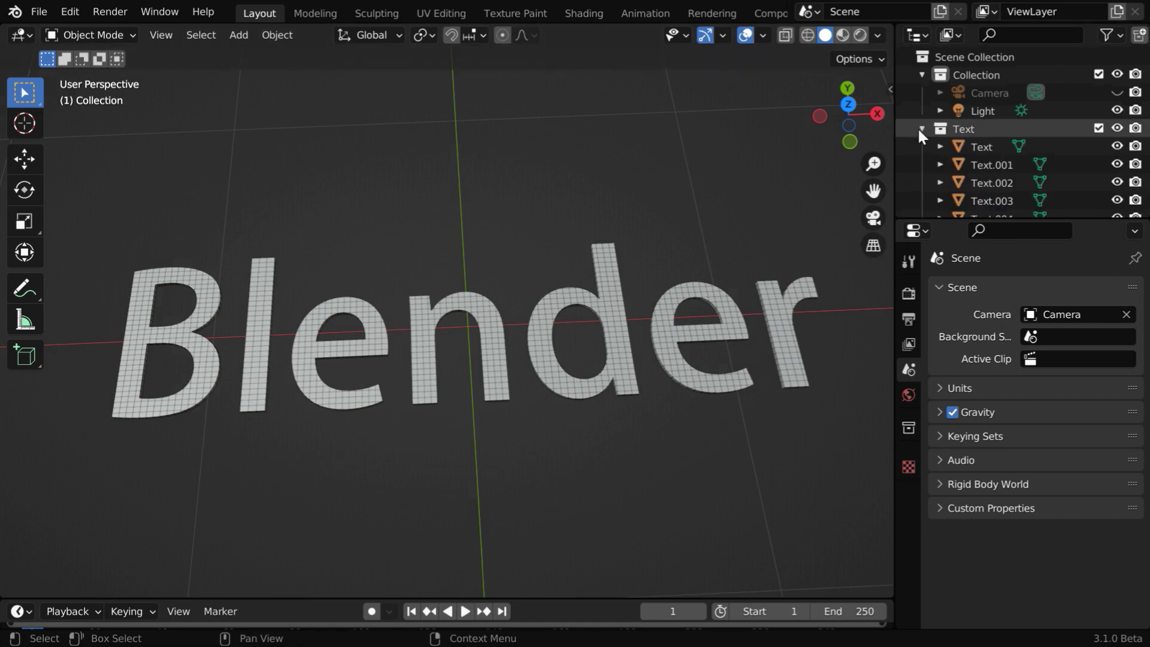
mouse_move(1024, 220)
mouse_down()
mouse_move(1034, 355)
mouse_move(1013, 234)
mouse_up()
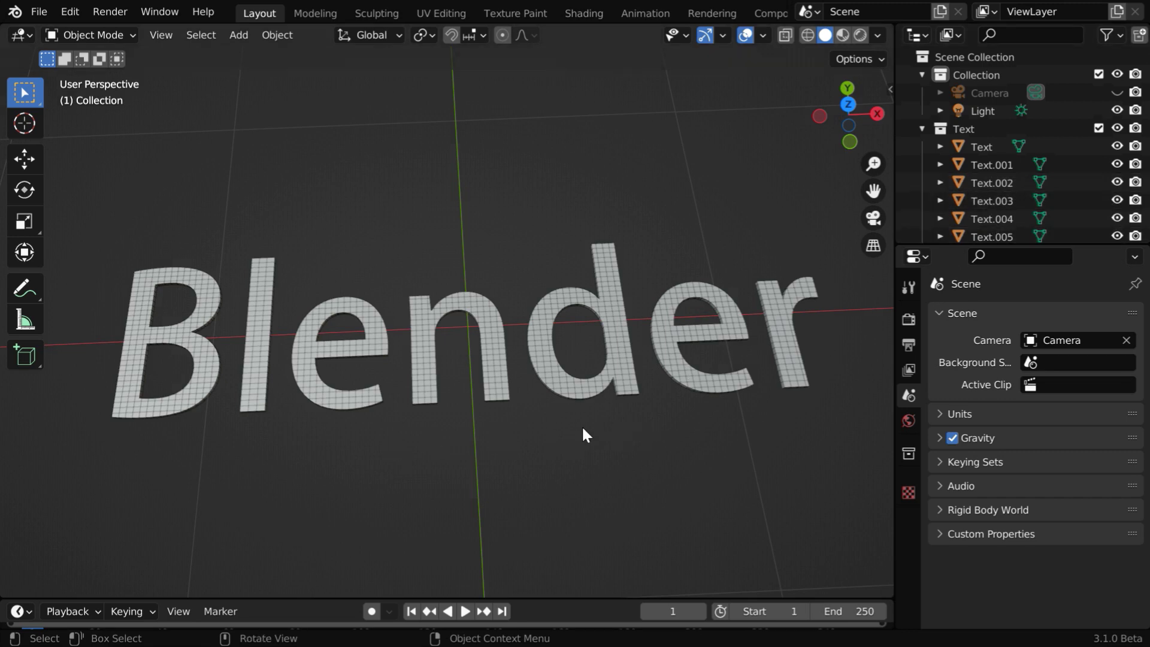
click(999, 200)
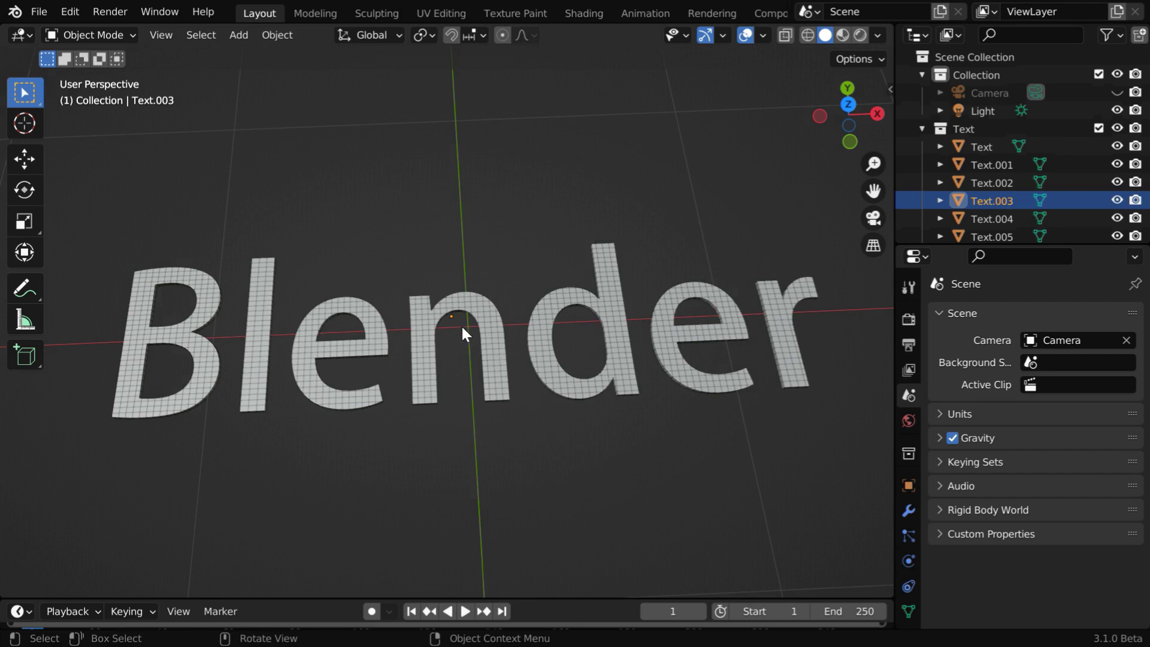
scroll(449, 328, up, 10)
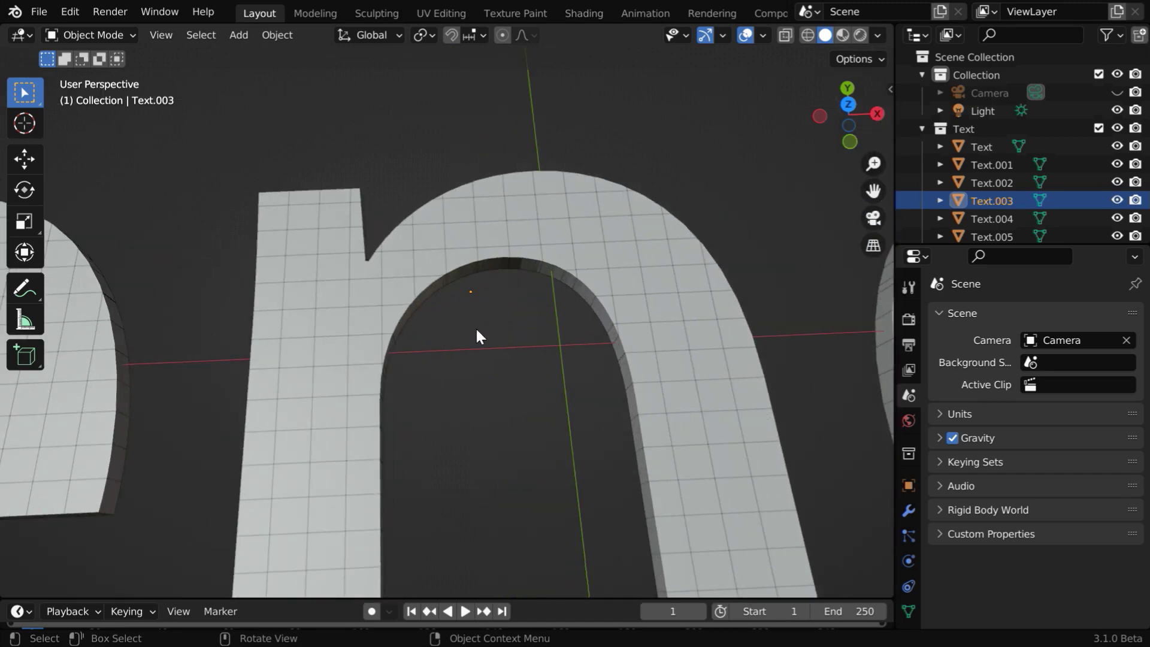
scroll(454, 318, down, 8)
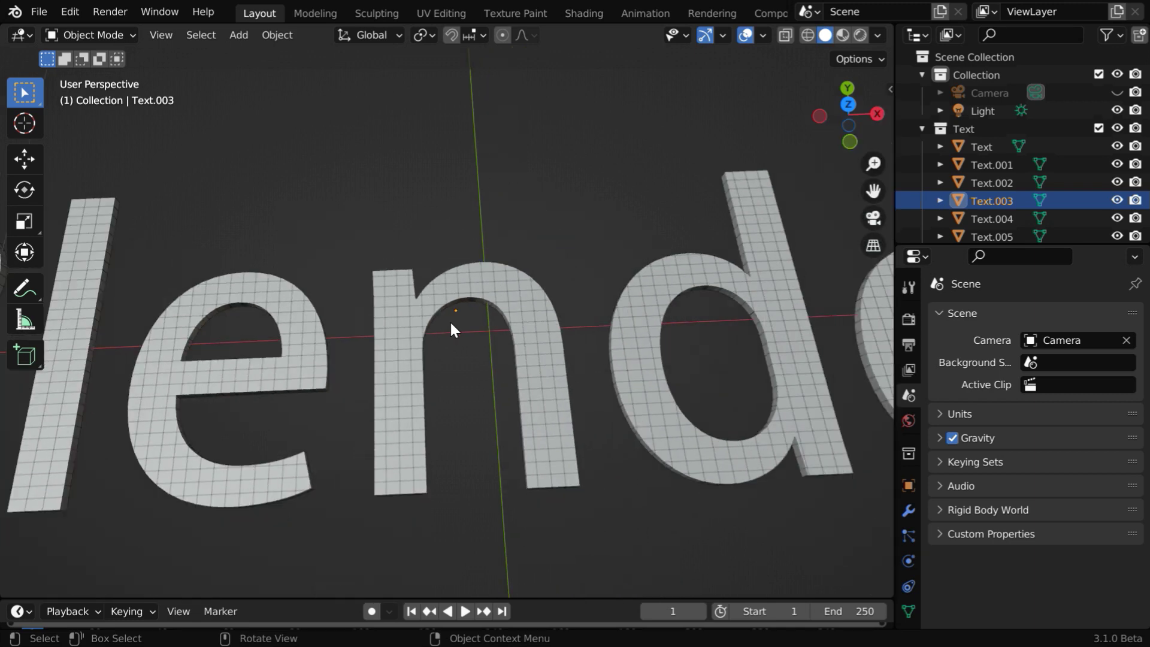
scroll(451, 323, down, 6)
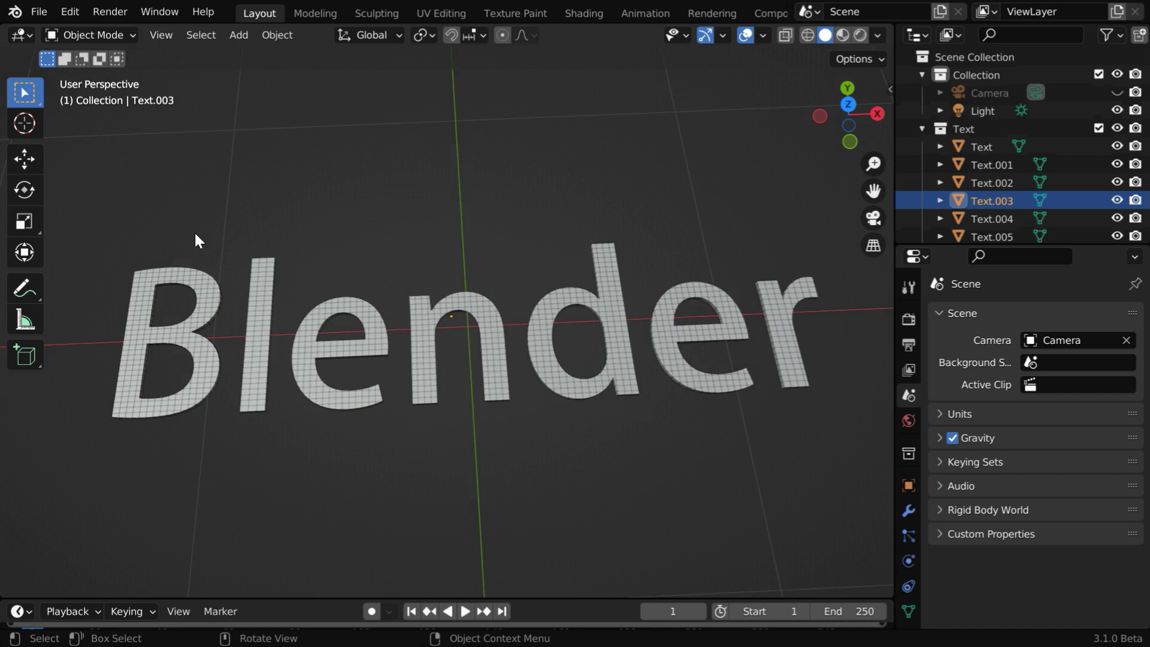
Move all selected letter objects into a new collection named 'Blocks'.
drag(104, 180, 827, 473)
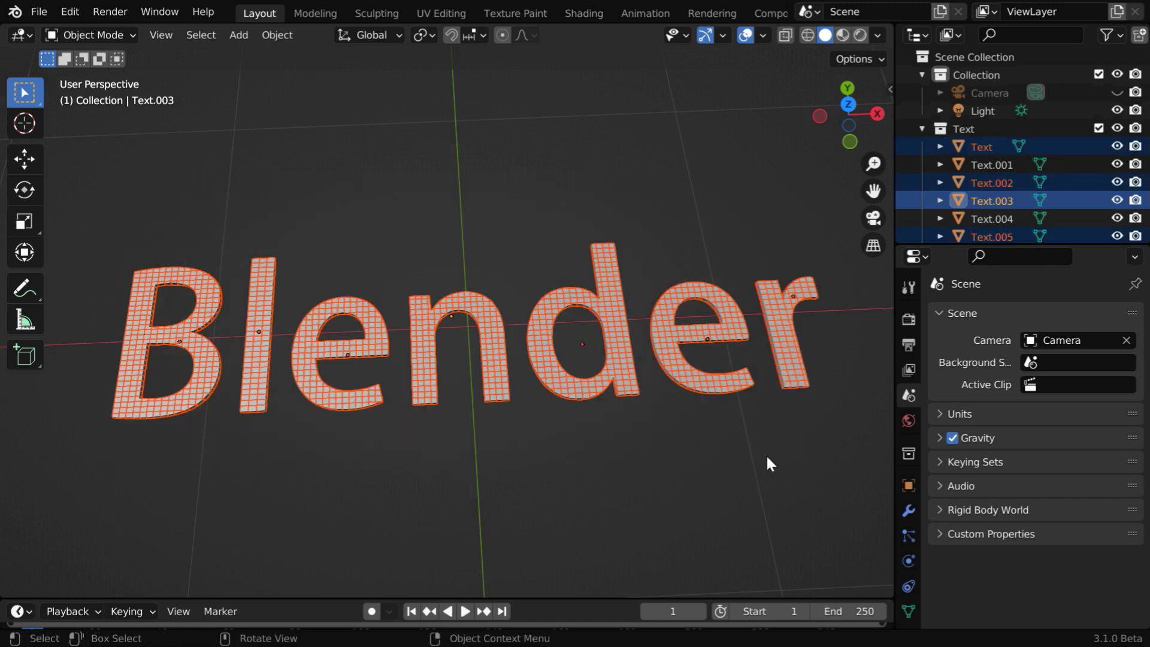
right_click(480, 303)
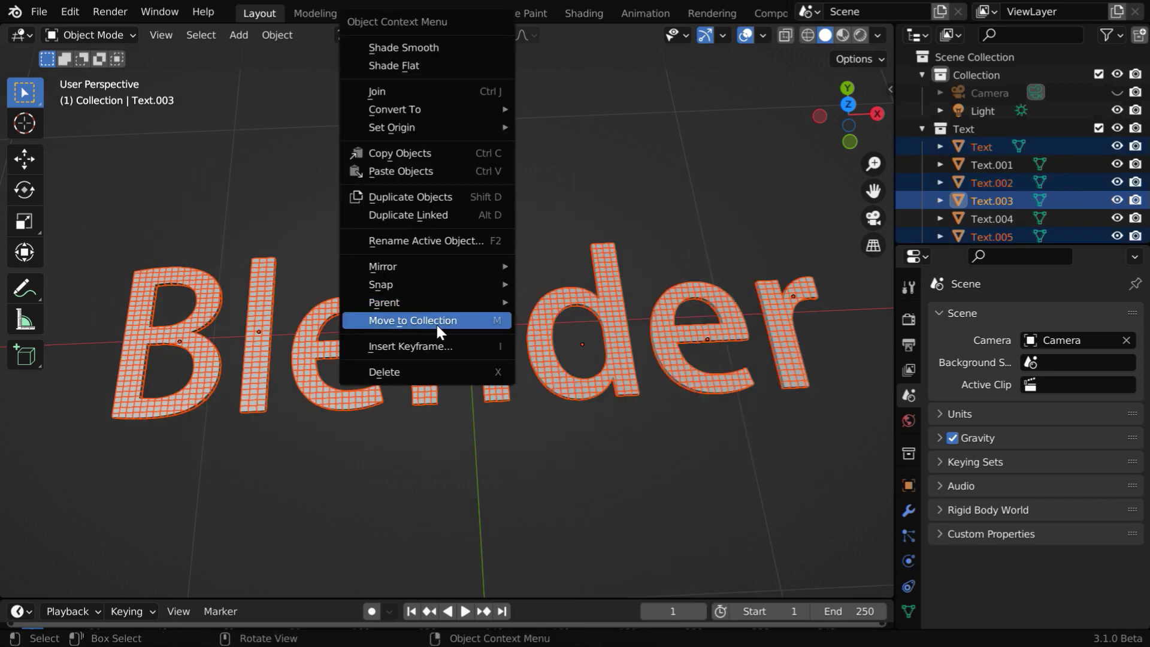
click(436, 322)
click(392, 328)
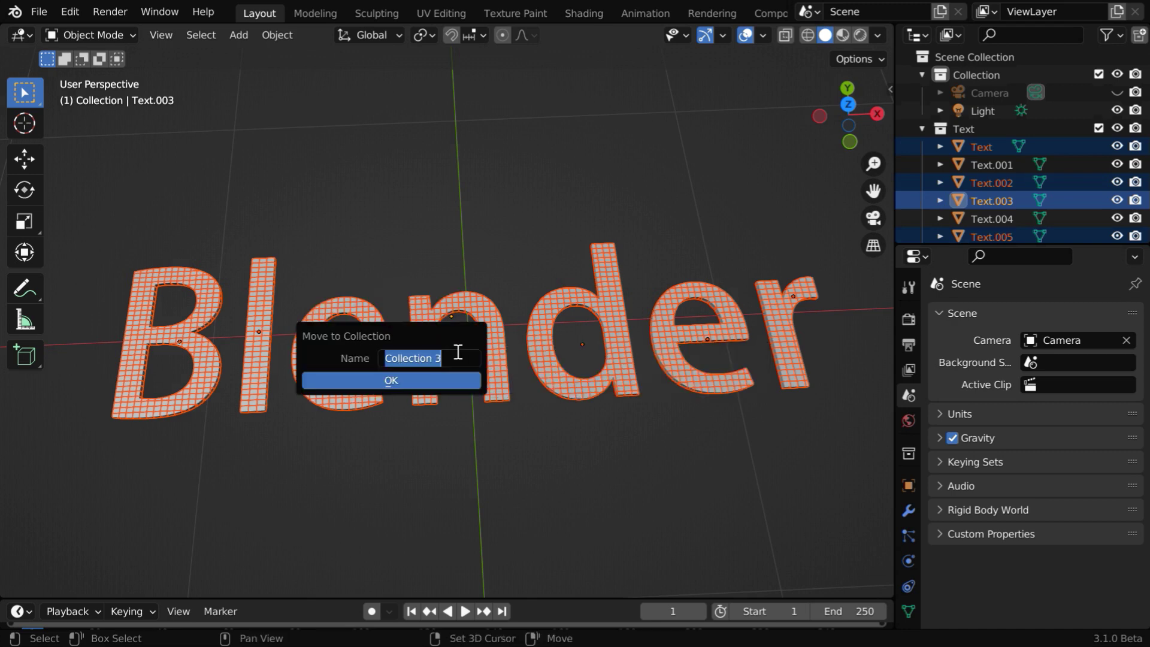
text(Blocks)
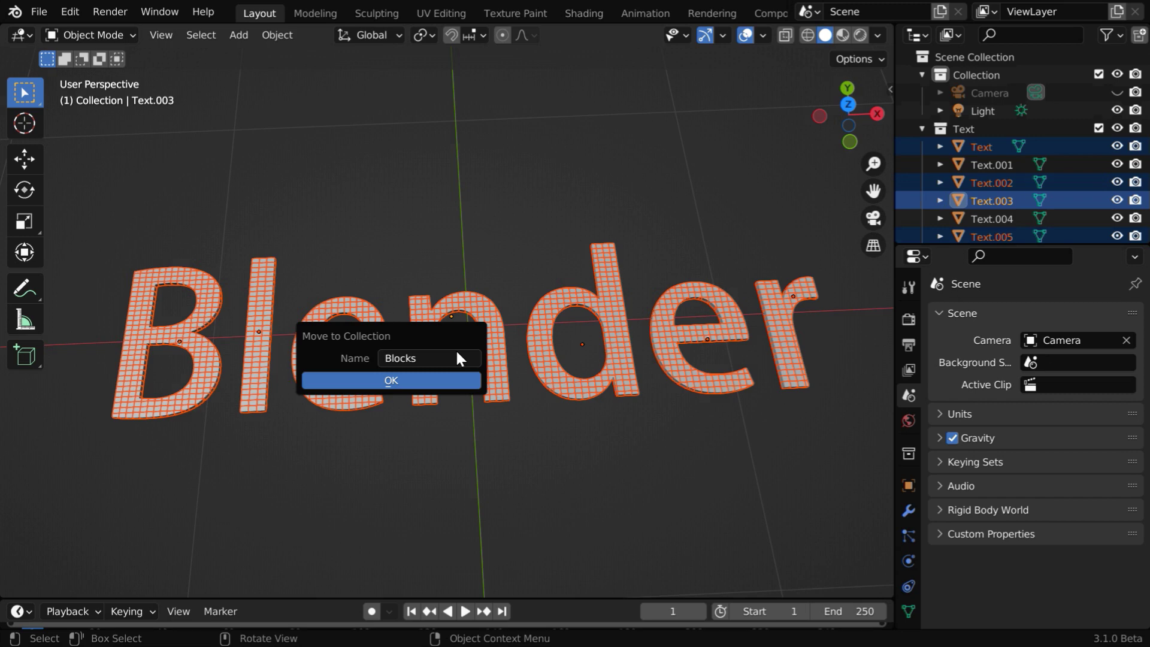
click(439, 377)
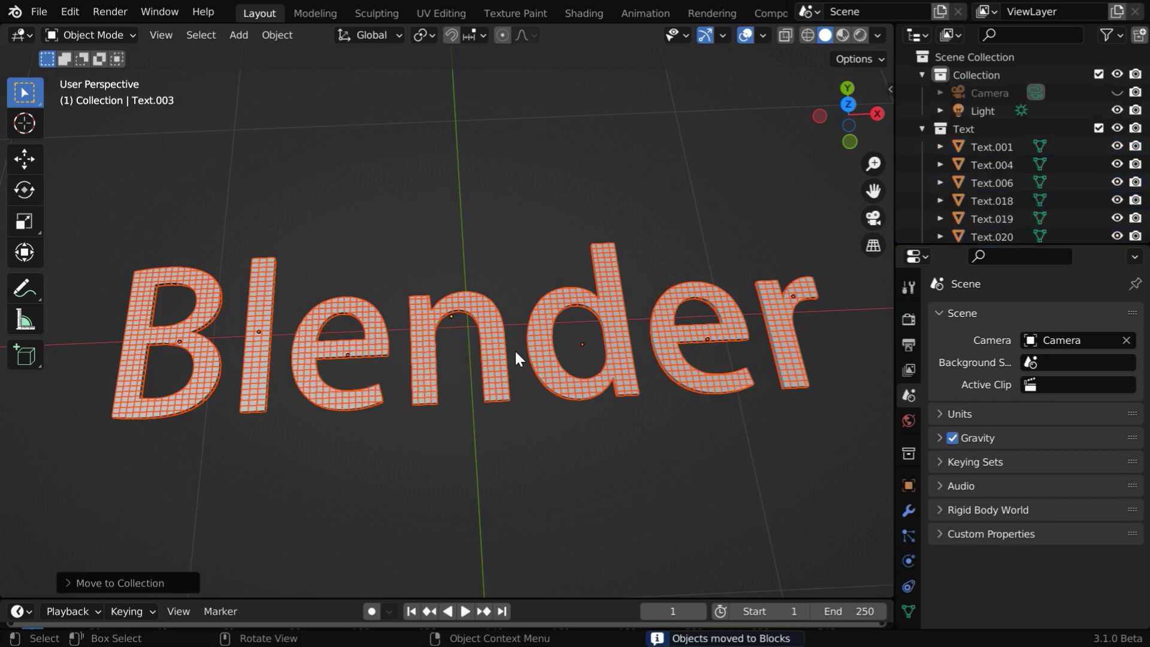
Collapse both collections and delete the Text collection with Delete Hierarchy.
click(921, 127)
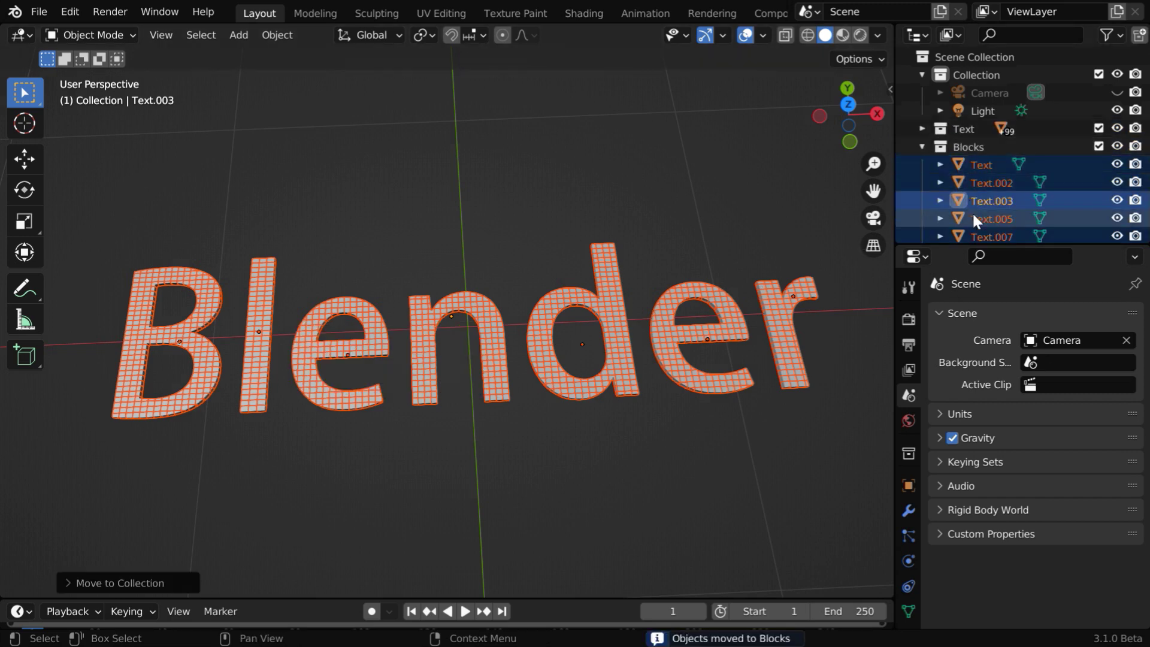
click(922, 146)
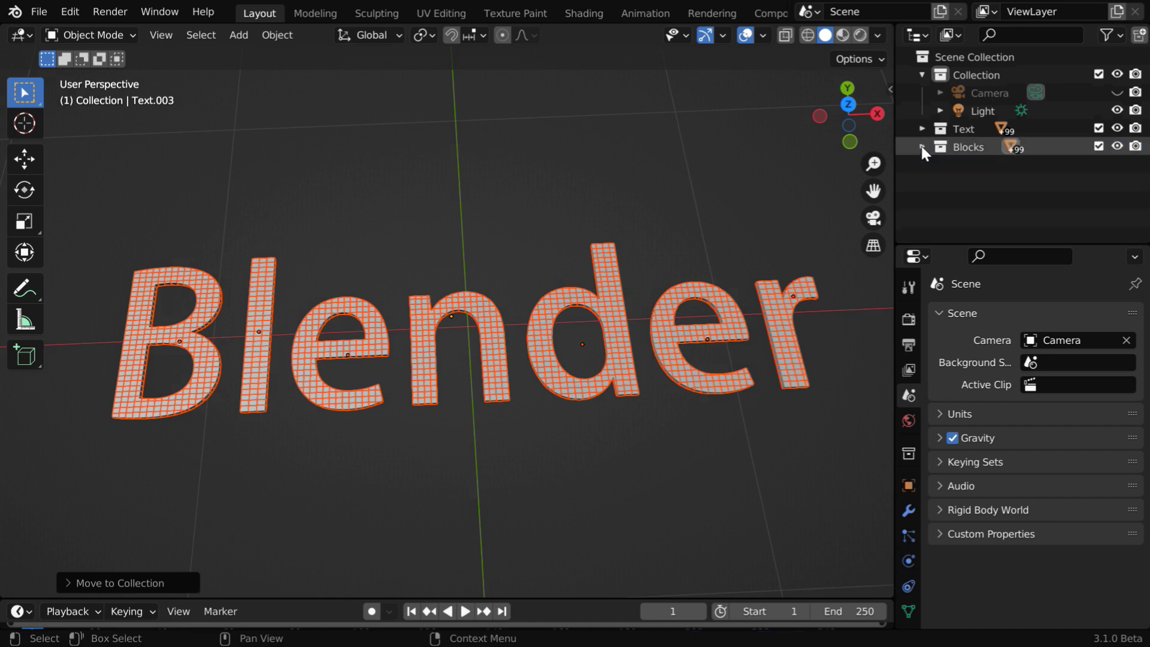
right_click(964, 128)
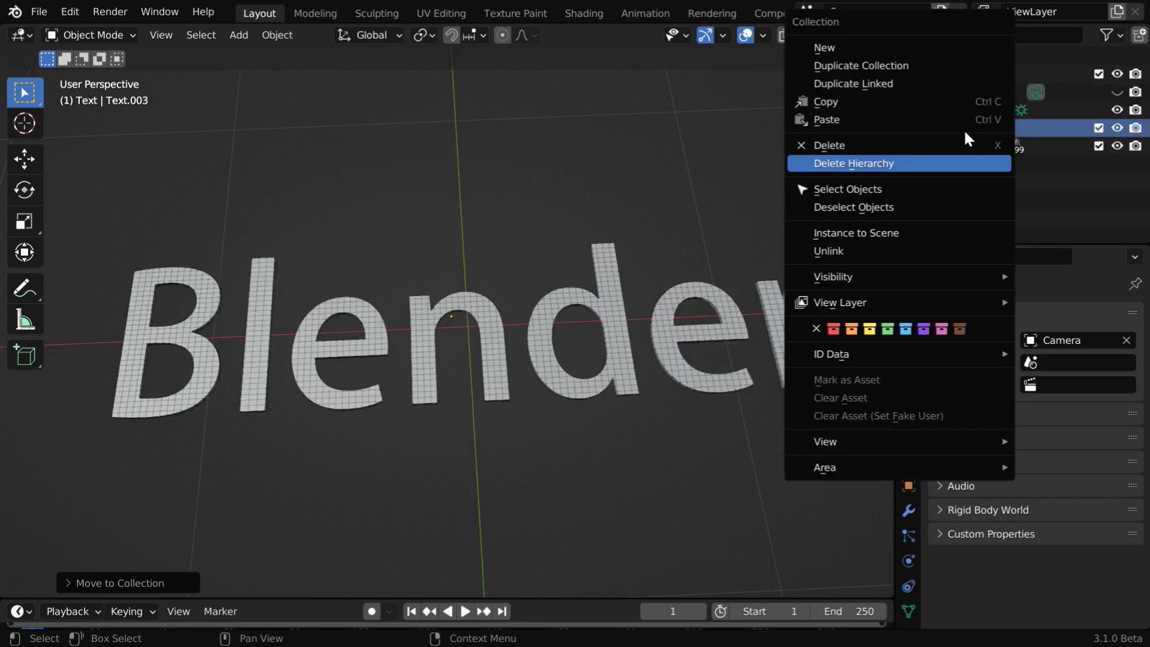
click(859, 168)
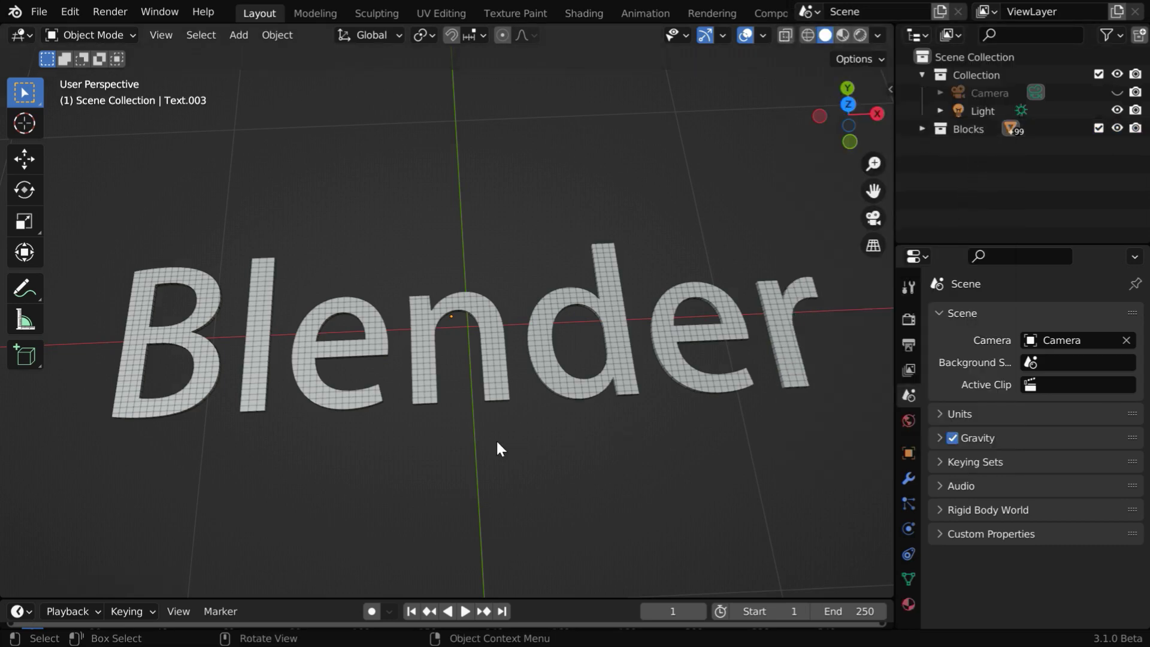
middle_drag(436, 466, 449, 424)
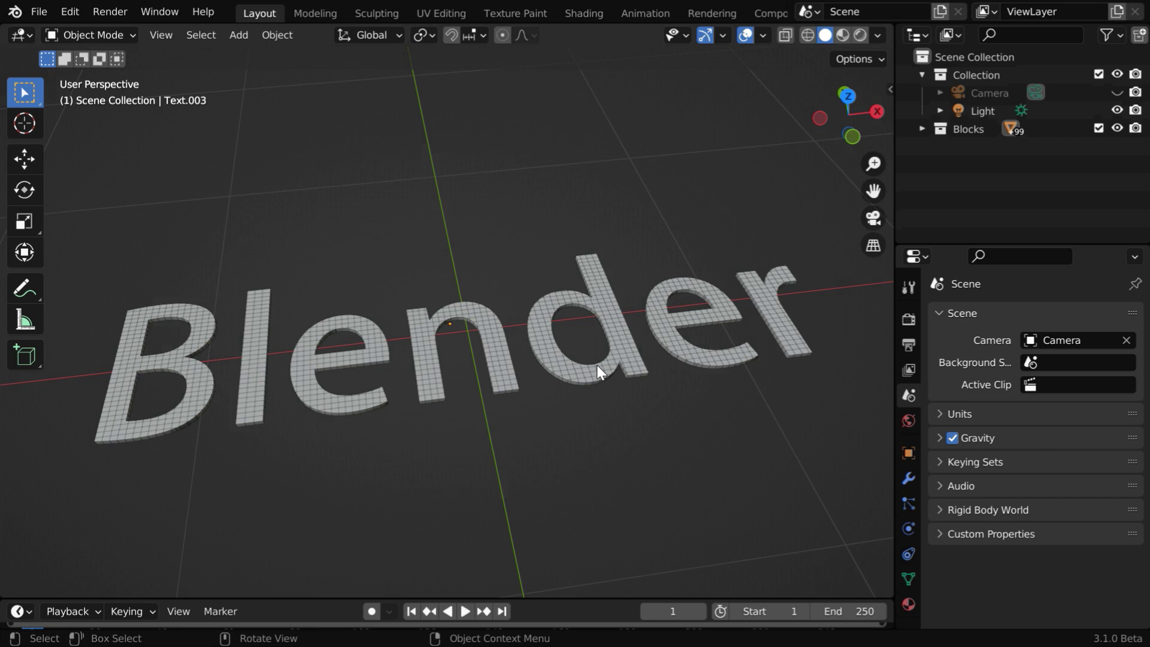
middle_drag(658, 436, 656, 407)
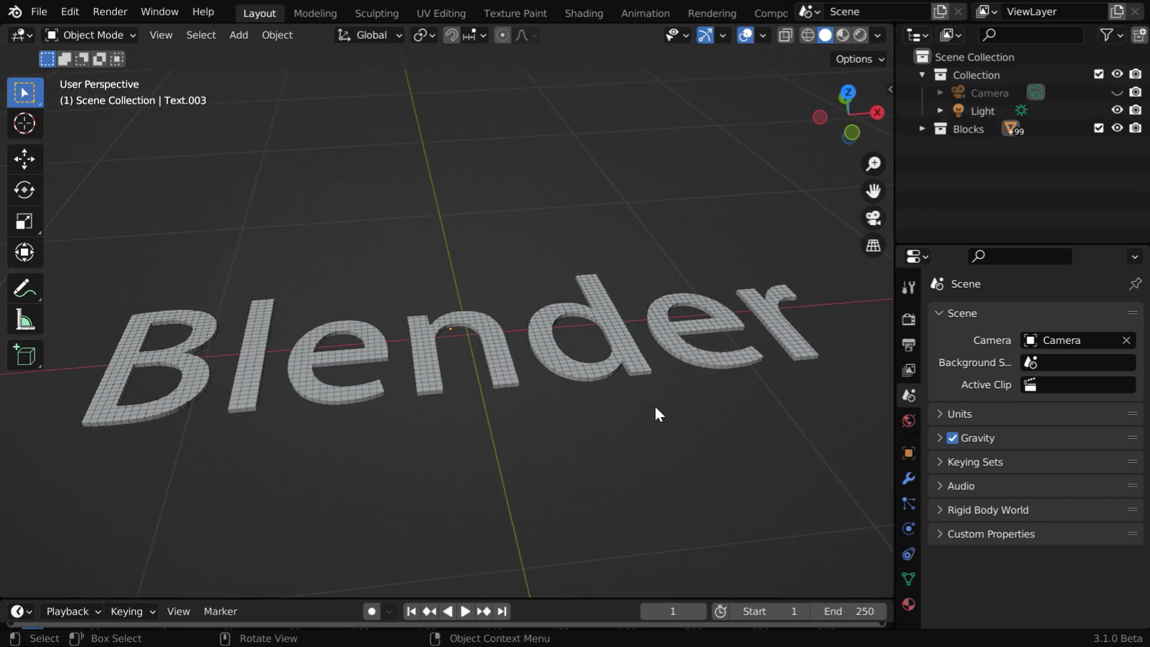
Make piece Text.858 an Active 1 kg Convex Hull rigid body, then box-select all letters.
click(420, 393)
click(906, 529)
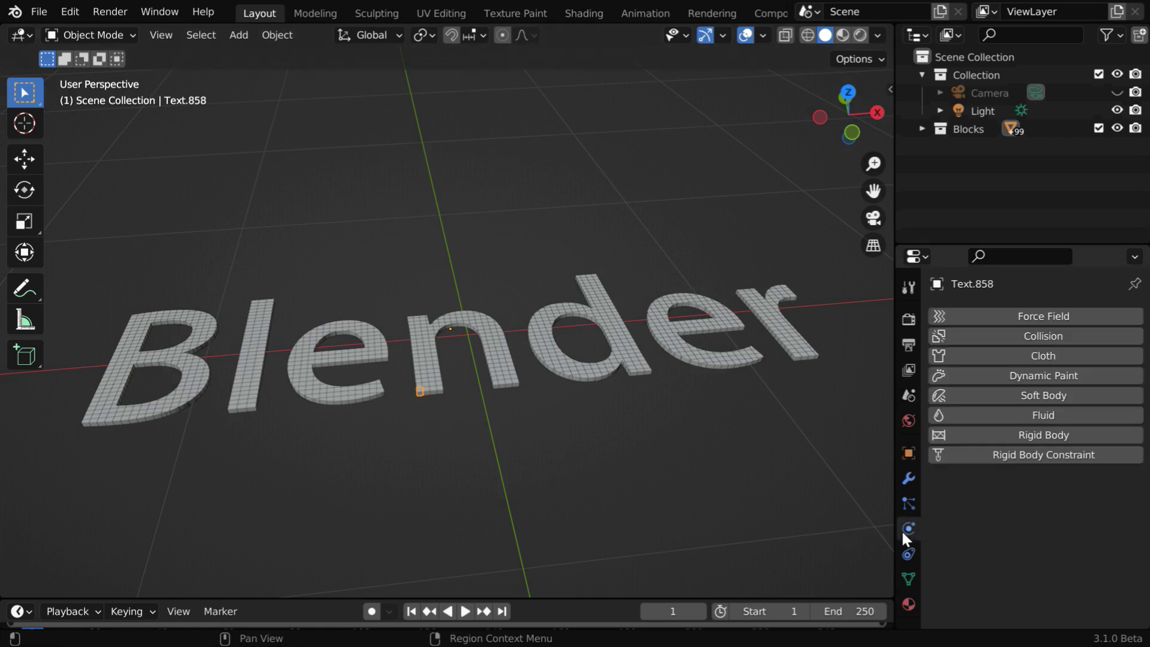
click(1041, 435)
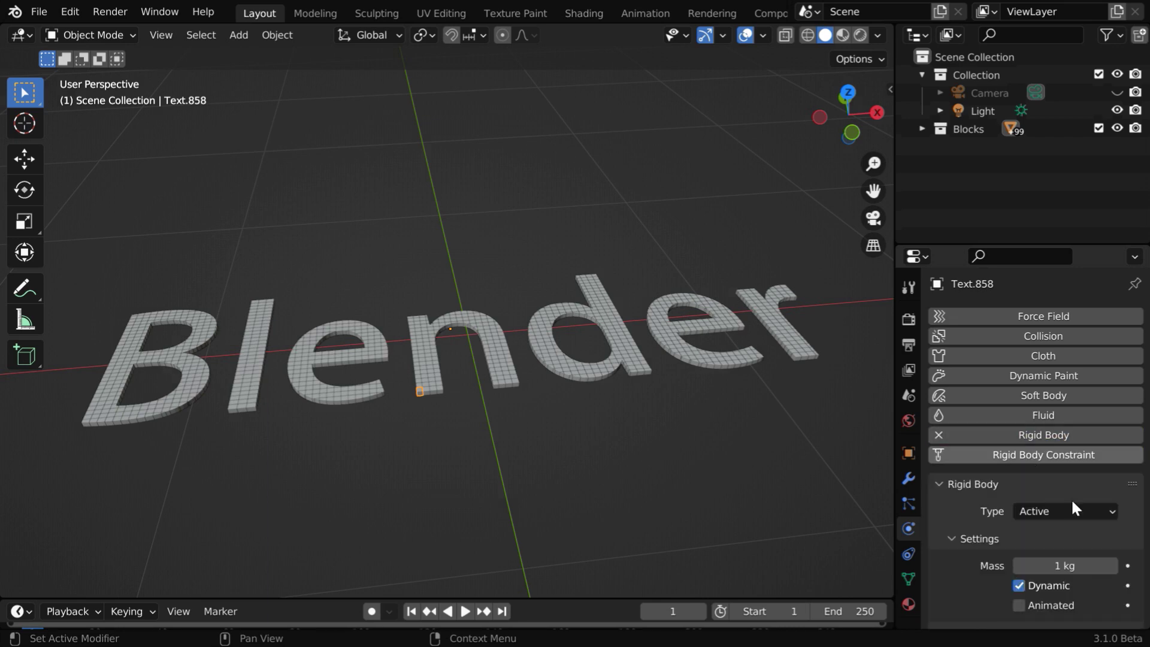
scroll(1071, 498, down, 5)
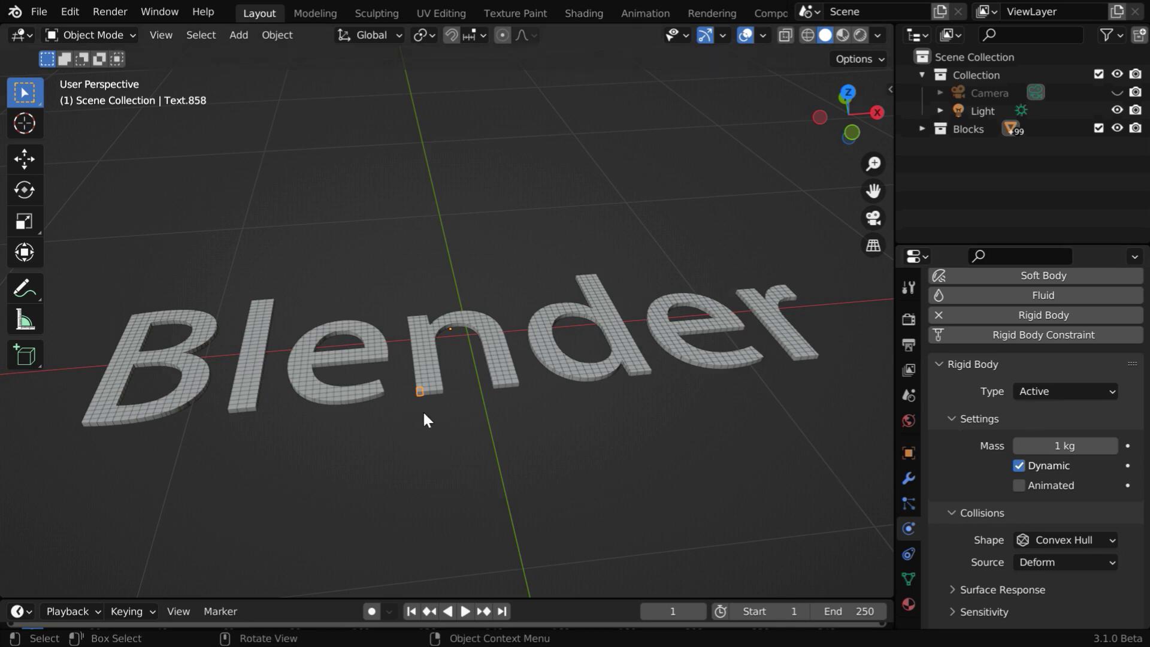
middle_drag(523, 429, 509, 497)
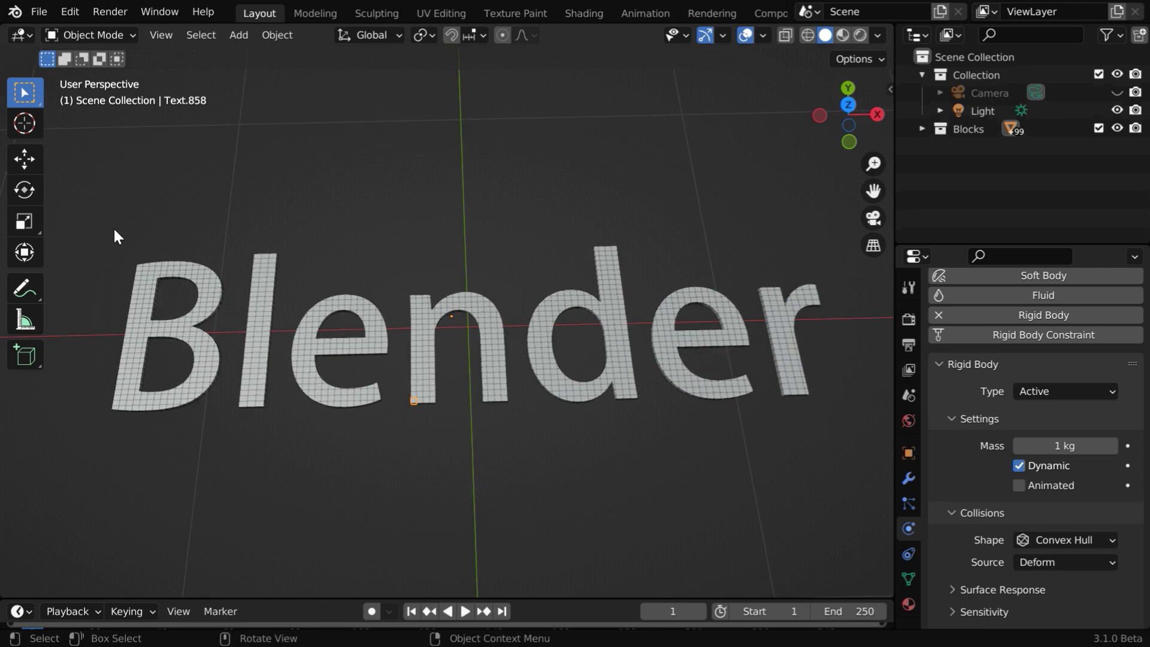
drag(67, 192, 840, 451)
Copy Text.858's rigid body settings to every selected letter with Rigid Body > Copy from Active.
scroll(378, 473, up, 3)
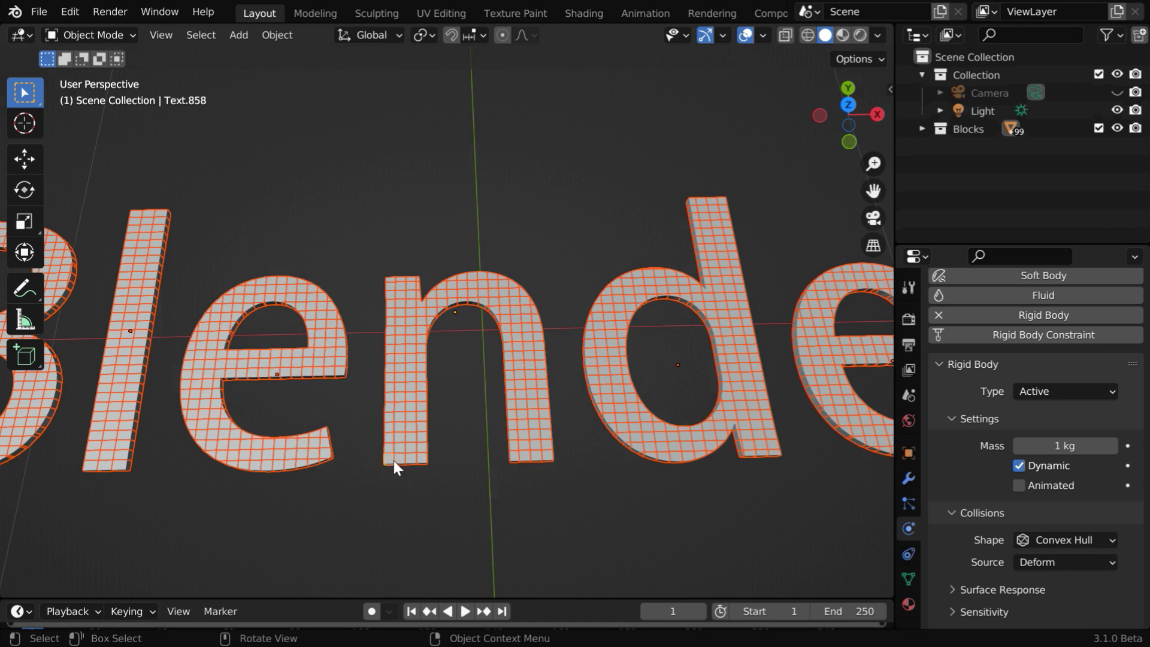
scroll(395, 446, down, 4)
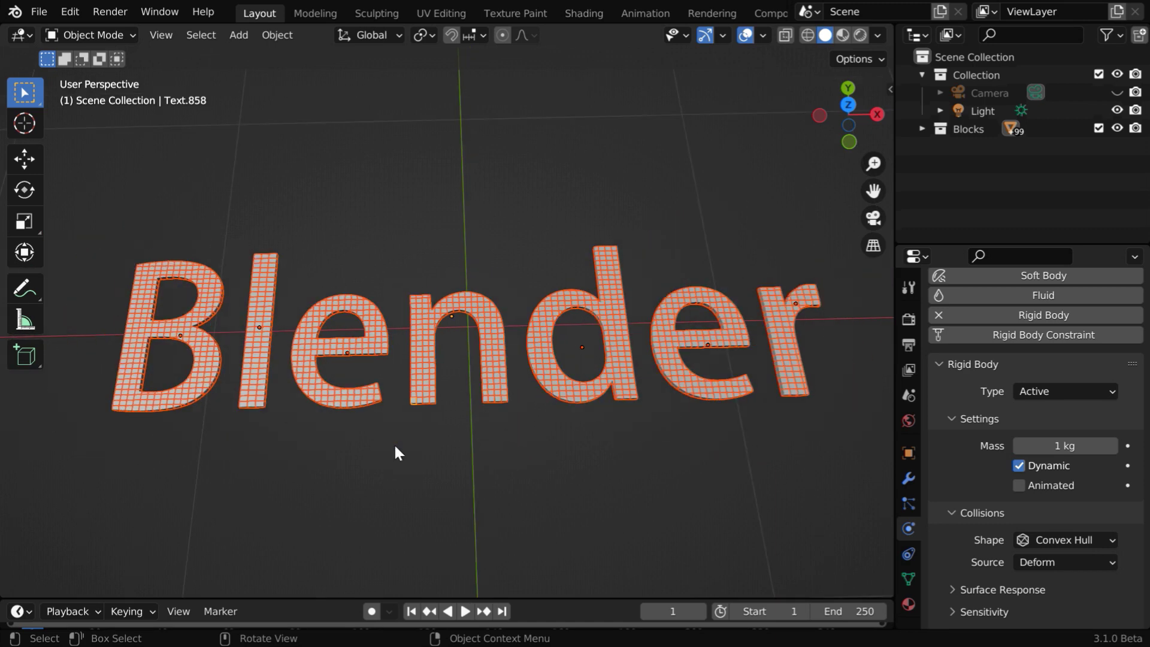
click(277, 35)
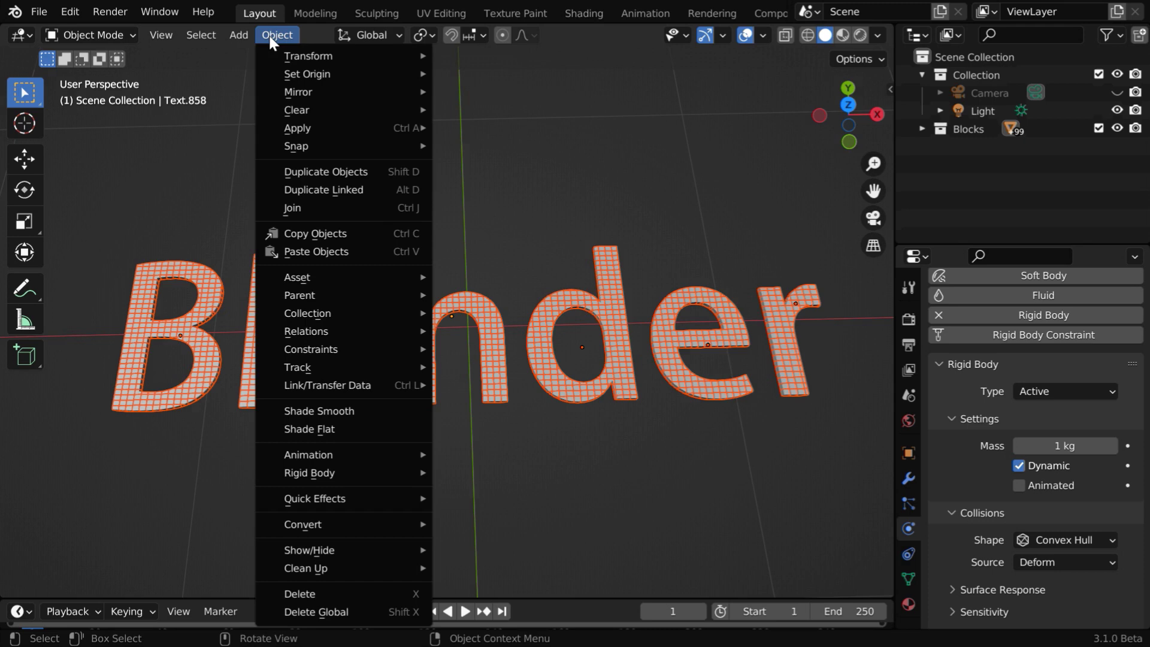
mouse_move(358, 469)
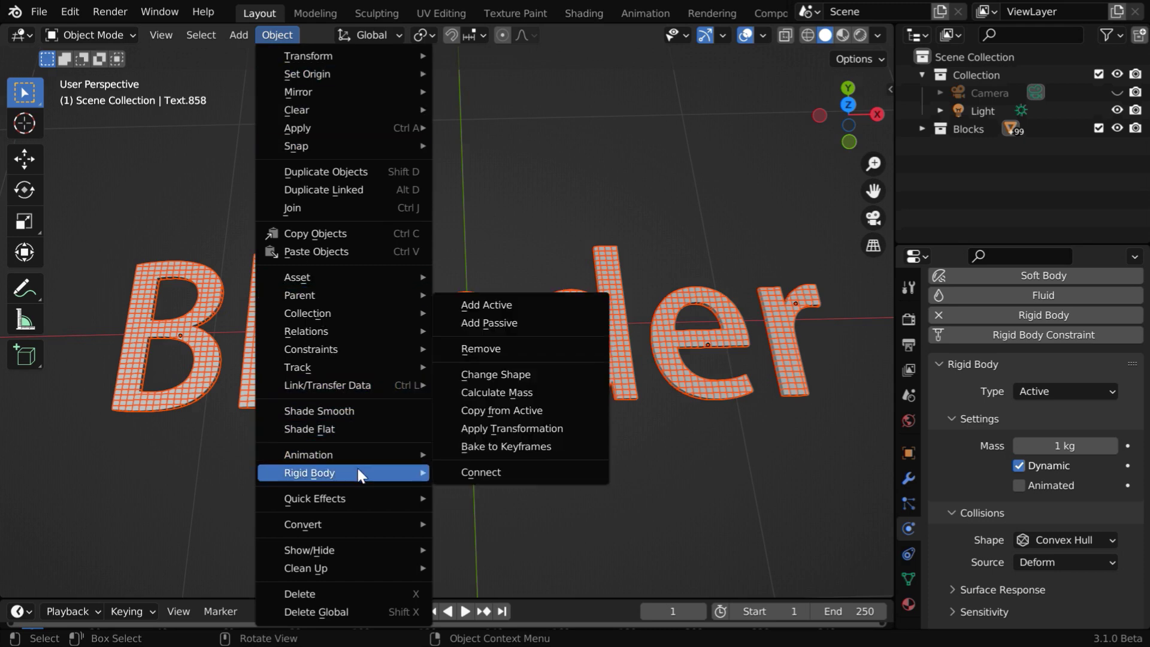
click(525, 411)
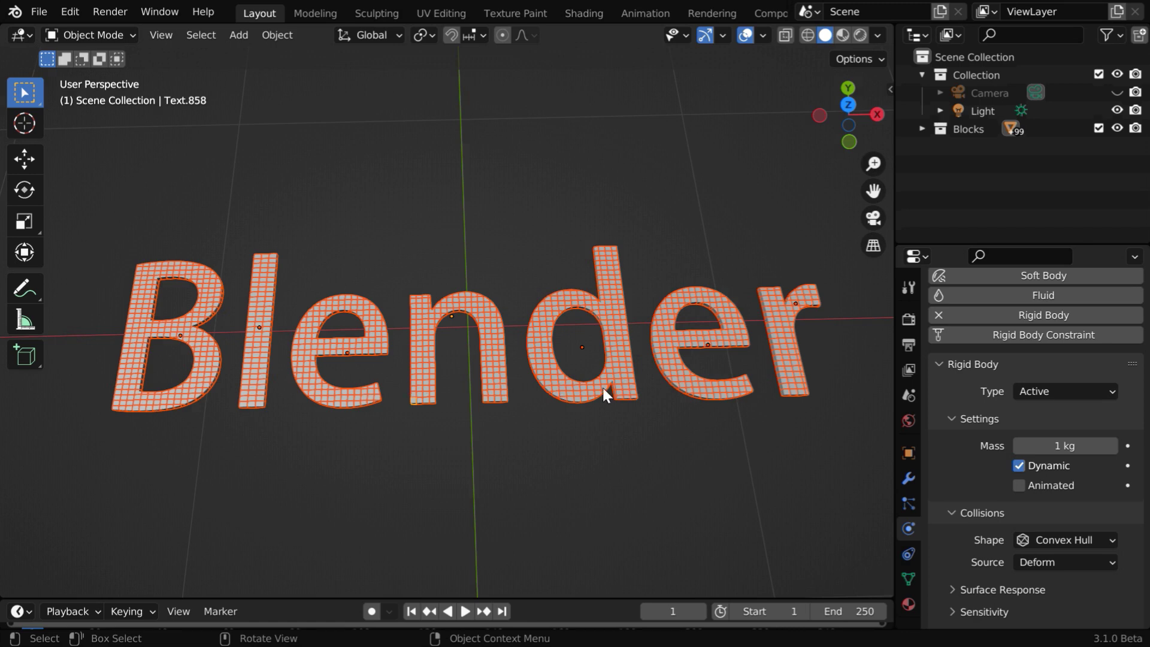
Set the scene's Gravity Z value to 0.02 m/s².
click(909, 396)
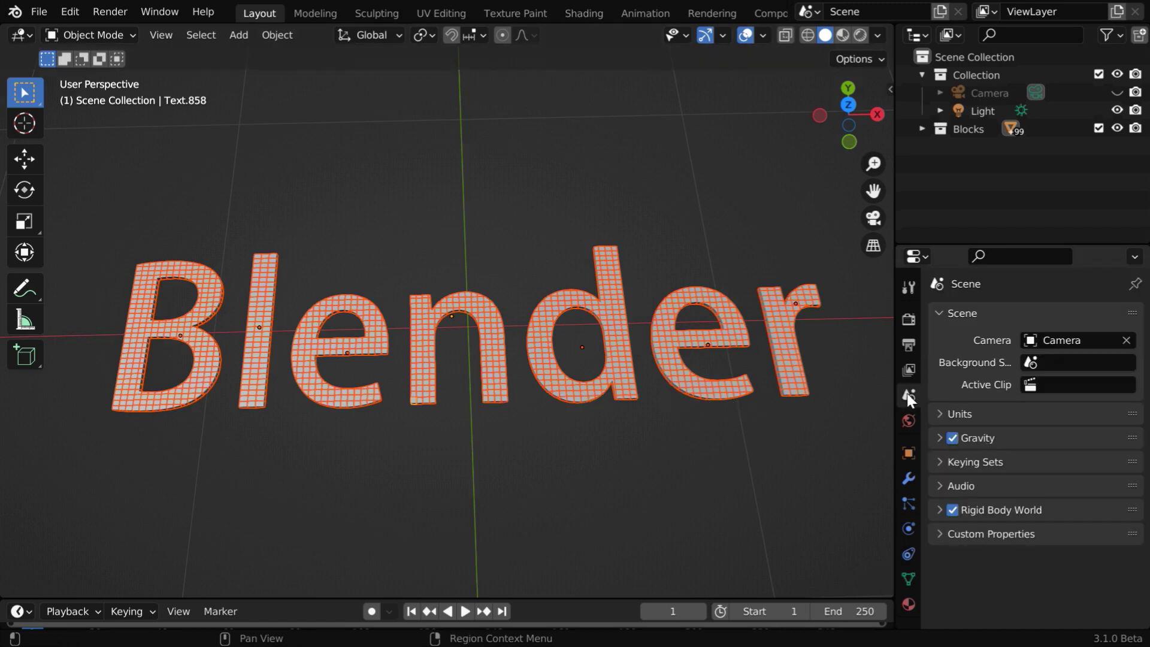
click(940, 436)
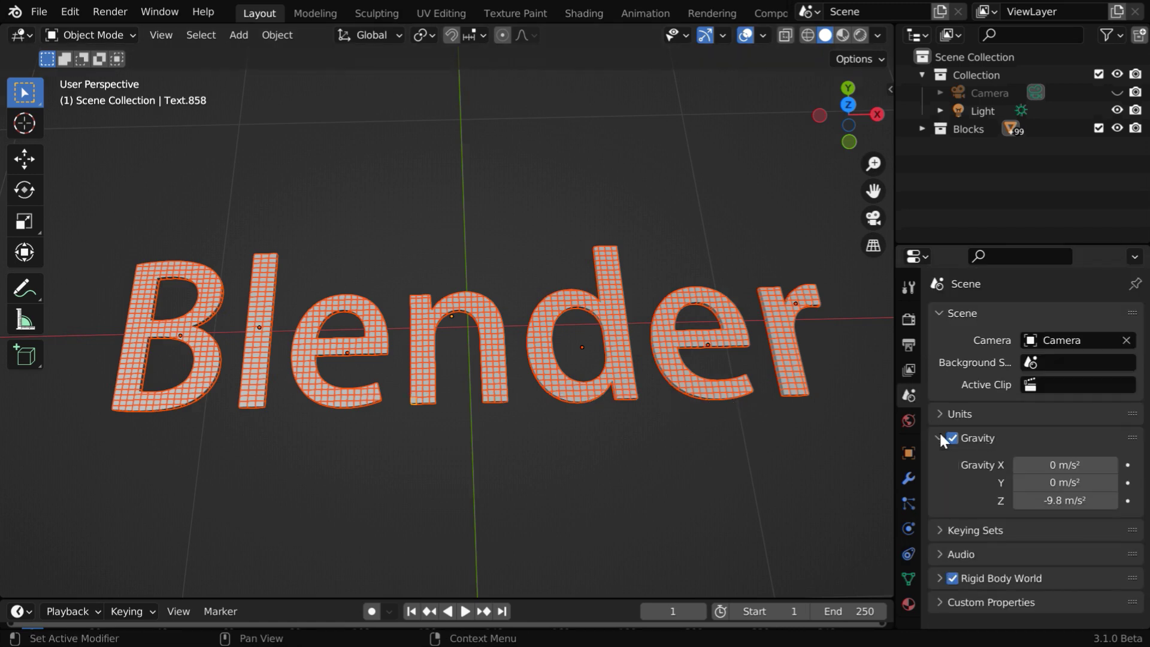
click(1075, 509)
key(BackSpace)
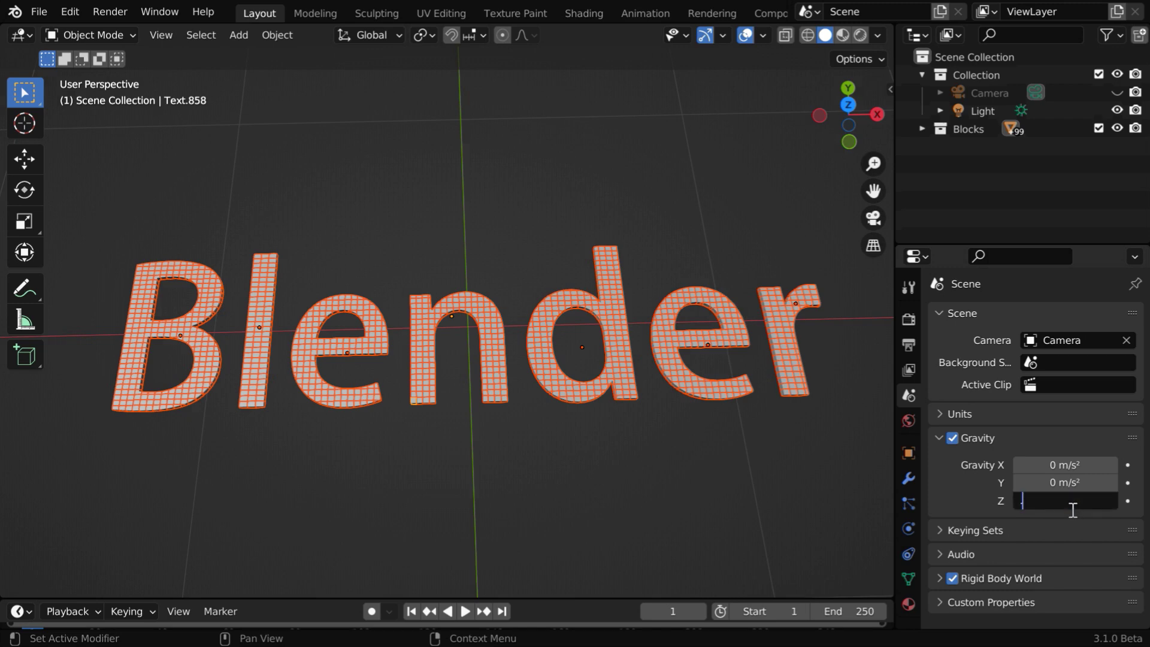
text(.02)
key(Return)
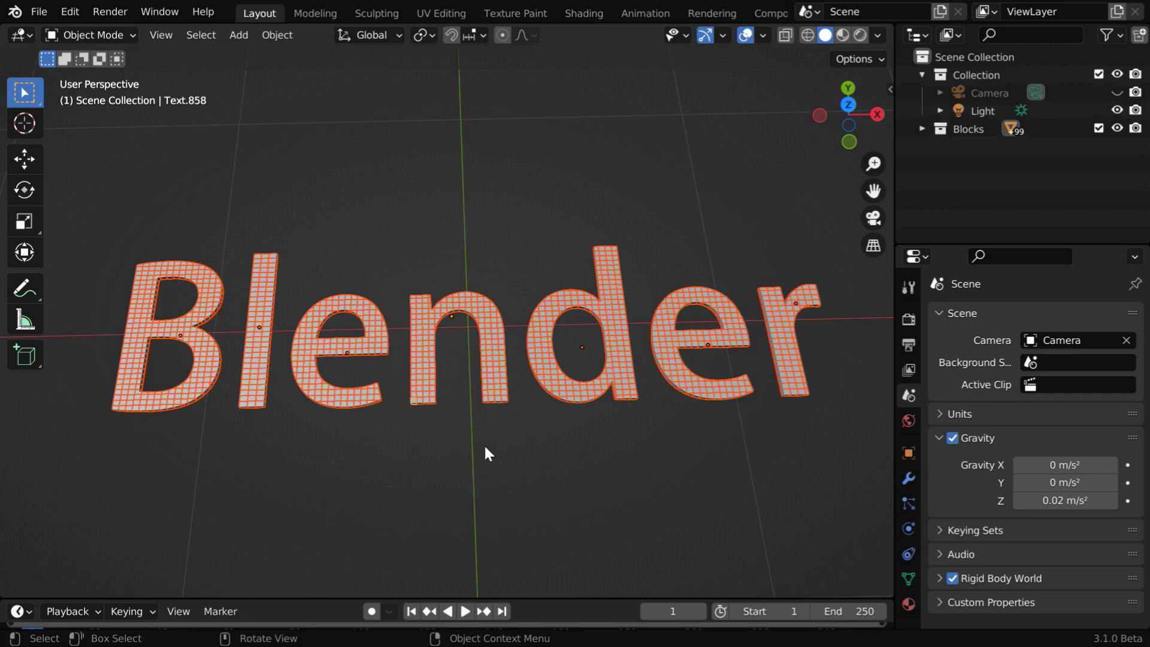
Deselect all the letter blocks and tilt the view so the text sits lower.
middle_drag(537, 455, 554, 396)
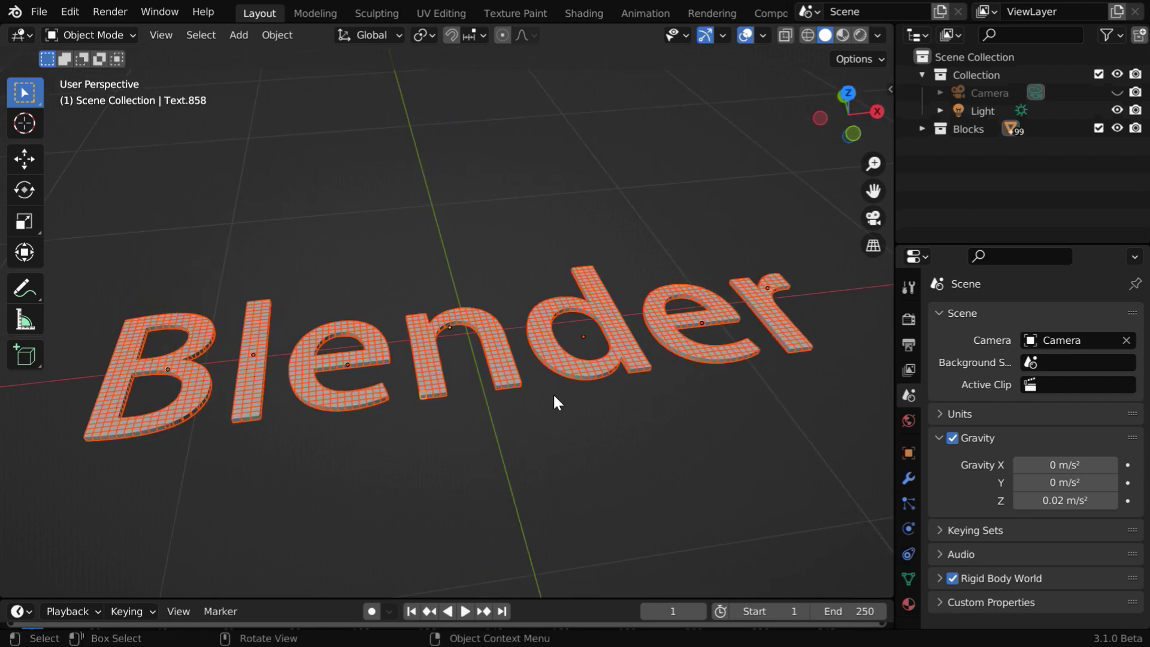
click(537, 426)
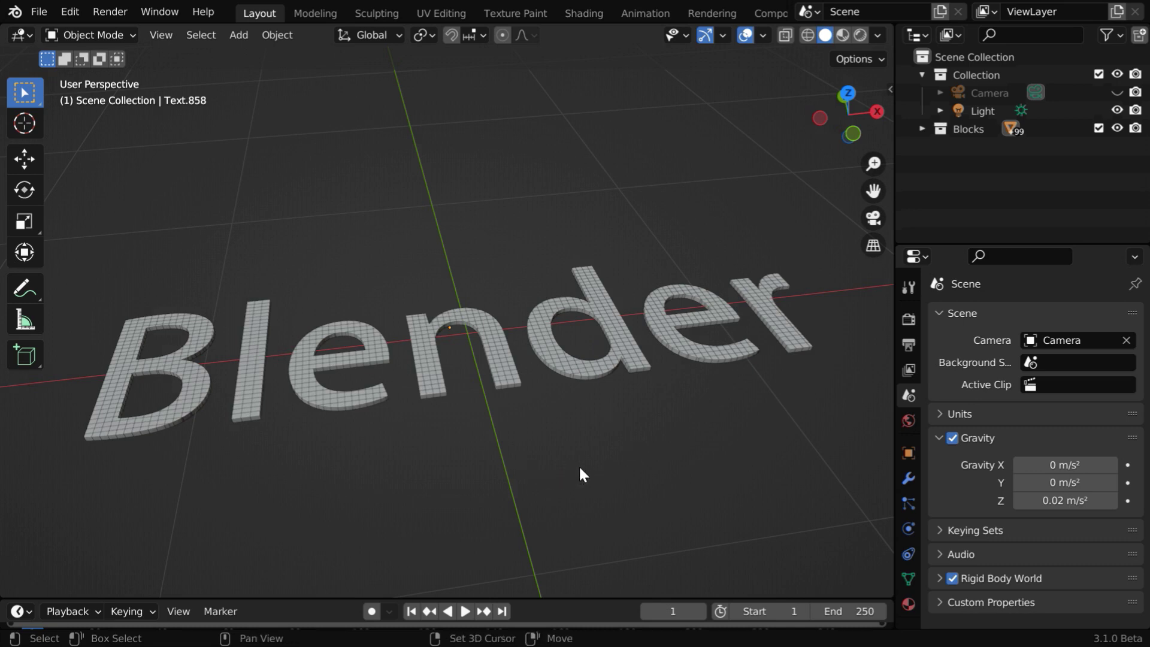
middle_drag(579, 465, 534, 495)
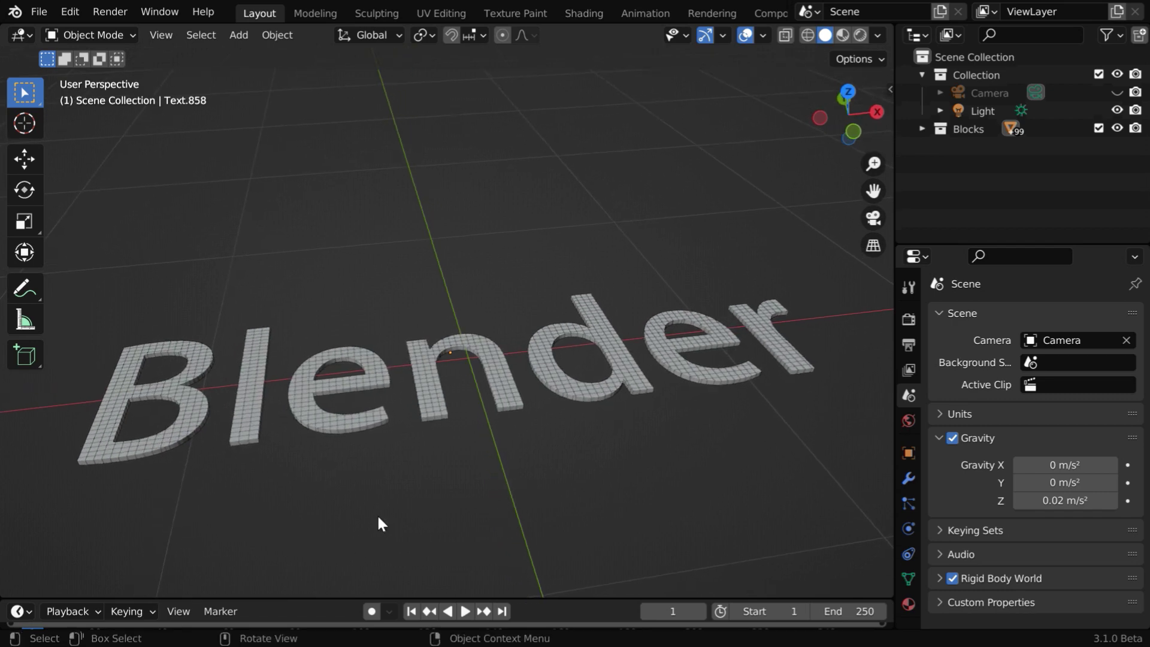
Show Text.858's Active 1 kg Convex Hull rigid body settings in the Physics tab.
click(906, 529)
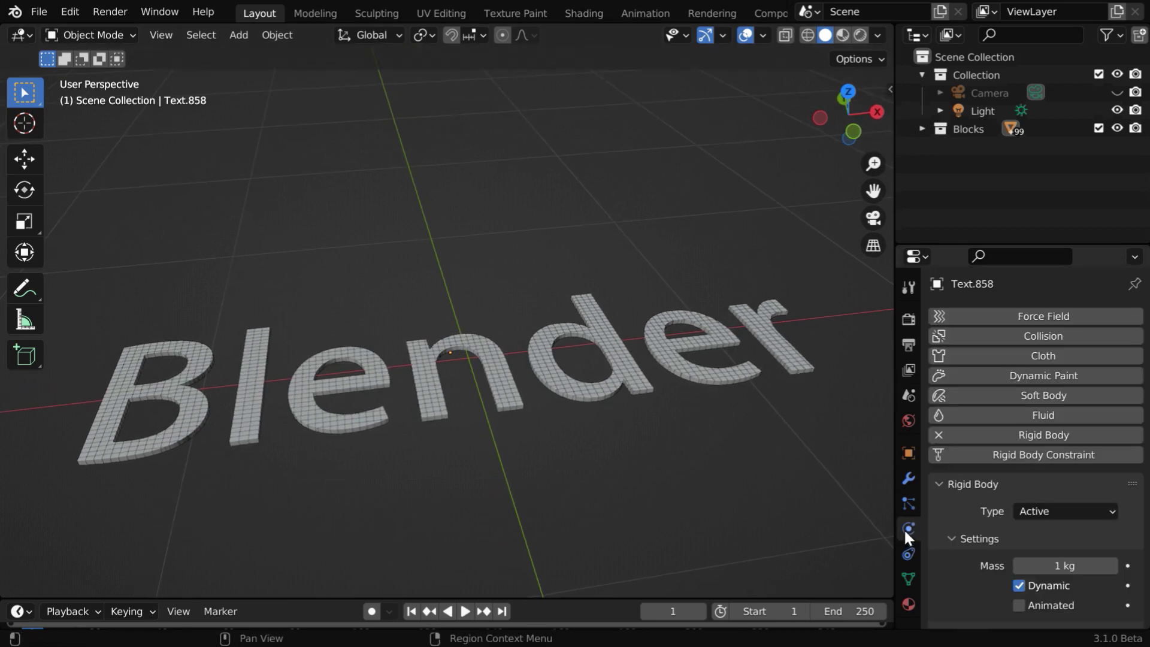
scroll(1097, 528, down, 3)
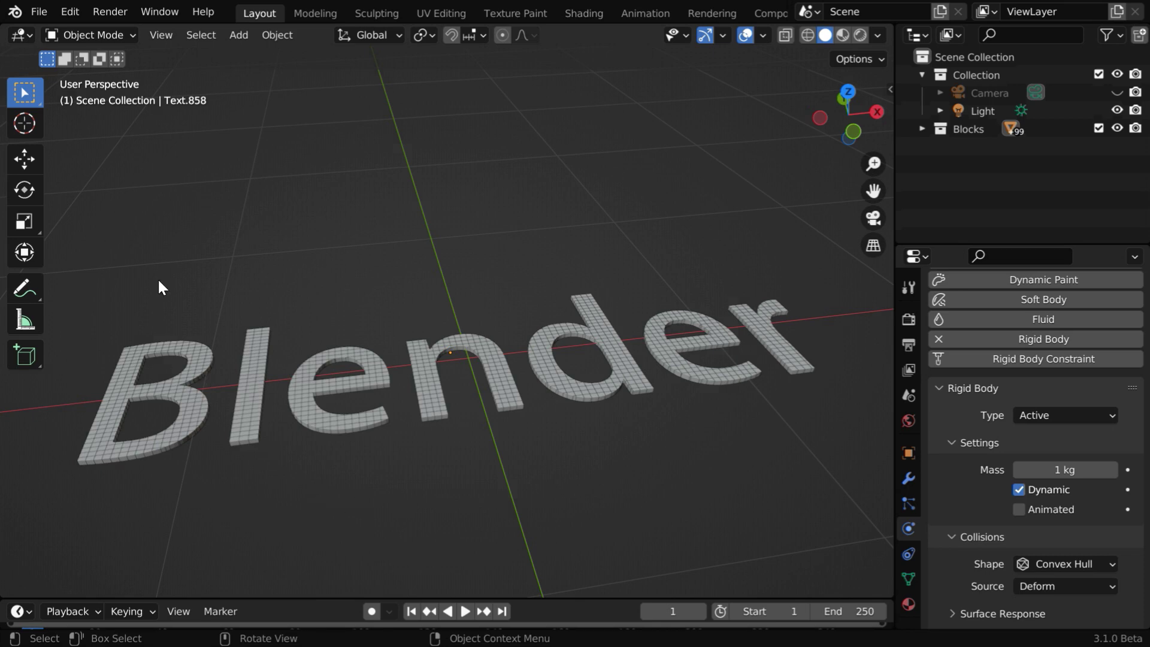
Turn the viewport into a Text Editor, replace the old text with a new one, and paste the script.
click(22, 34)
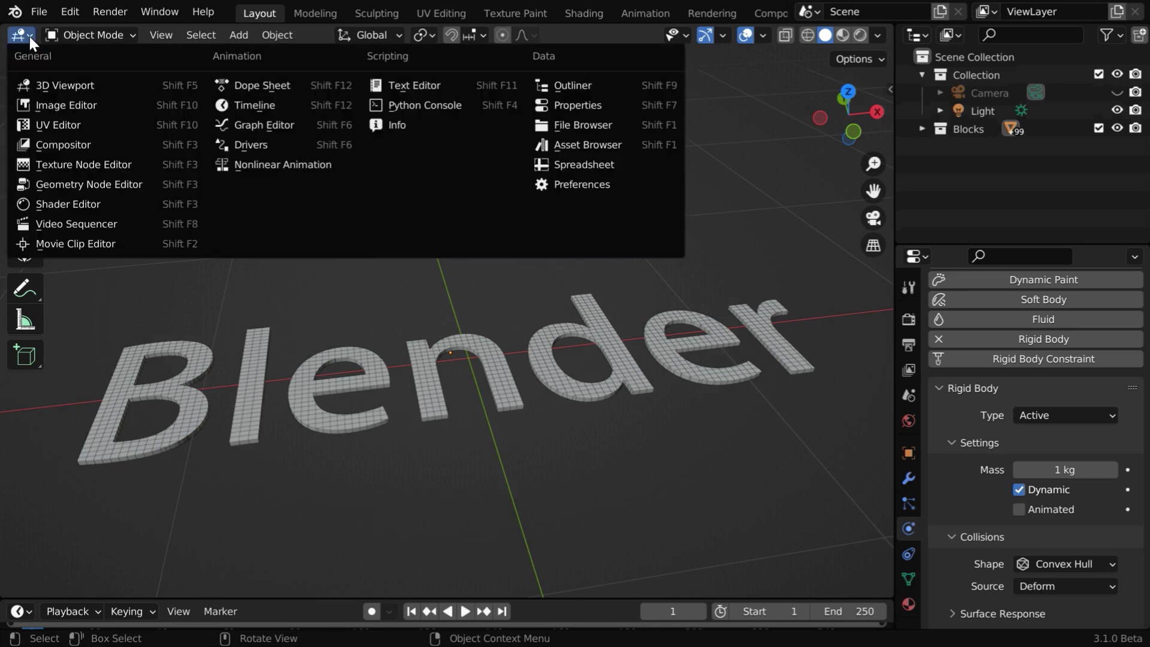
click(404, 81)
click(519, 36)
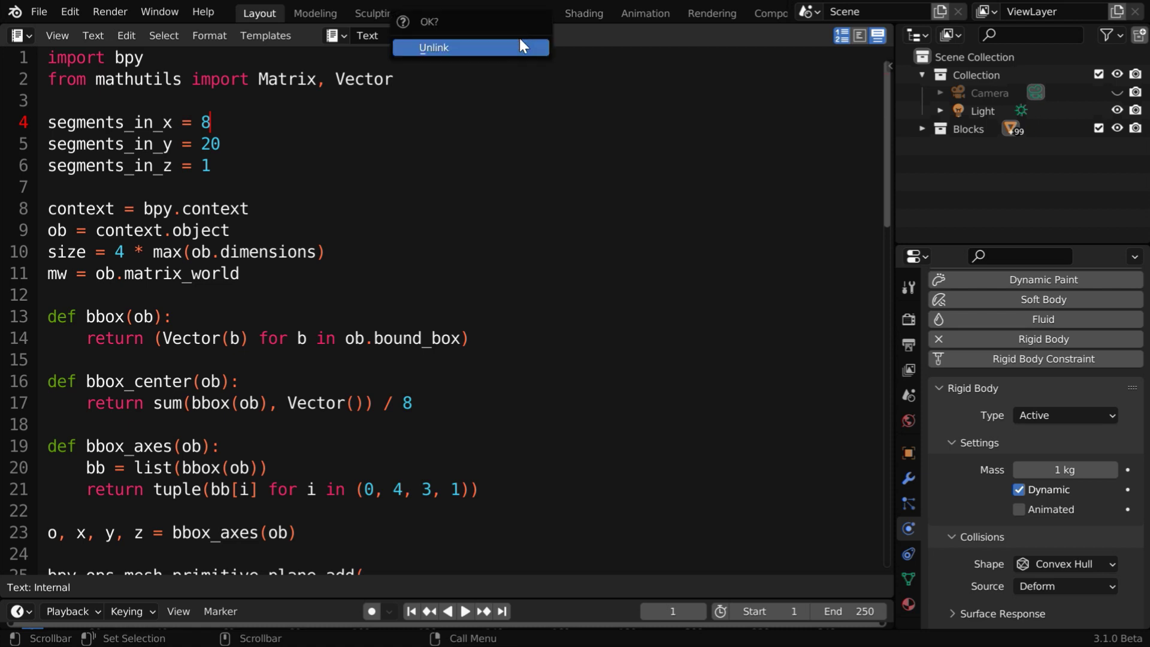
click(511, 45)
click(423, 36)
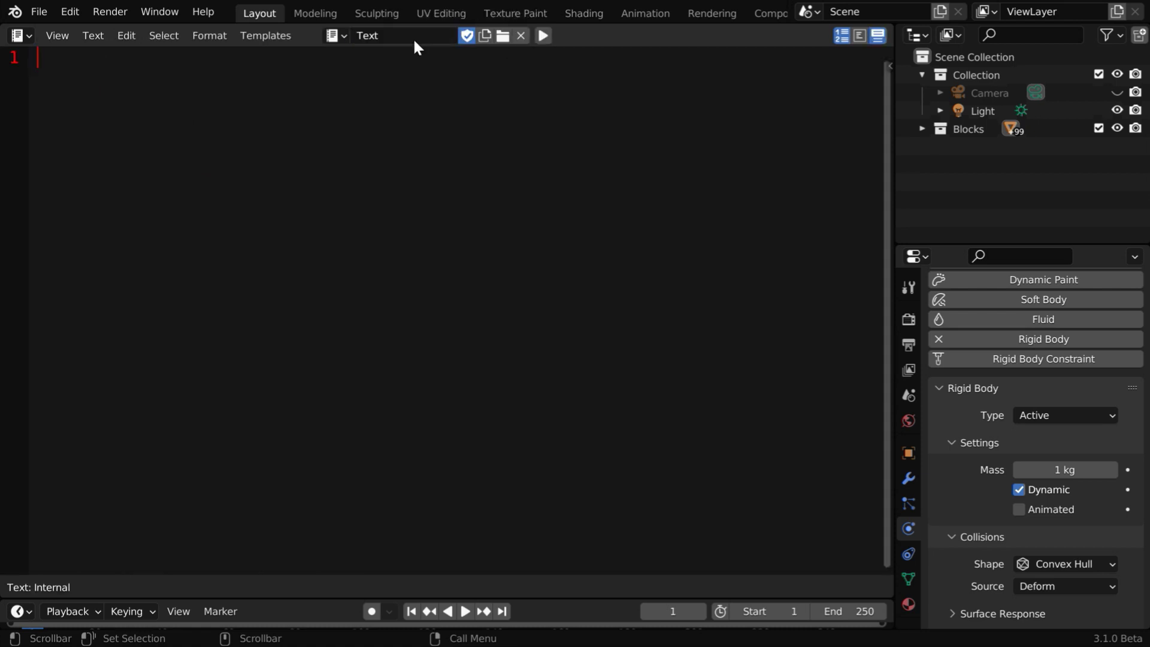
click(127, 36)
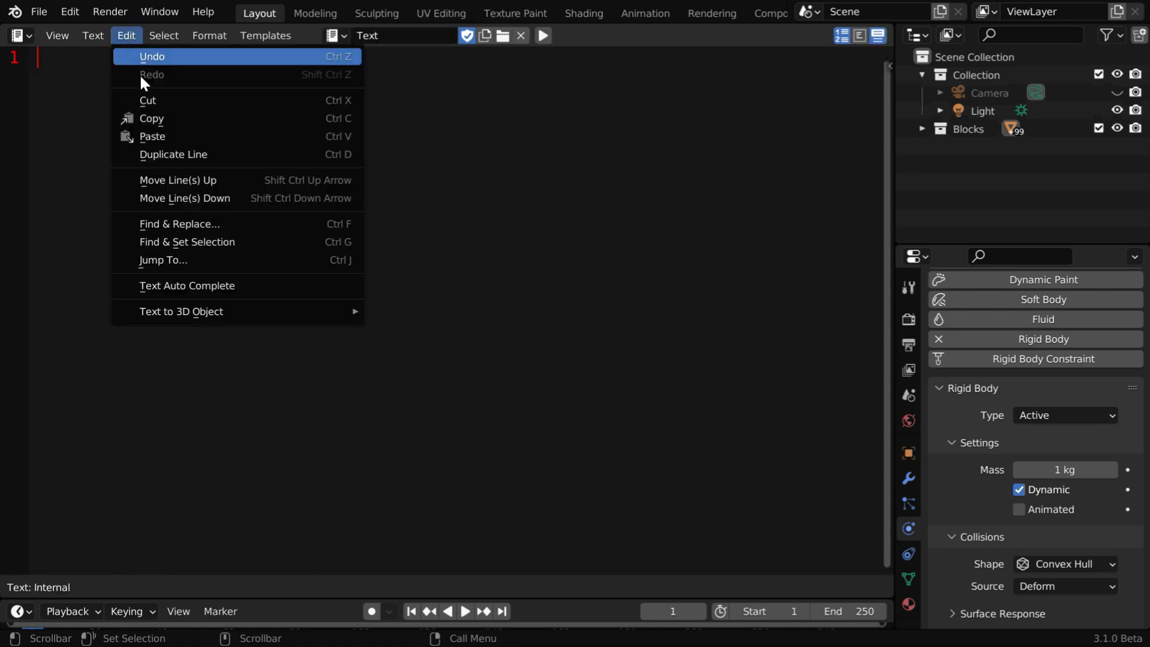
click(160, 135)
scroll(586, 448, up, 6)
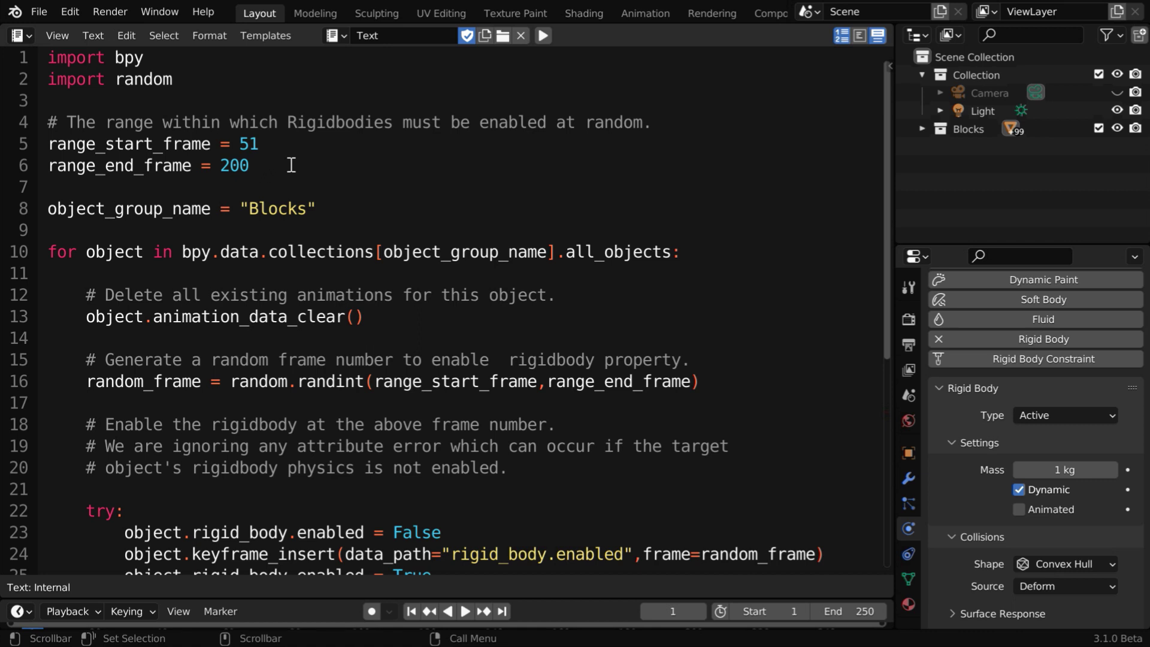
Run the random-activation script for frames 51–200 and return the area to the 3D Viewport.
click(541, 38)
click(22, 36)
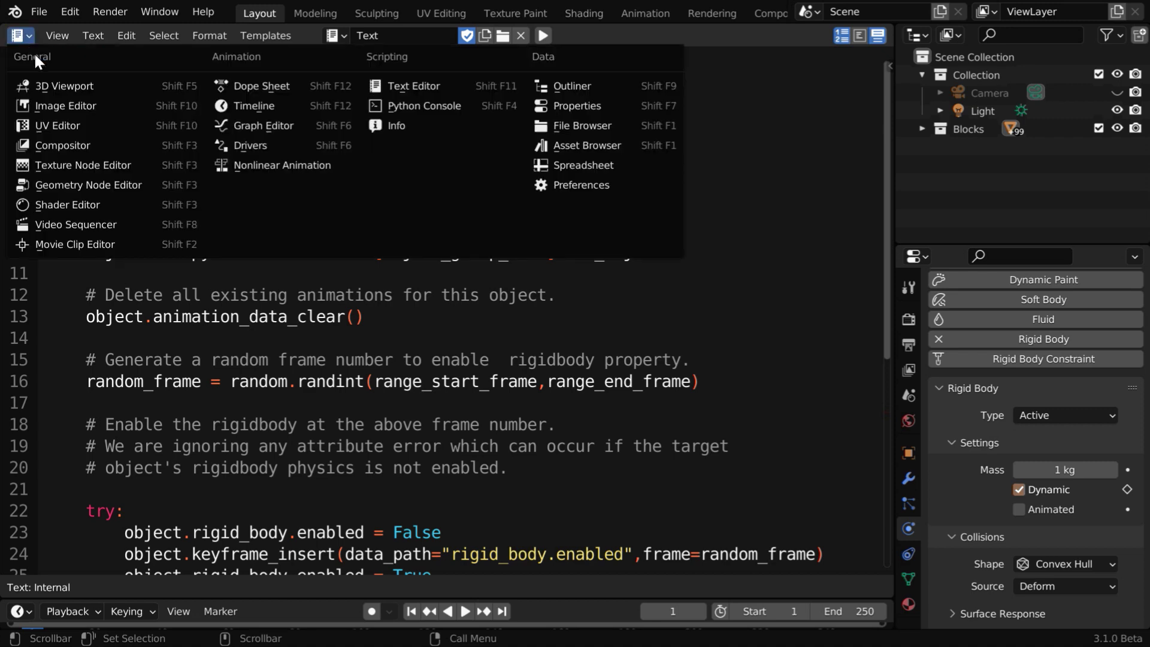
click(62, 88)
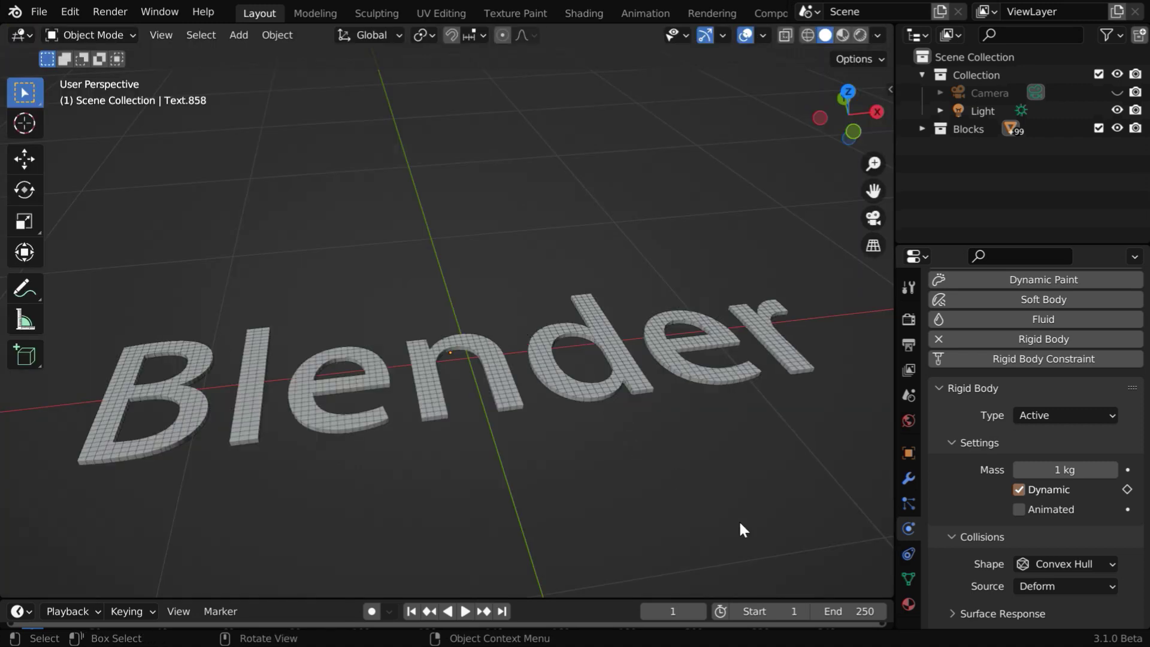
Set the animation end frame to 600.
click(860, 604)
text(6)
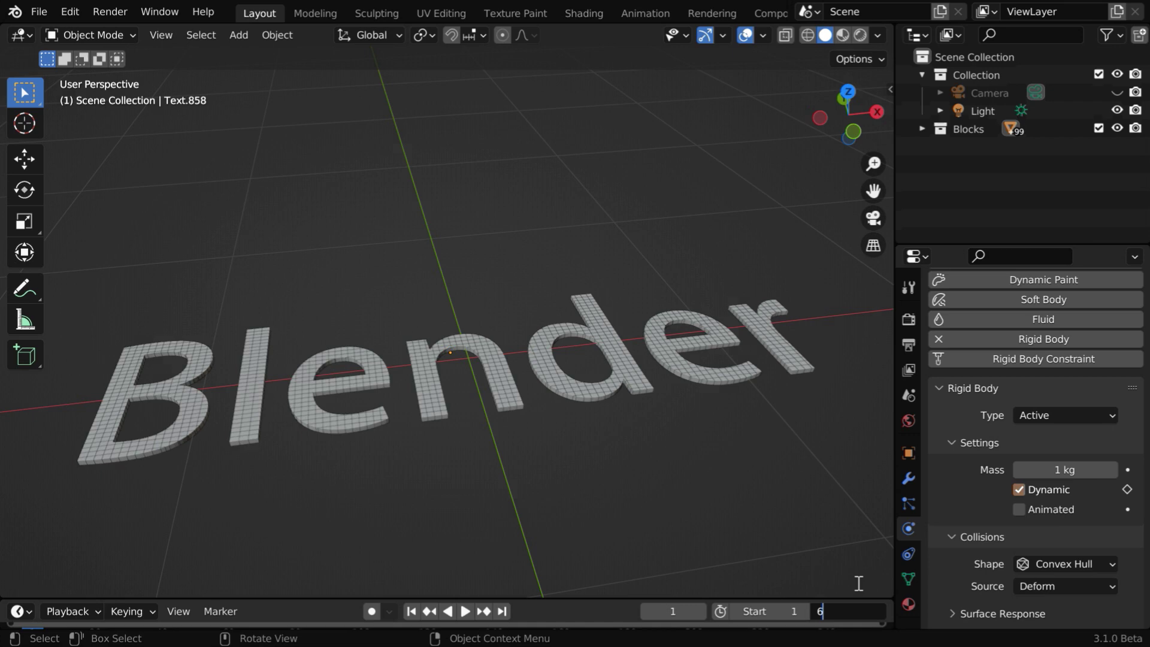
text(00)
key(Return)
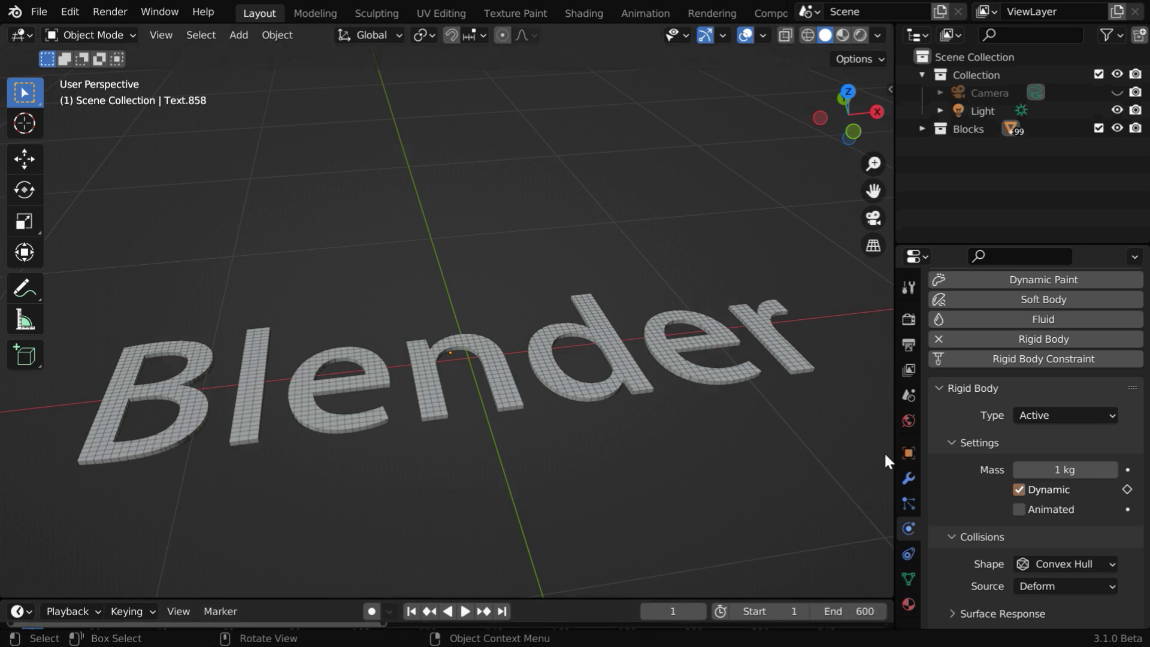
Set Rigid Body World substeps and solver iterations both to 2.
click(909, 395)
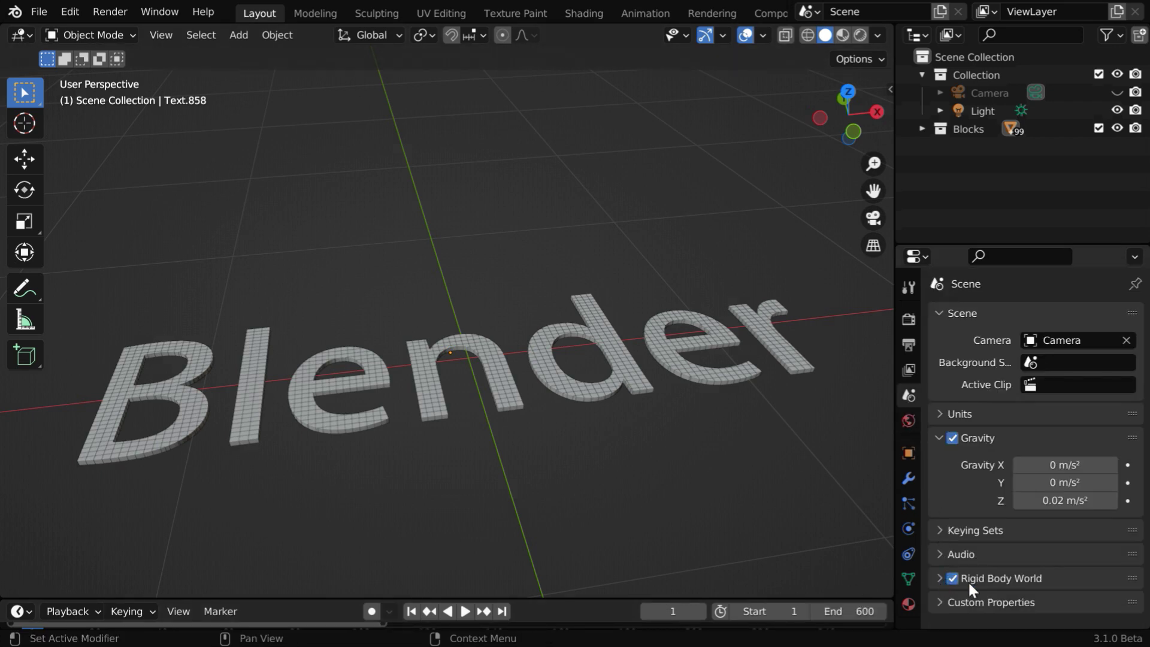
click(940, 579)
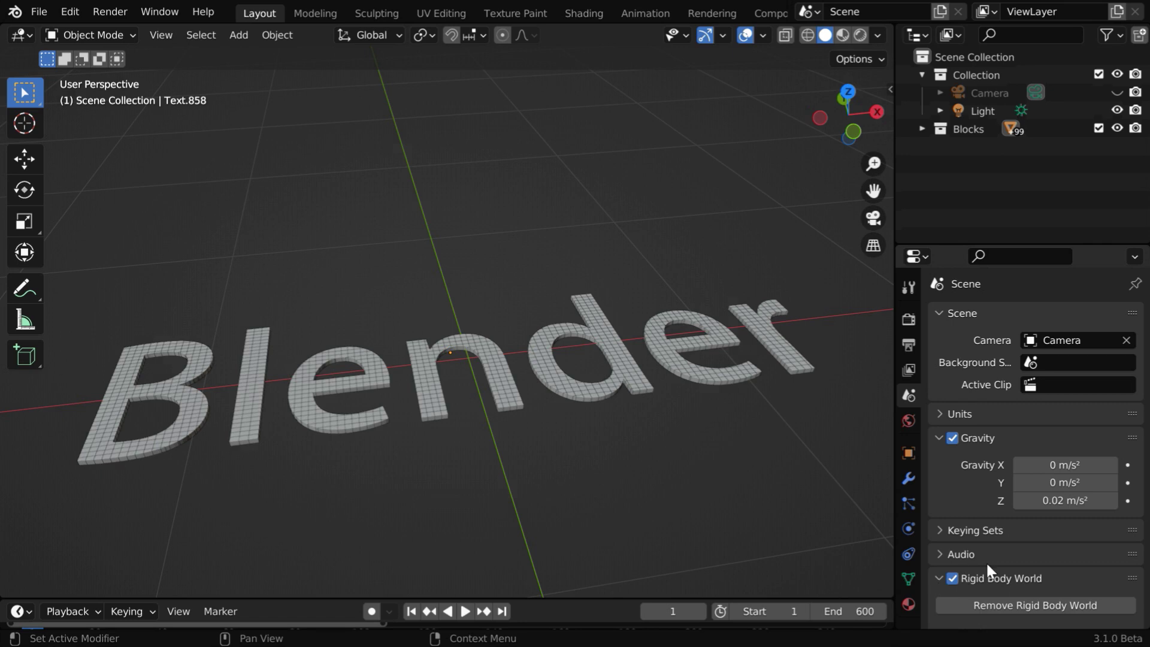
scroll(987, 563, down, 7)
click(959, 571)
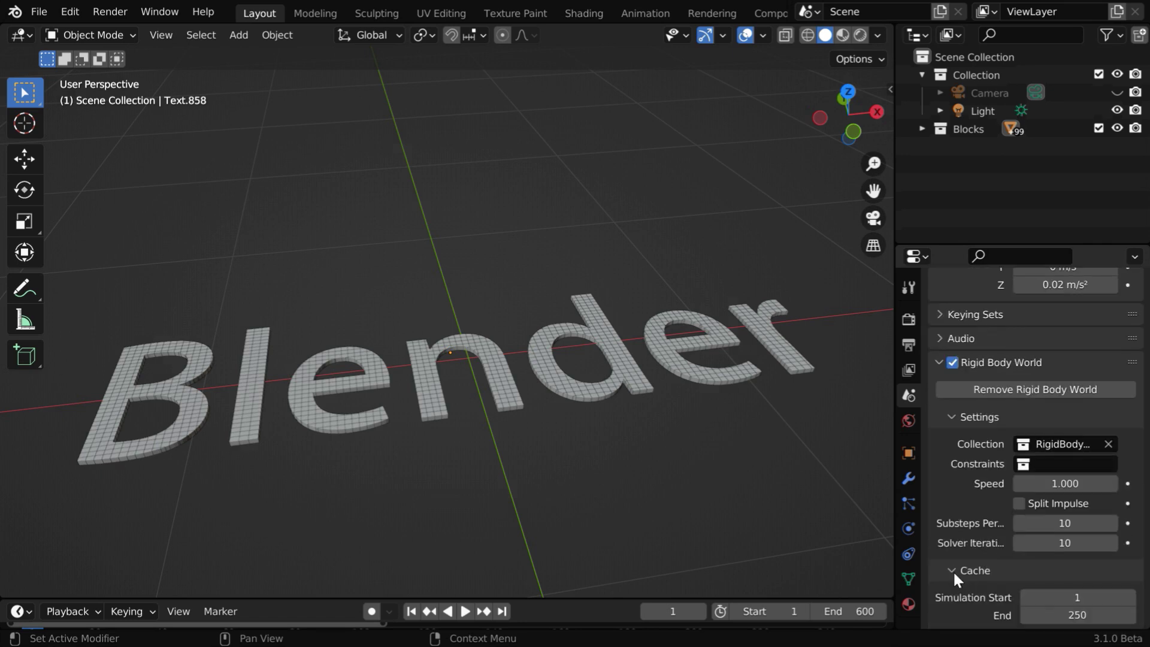
scroll(1015, 555, down, 6)
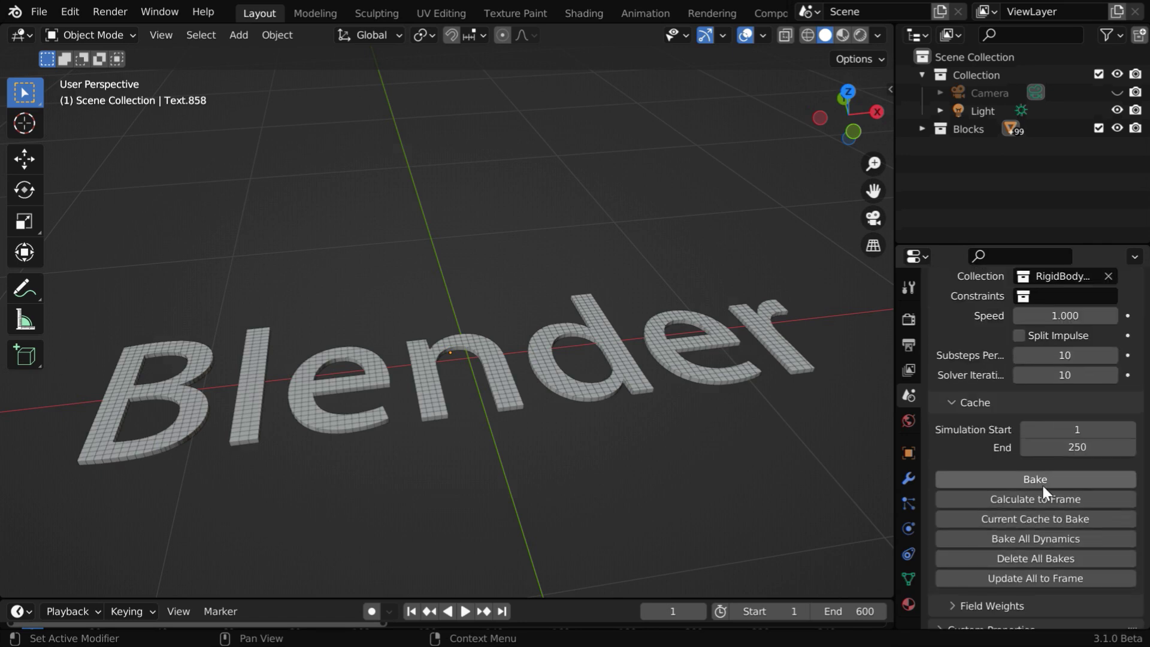
mouse_move(1073, 357)
mouse_down()
mouse_move(1073, 376)
mouse_move(1073, 358)
mouse_up()
text(2)
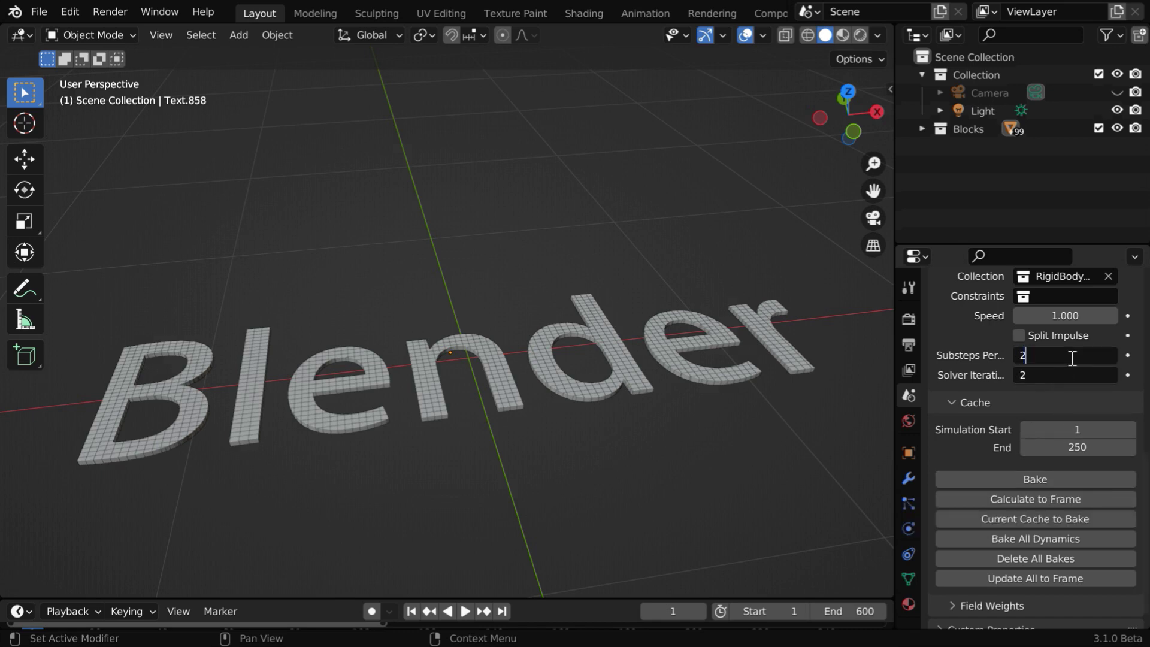
key(Return)
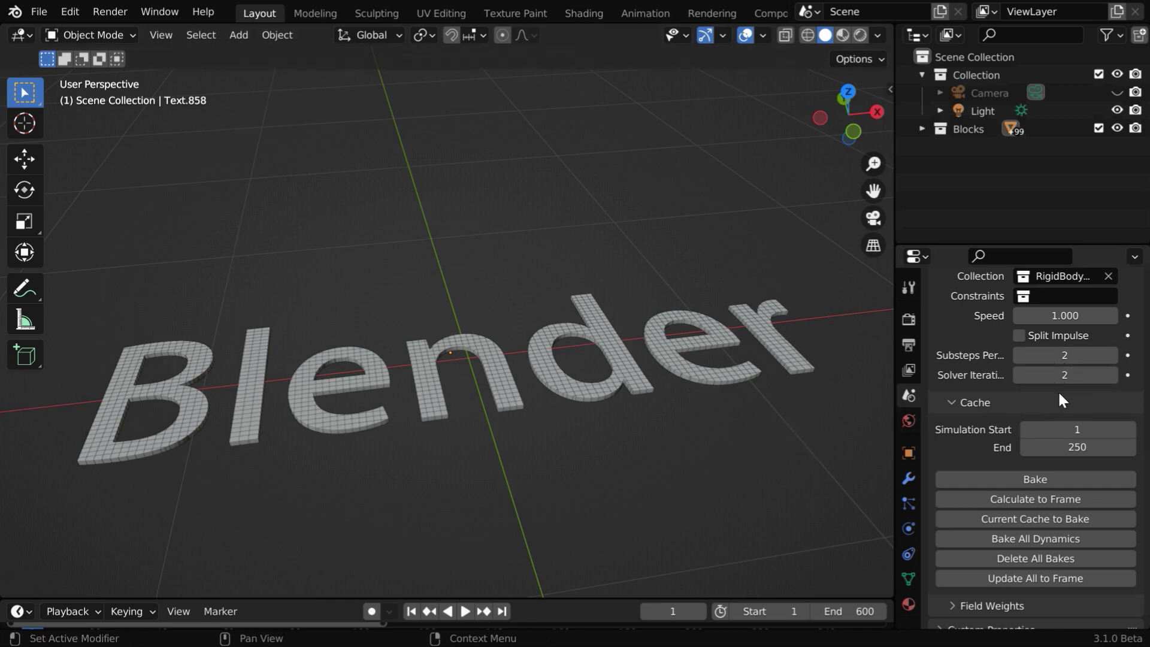
Set the simulation cache end to 600 and bake the rigid body simulation.
click(1078, 446)
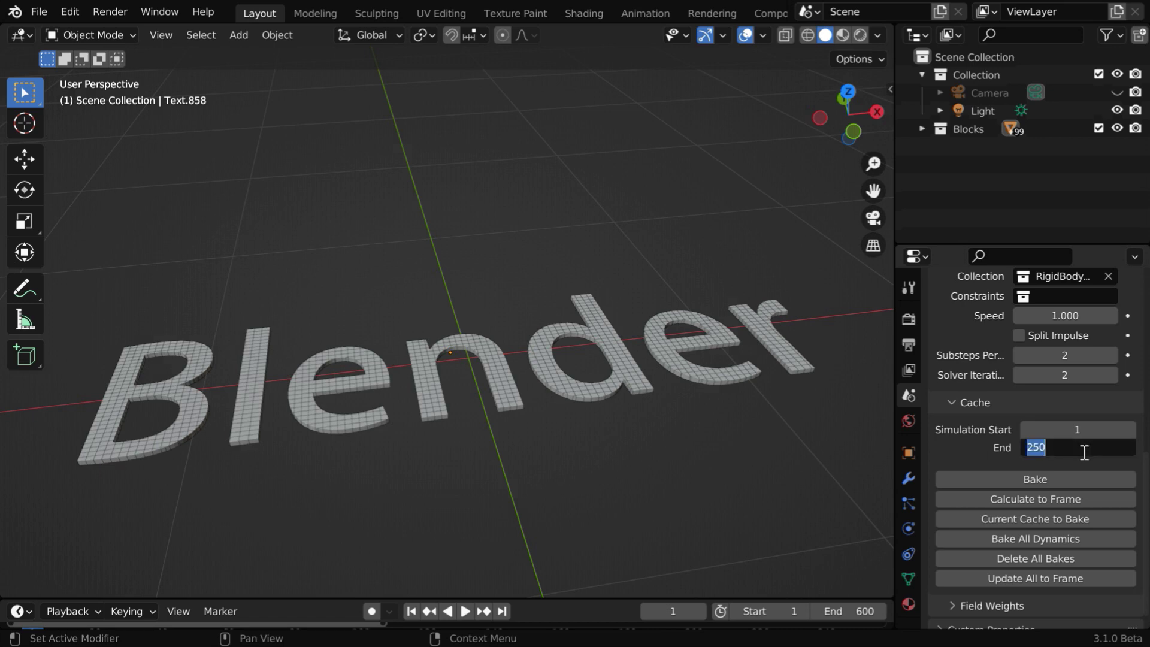
text(600)
key(Return)
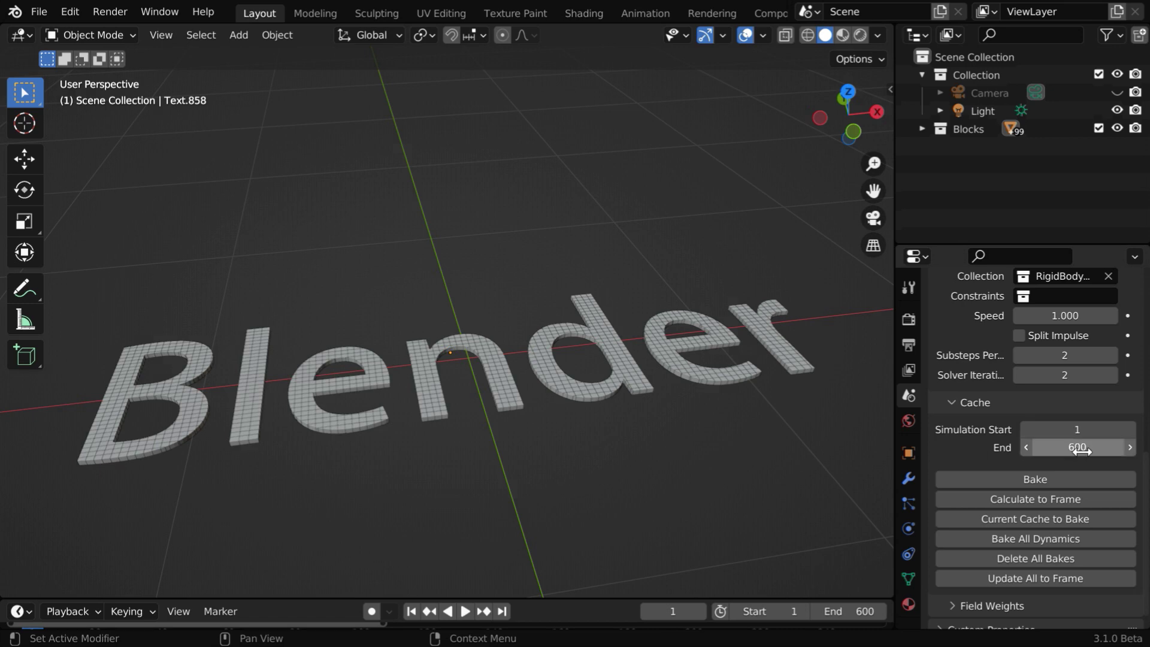
click(1051, 480)
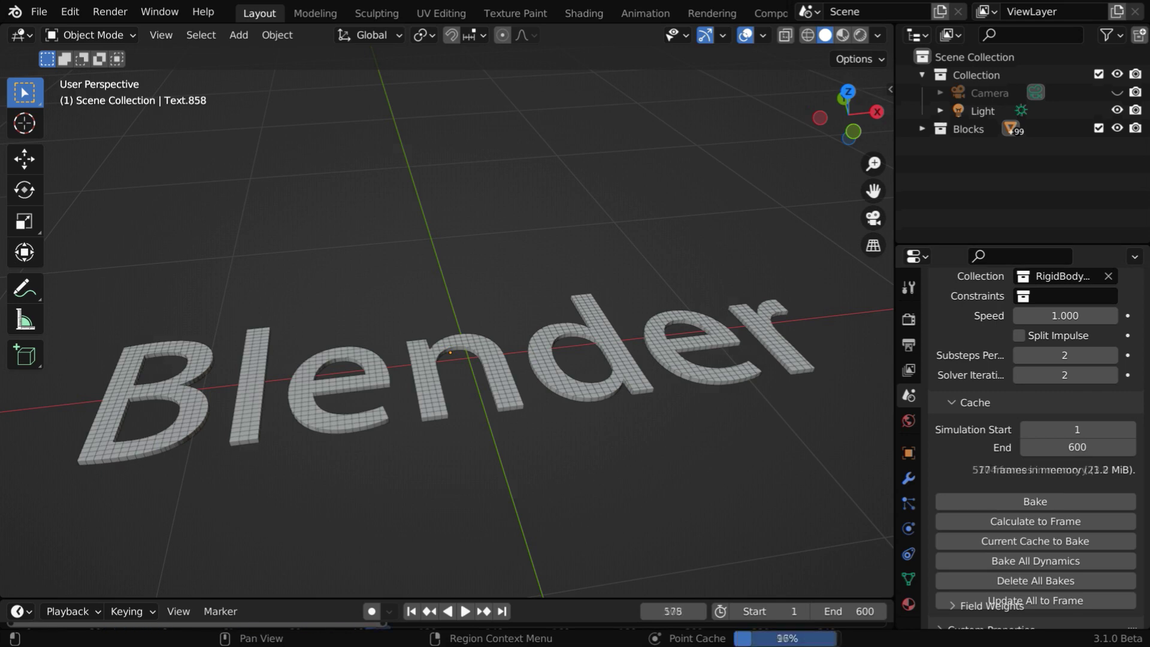
Play the baked simulation, stop it, and jump back to frame 1.
click(465, 611)
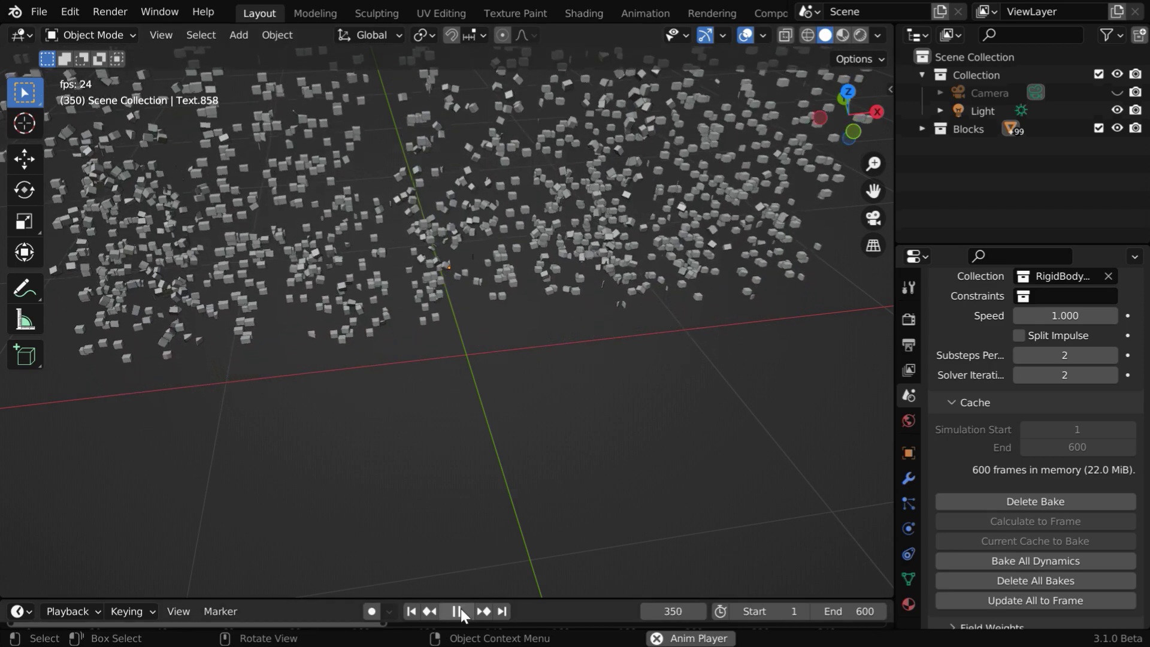
click(456, 611)
click(411, 611)
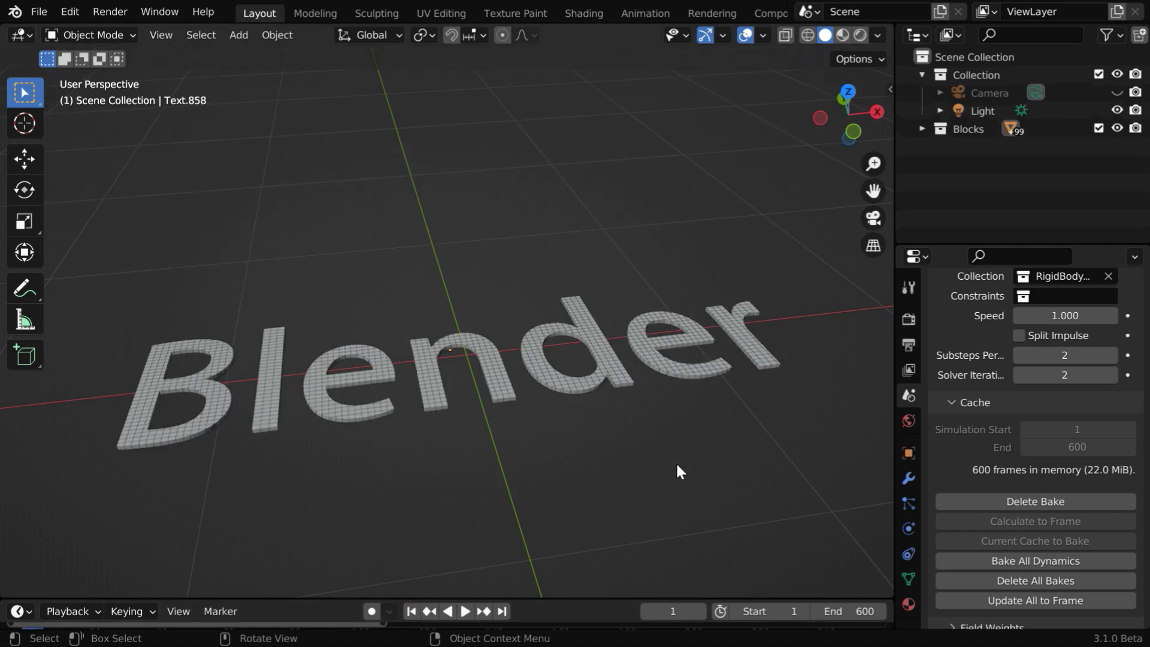
Select all letter blocks and set each one's origin to its own geometry.
middle_drag(677, 465, 664, 470)
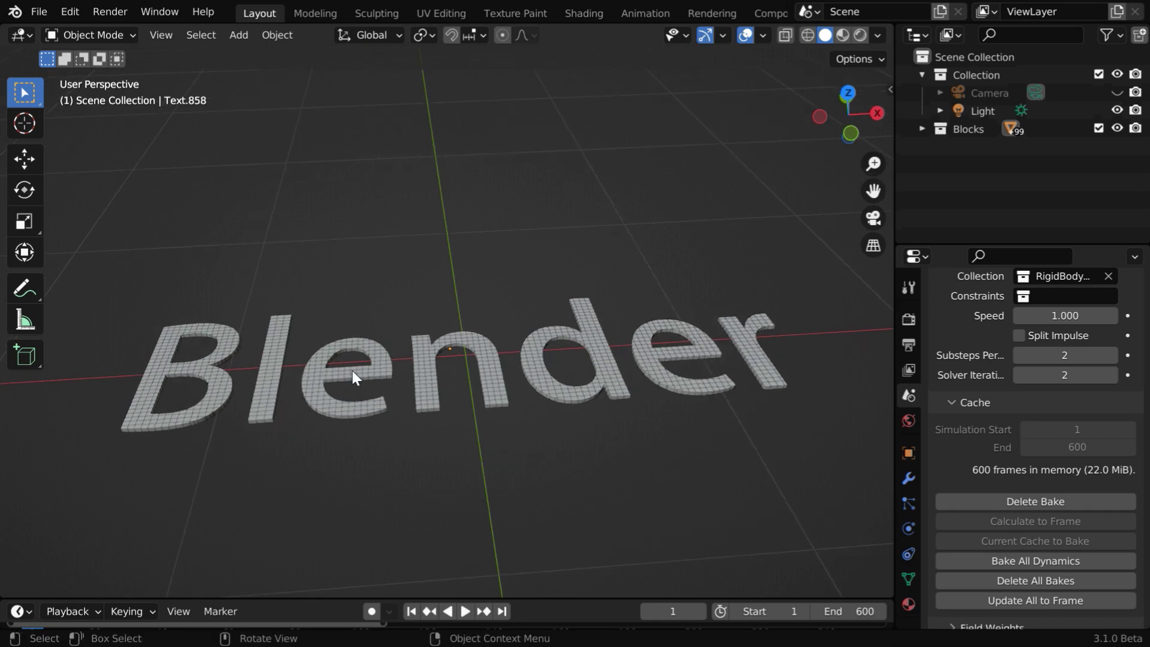
drag(91, 276, 817, 448)
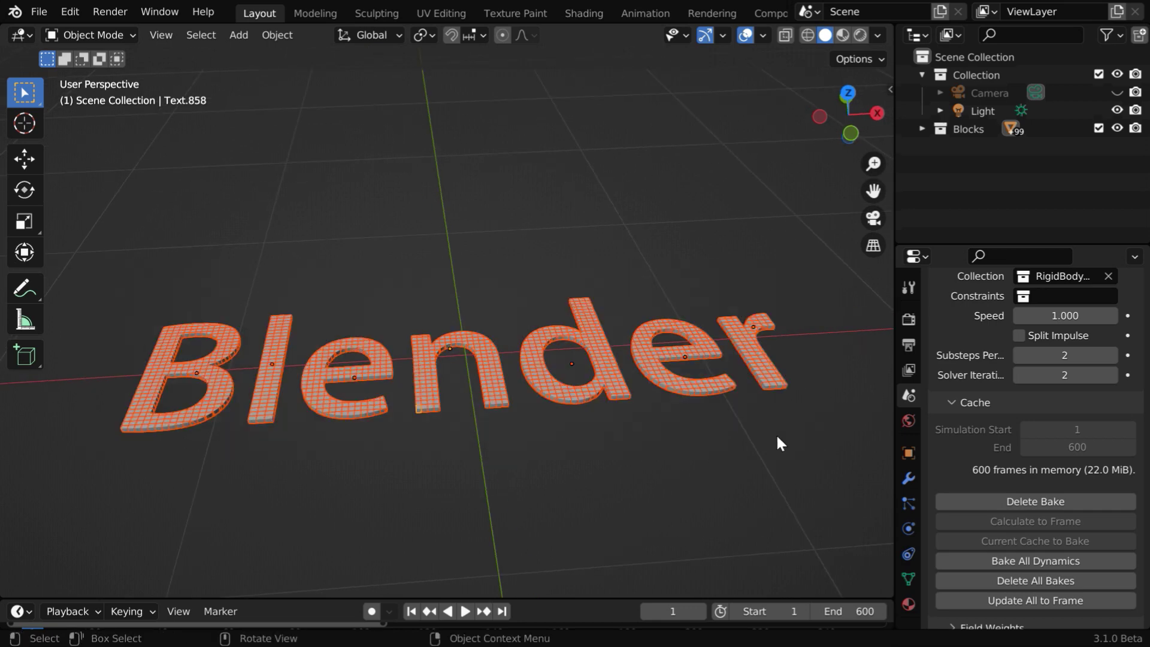
click(279, 37)
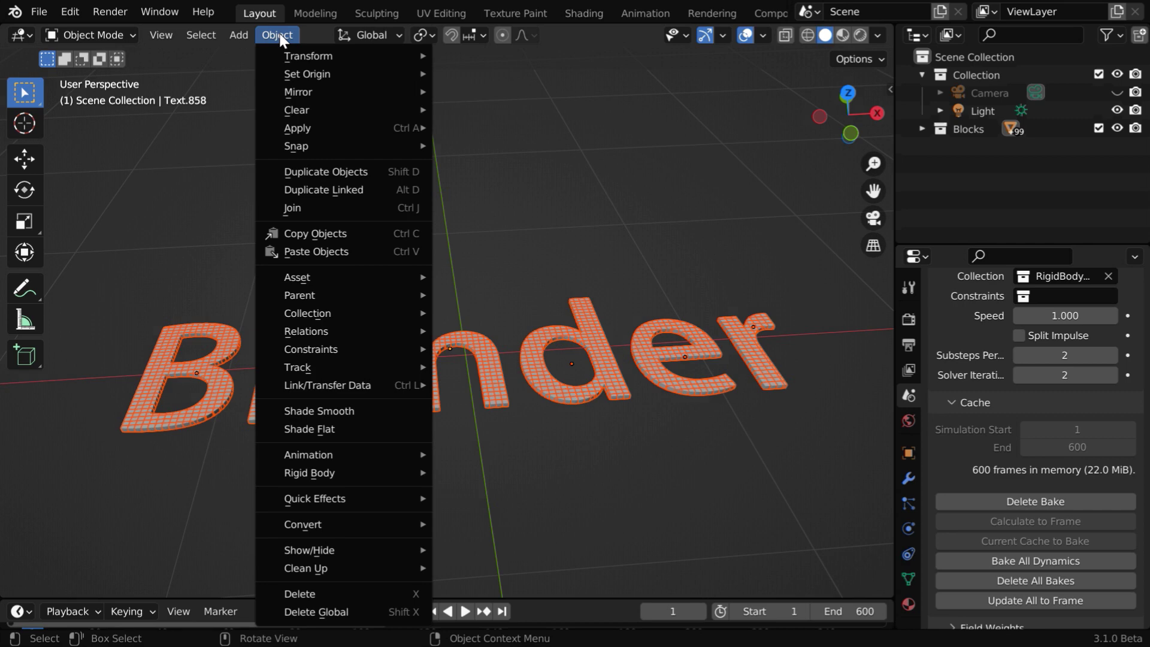
mouse_move(301, 72)
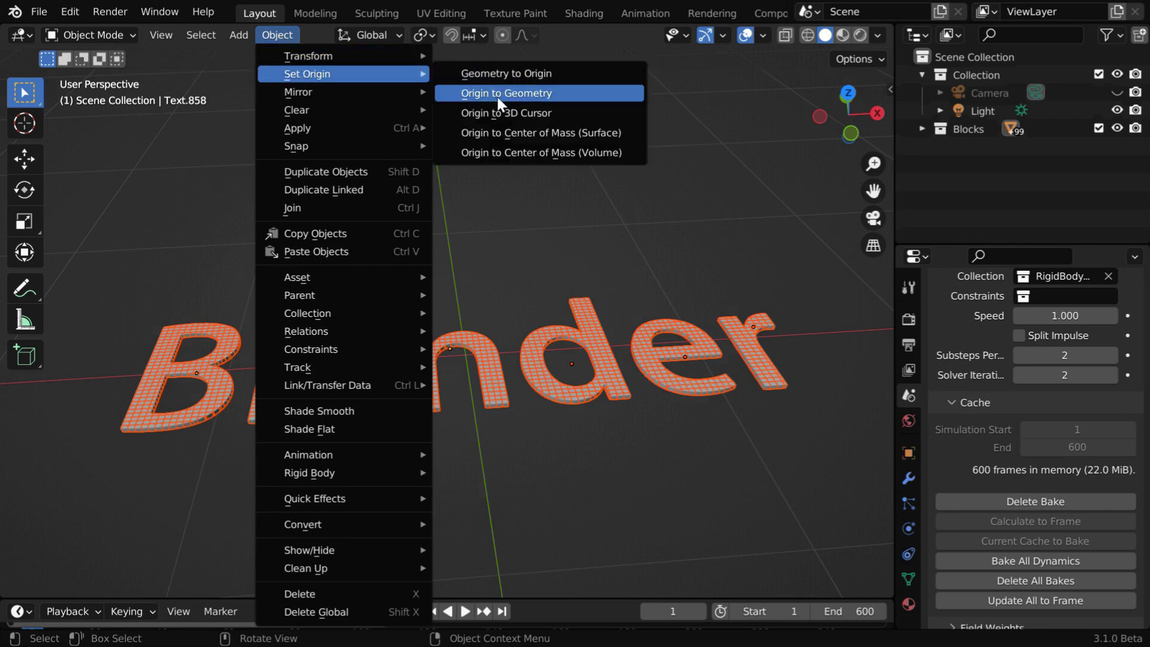
click(529, 94)
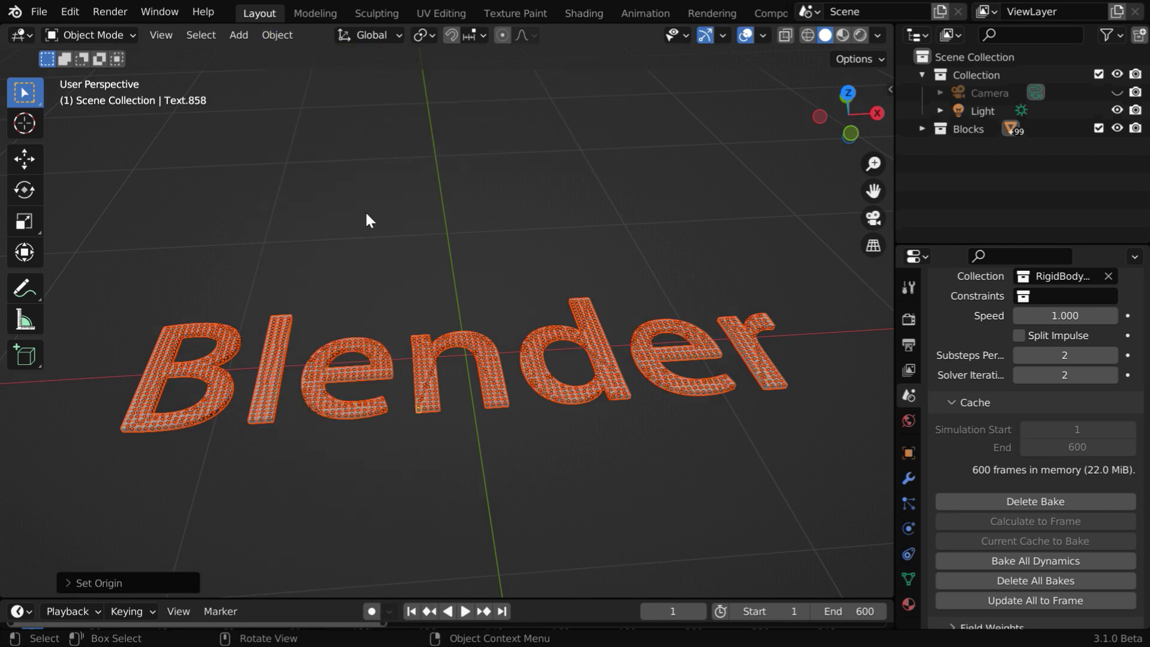
click(239, 37)
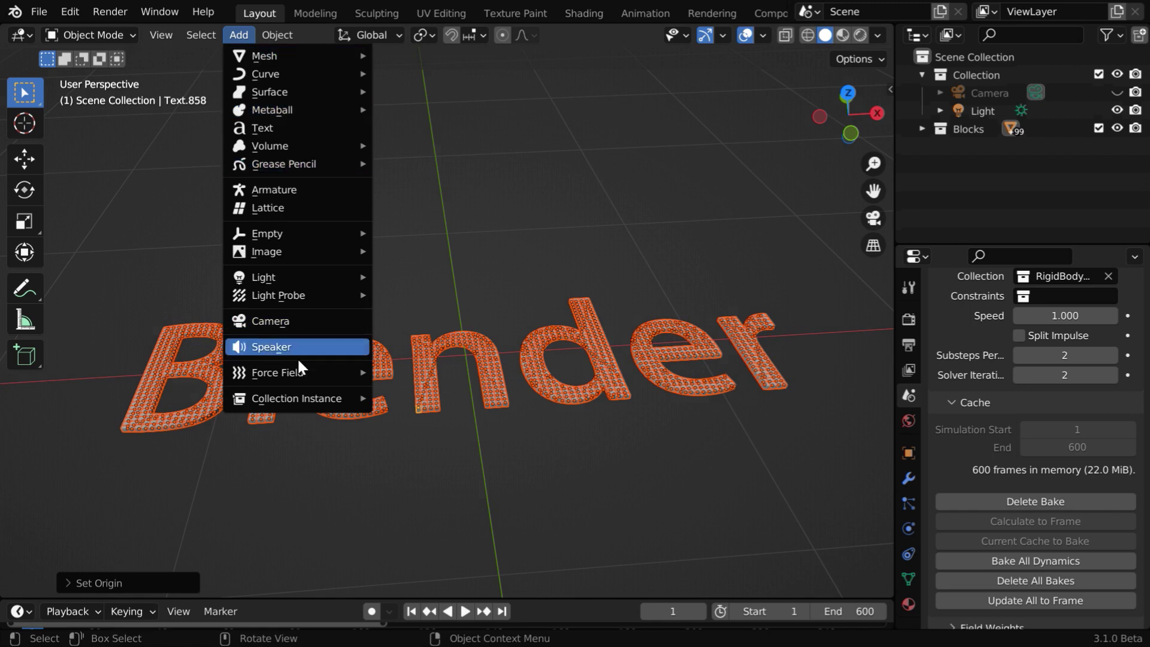
Add a Vortex force field and set its shape to Point.
mouse_move(314, 369)
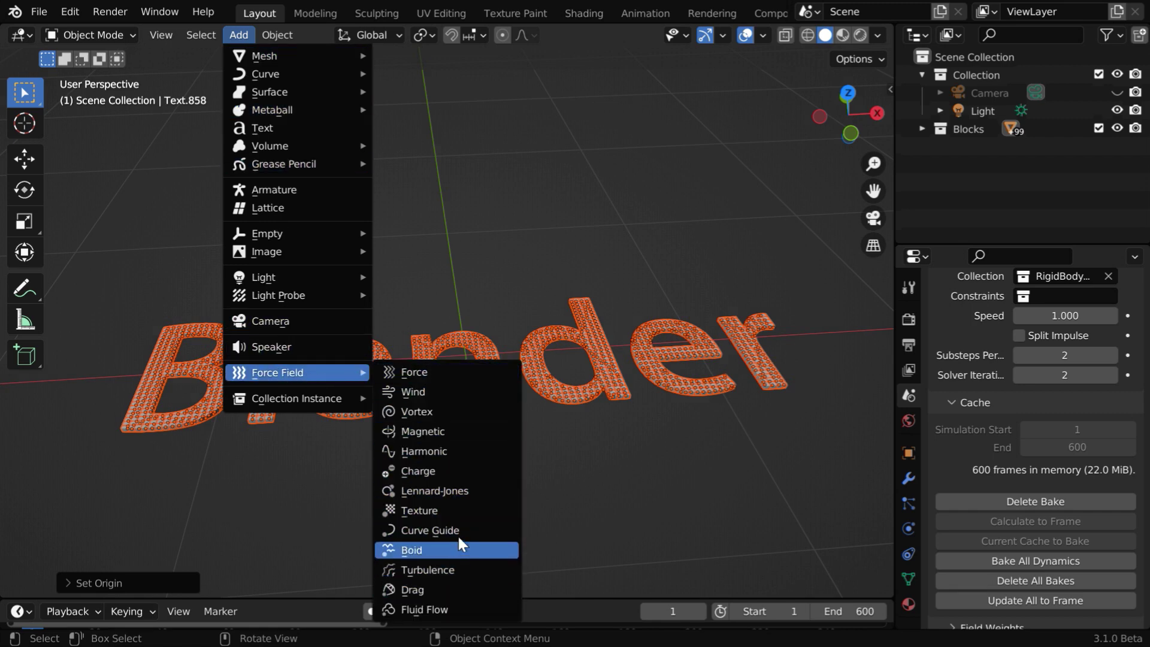
click(425, 413)
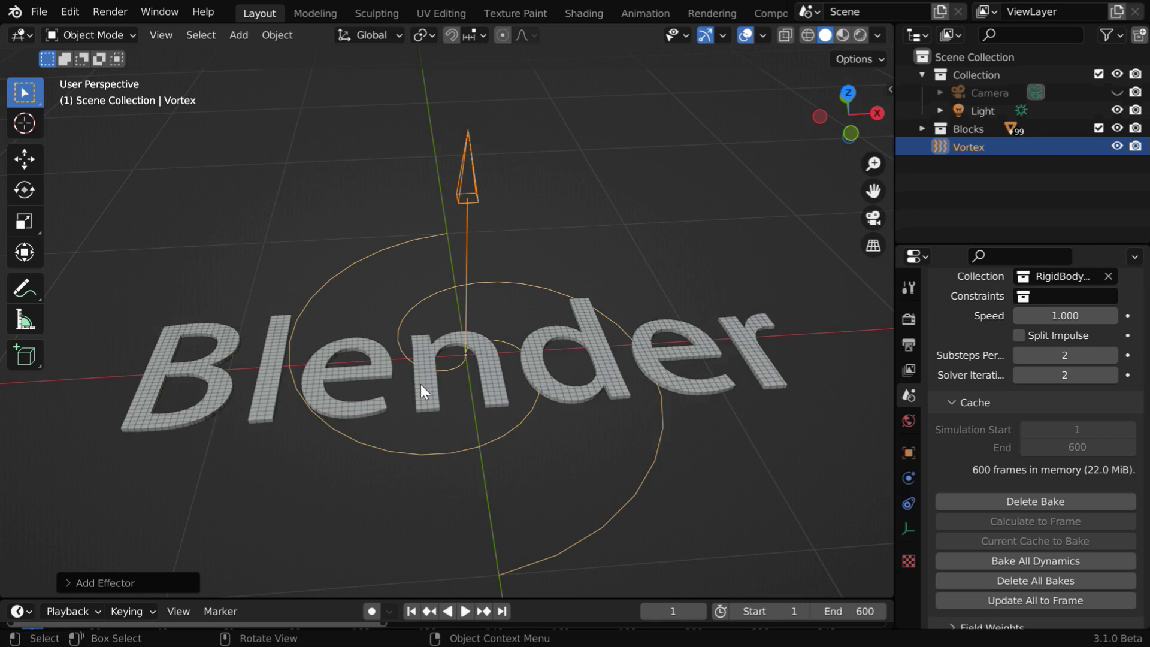
click(907, 478)
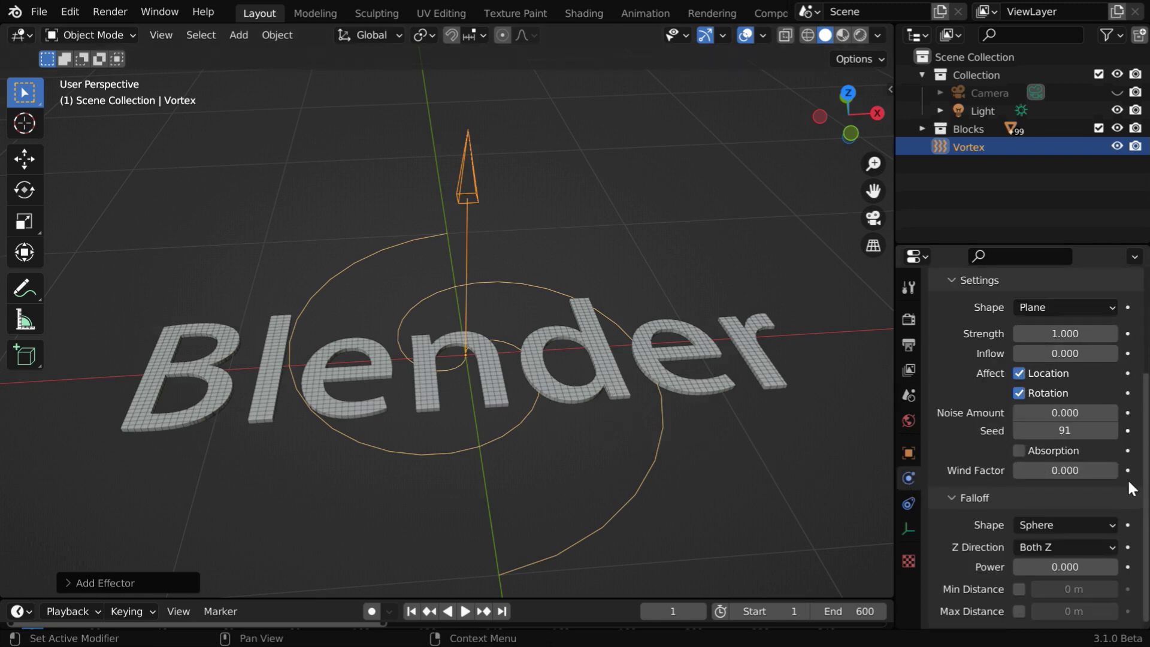
click(1032, 305)
click(1043, 327)
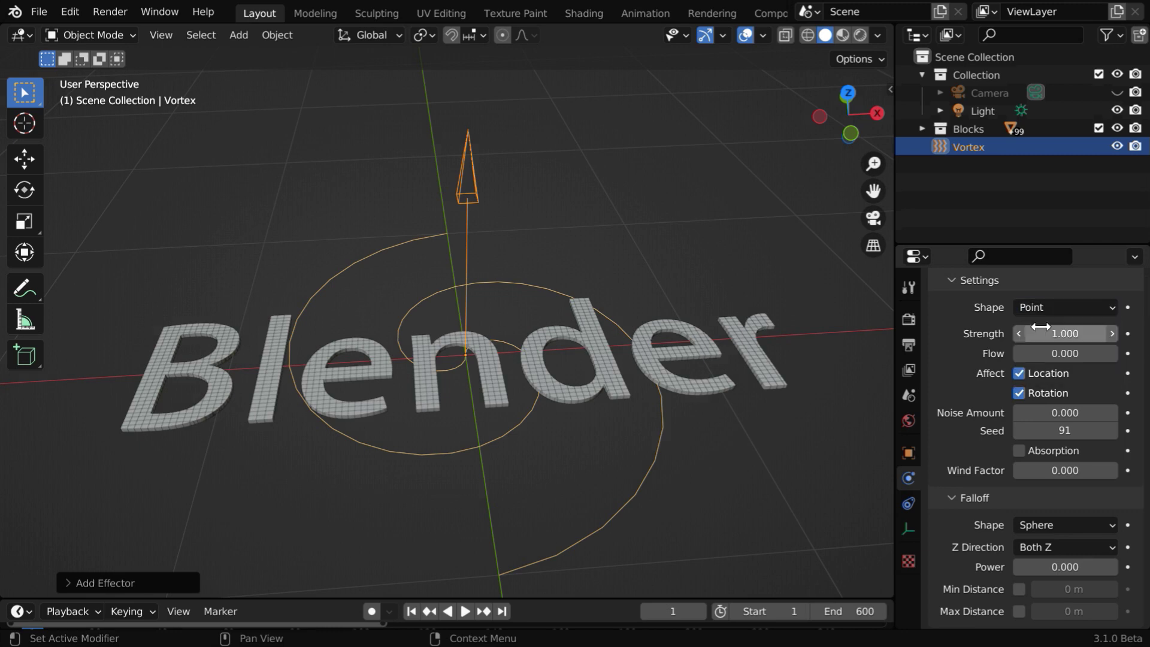
Set the vortex field's Strength to 2.5 and Seed to 77.
click(1075, 336)
text(2.5)
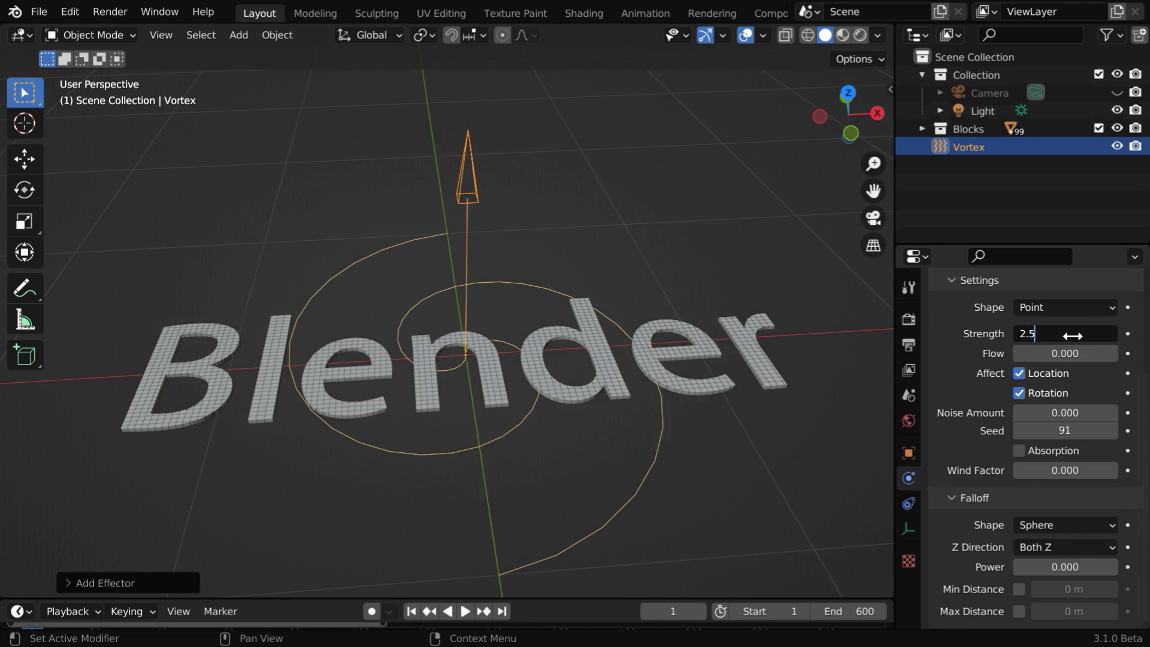
key(Return)
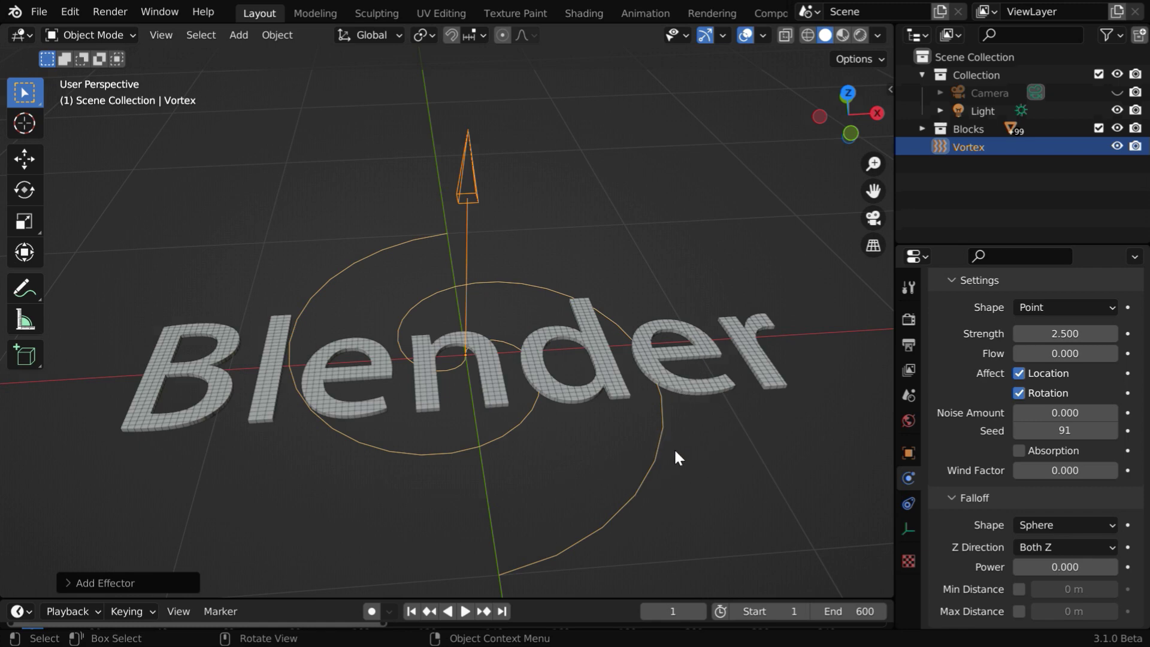
click(1077, 432)
text(77)
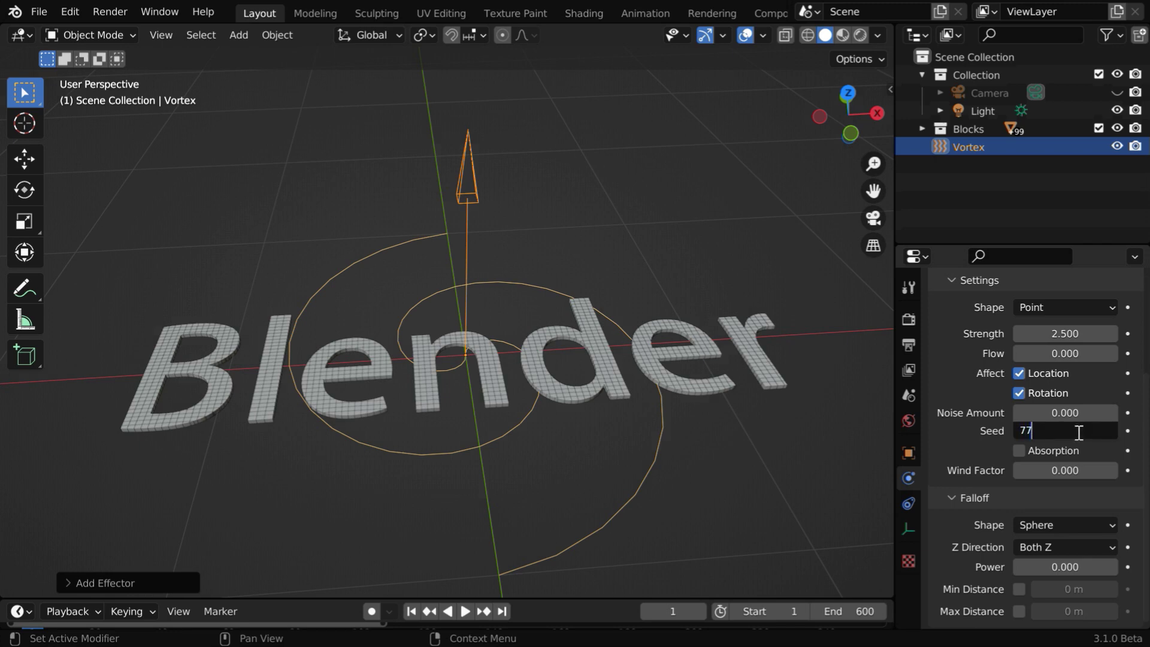
key(Return)
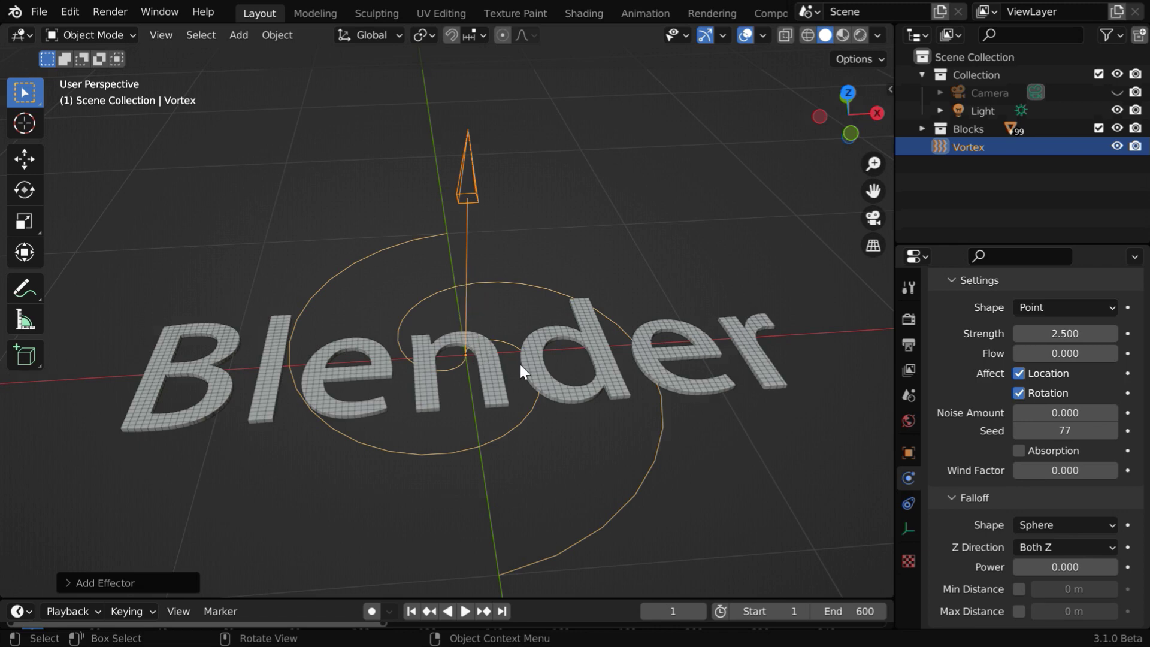
Set the Vortex field's Location Z to 0.5 m in Object properties.
click(906, 454)
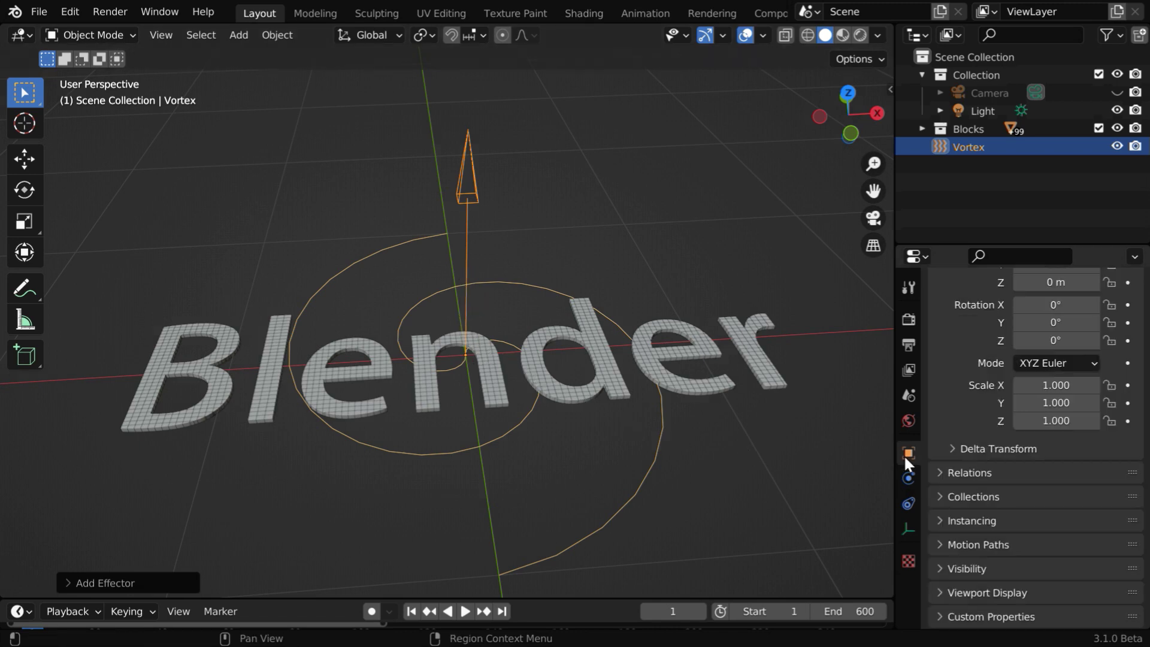
scroll(1049, 430, up, 5)
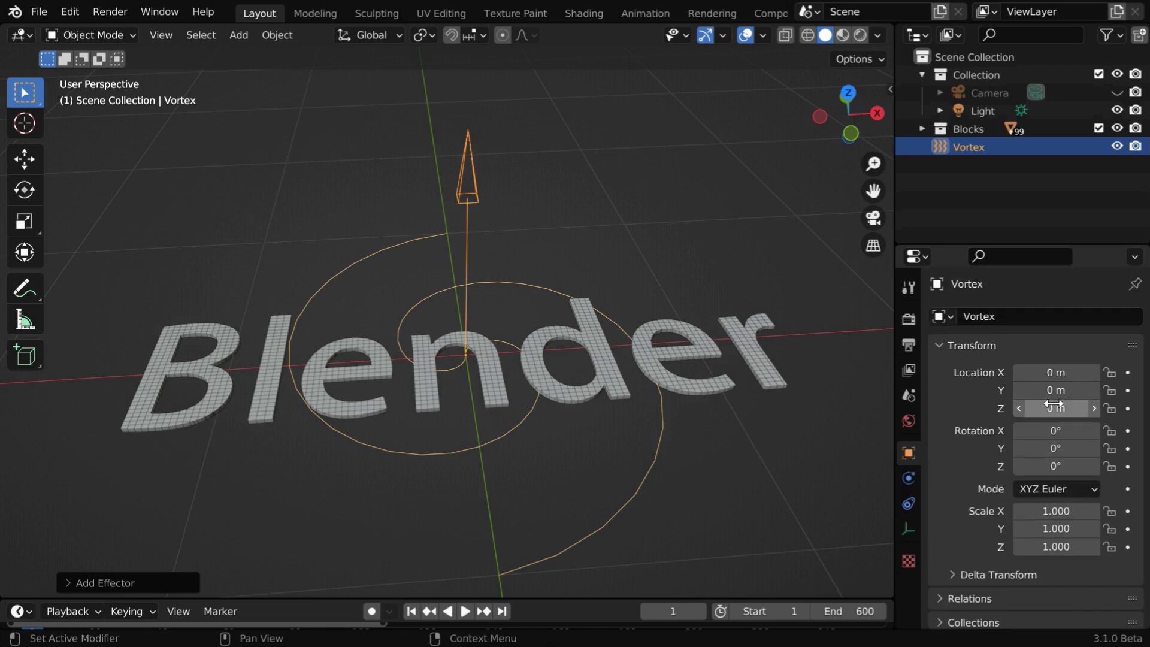
click(1067, 411)
key(BackSpace)
text(.5)
key(Return)
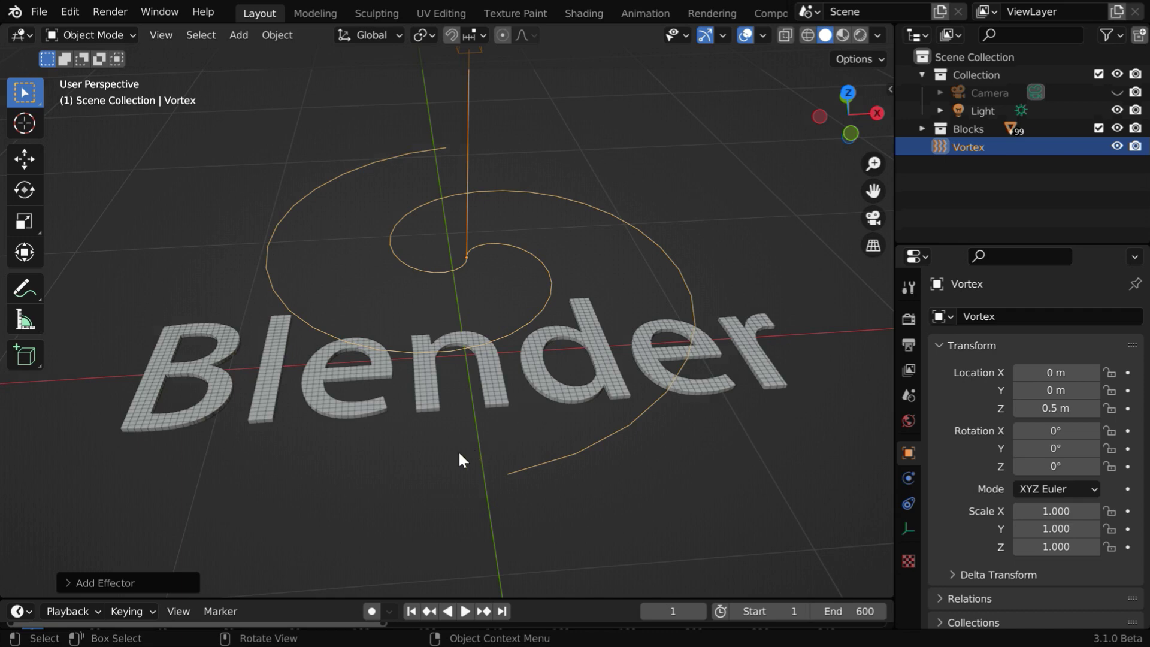
Add a Plane mesh and stretch its X scale to 1.8.
click(238, 35)
mouse_move(250, 55)
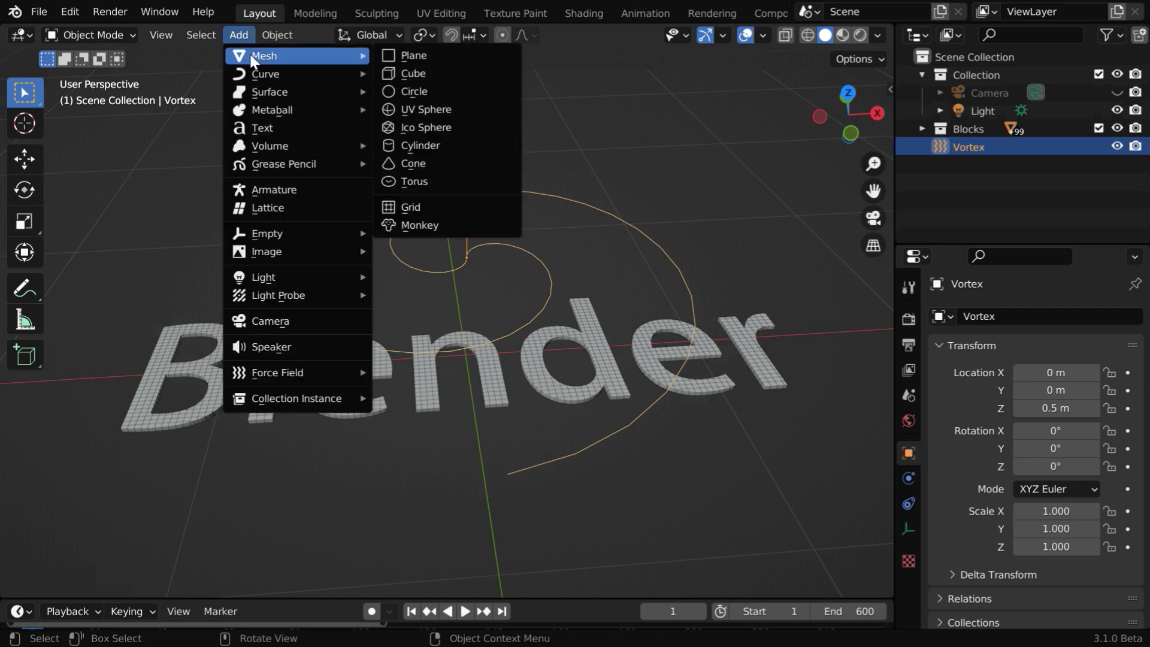
click(429, 60)
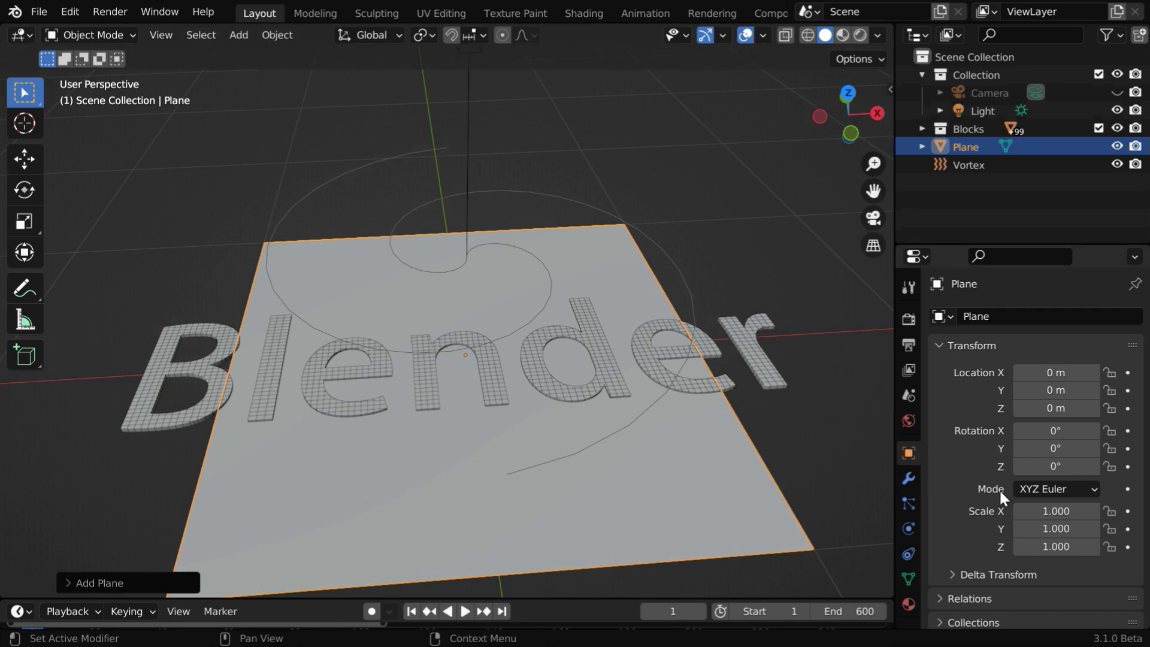
drag(1049, 511, 1118, 511)
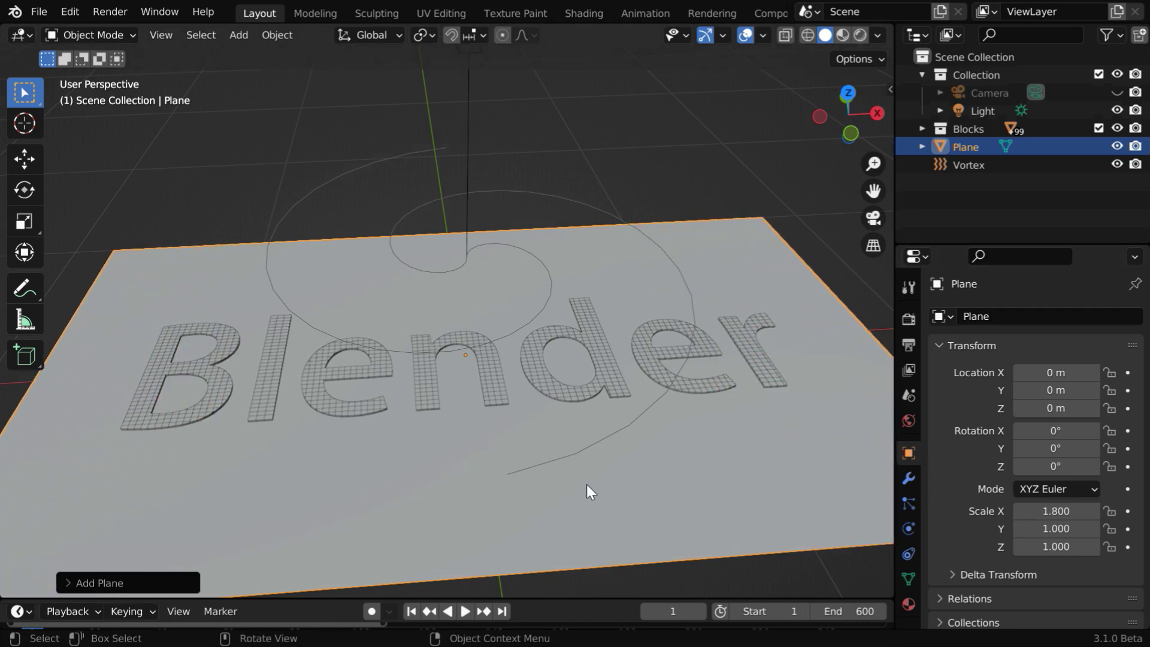
middle_drag(501, 504, 483, 407)
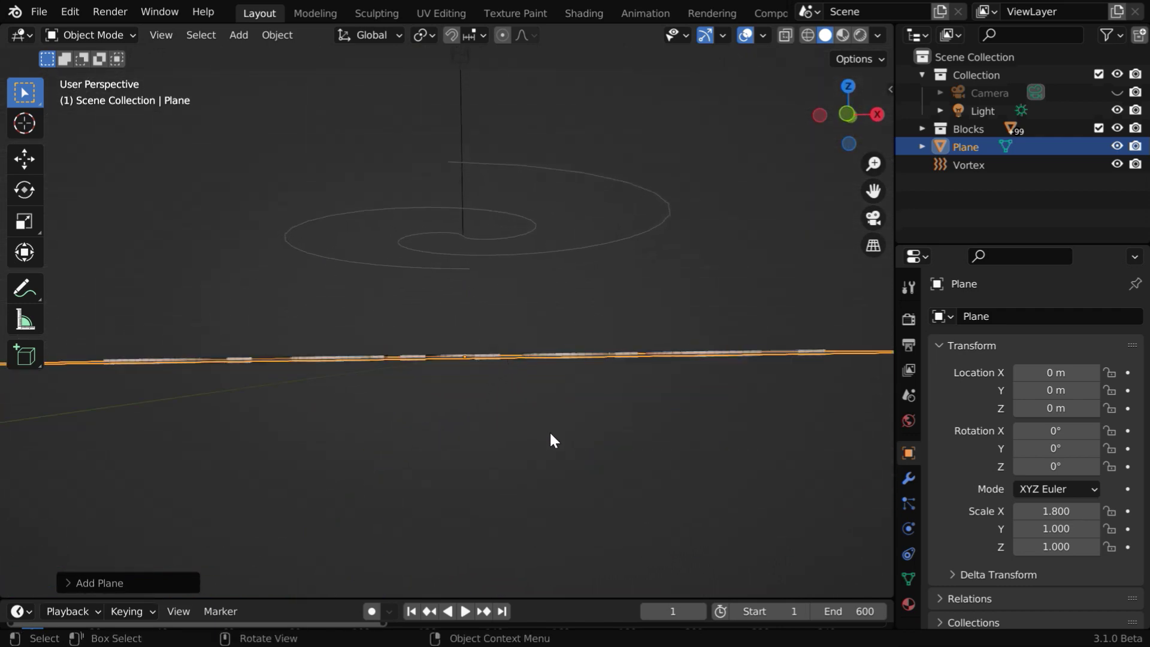
In front orthographic view, set the plane's Location Z to -0.015 m, then return to perspective.
key(KP_1)
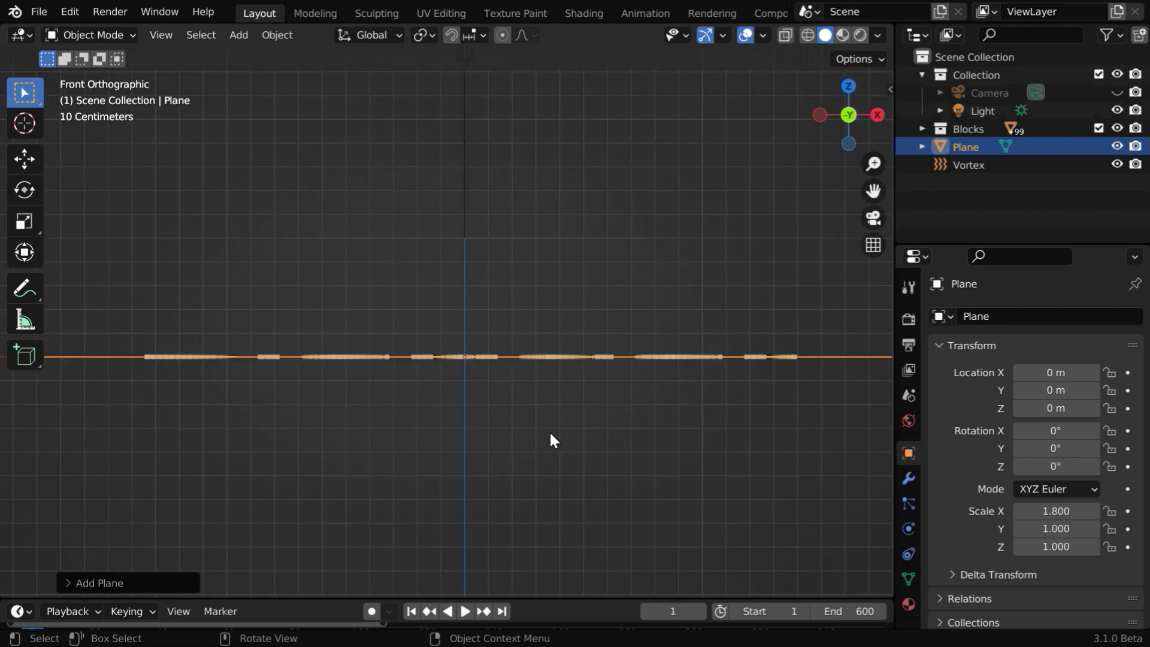
scroll(549, 437, up, 2)
scroll(542, 435, up, 2)
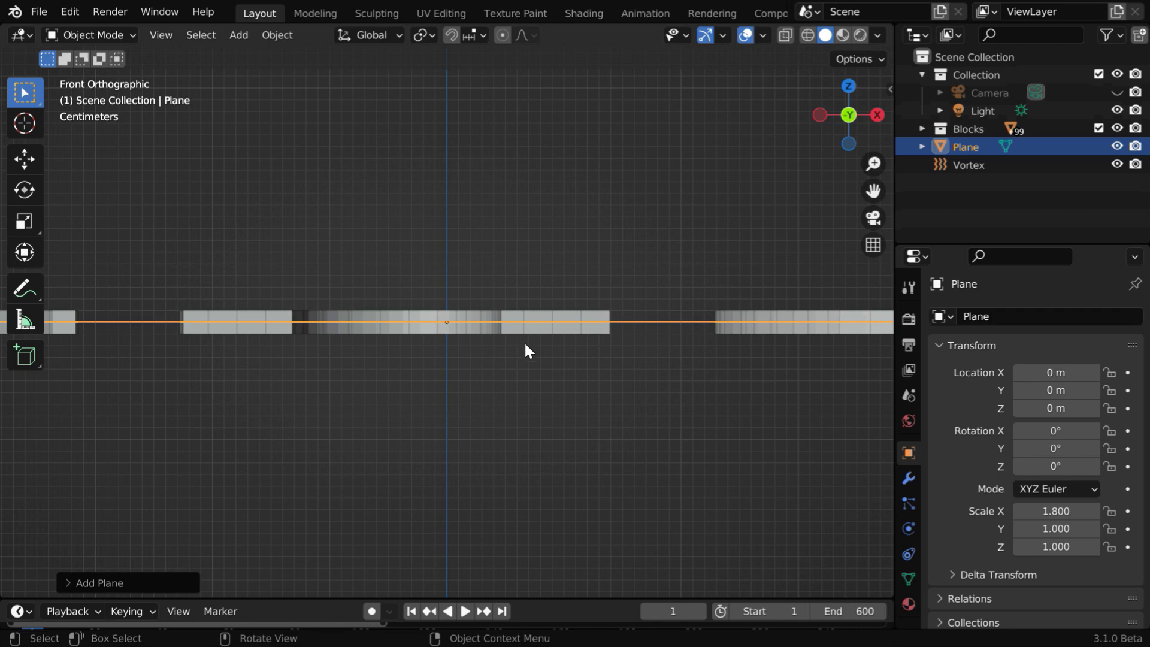
click(1058, 409)
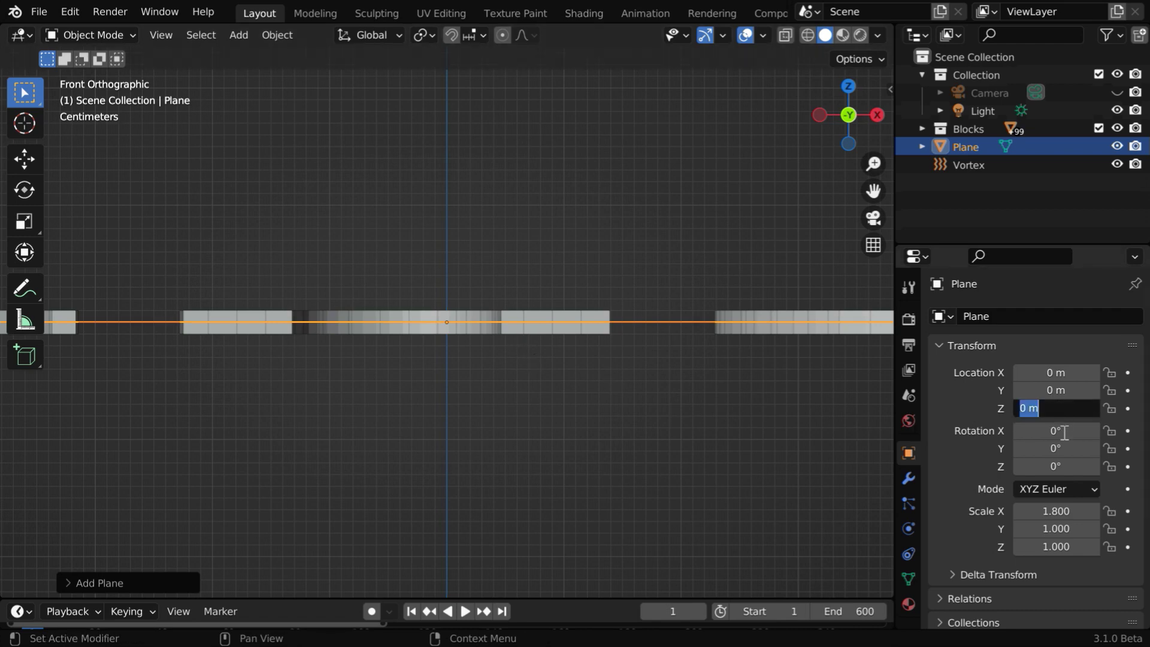
text(-0)
text(.015)
key(Return)
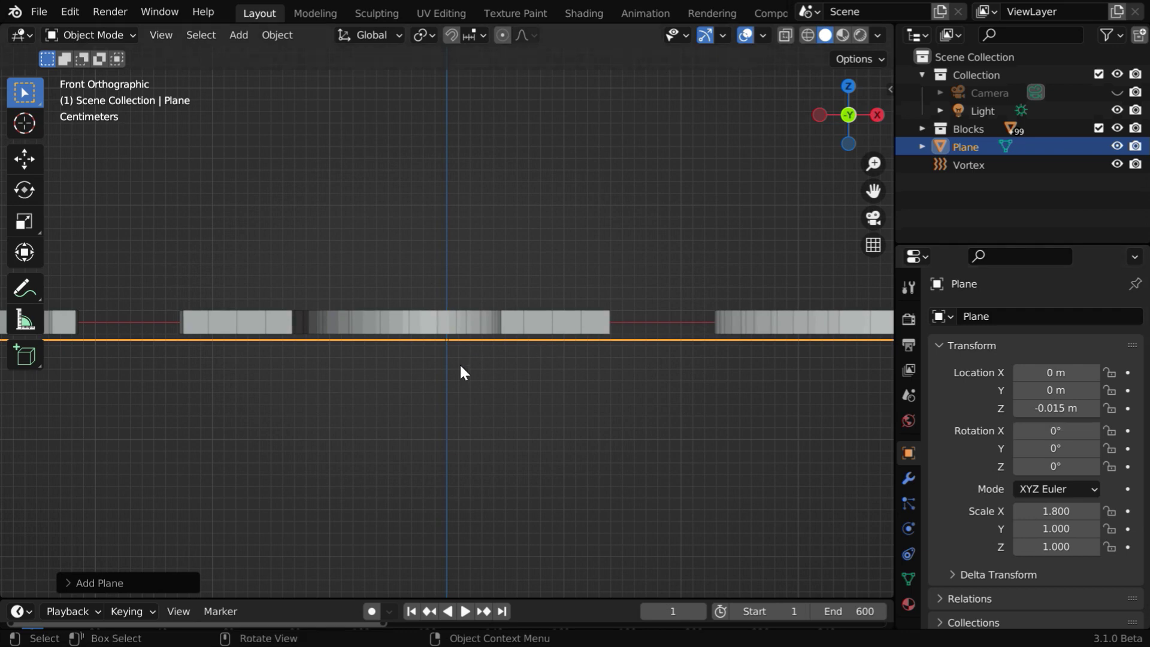
scroll(462, 375, down, 3)
key(KP_5)
middle_drag(465, 378, 472, 489)
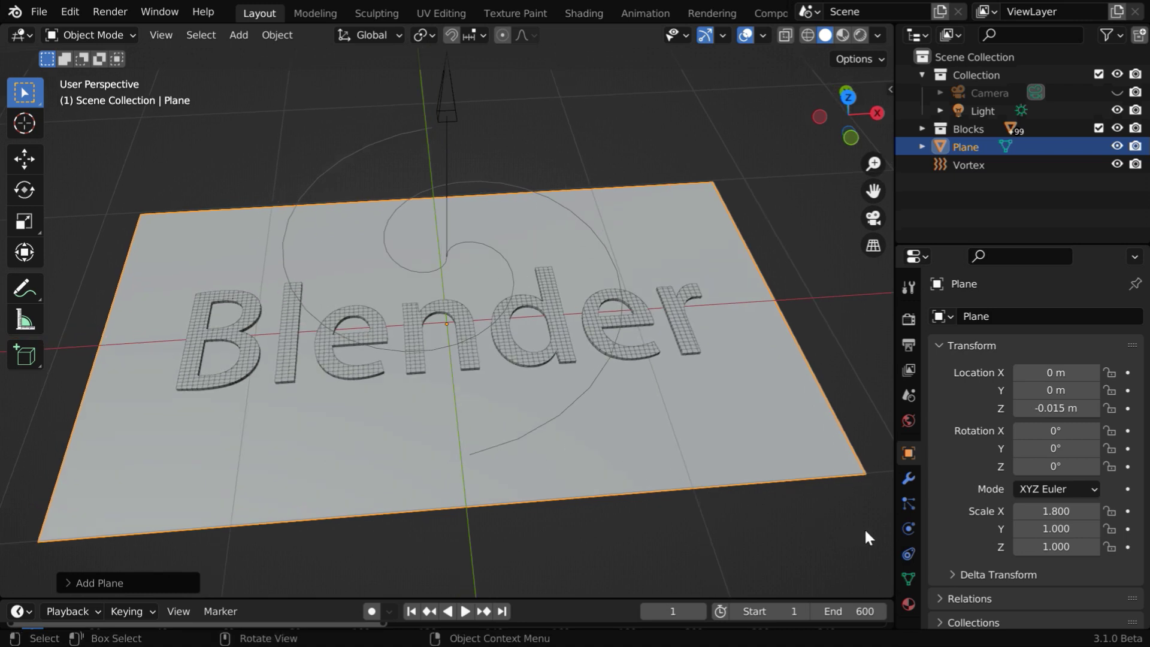
Give the ground plane a Rigid Body with Type set to Passive.
click(908, 529)
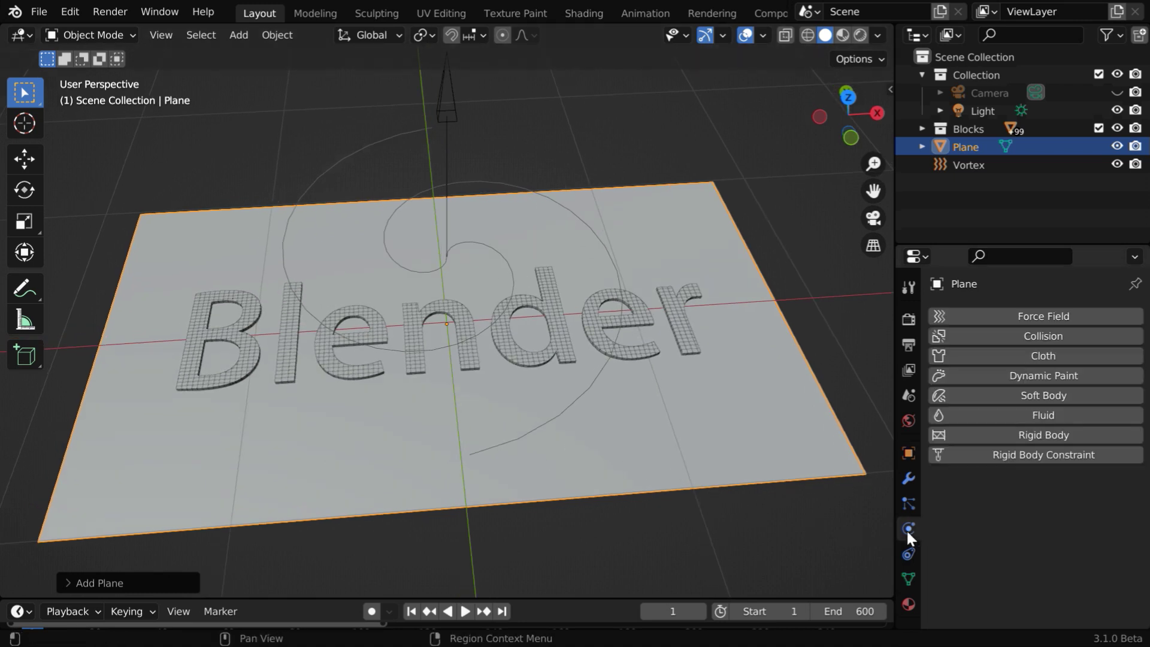
click(1055, 435)
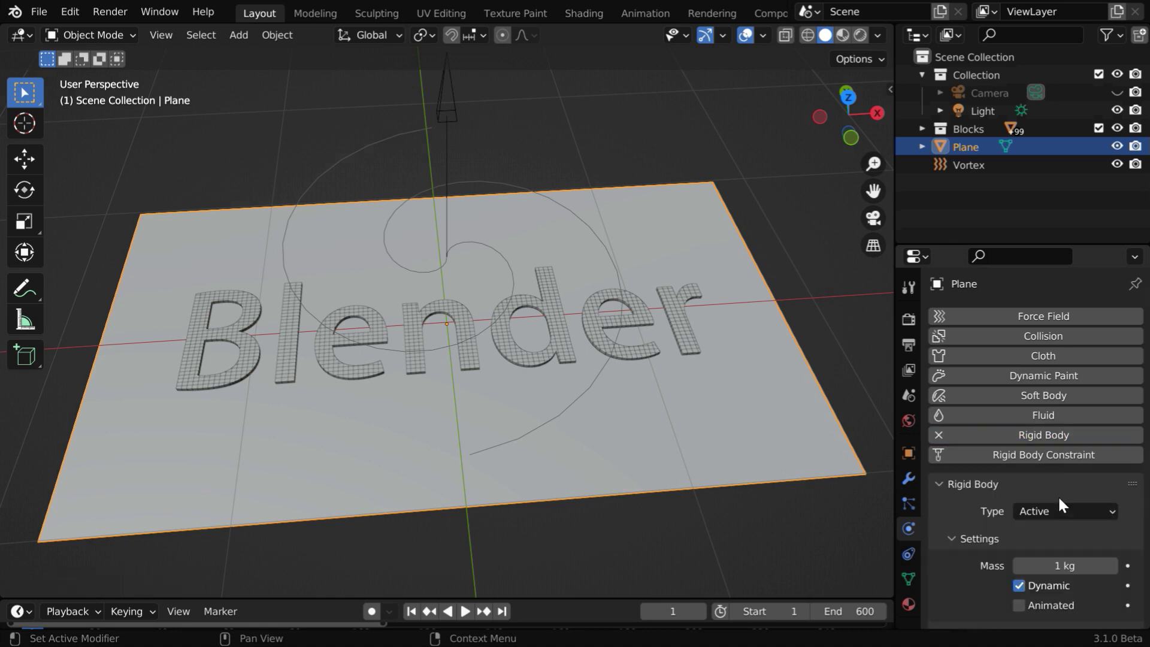
click(1048, 511)
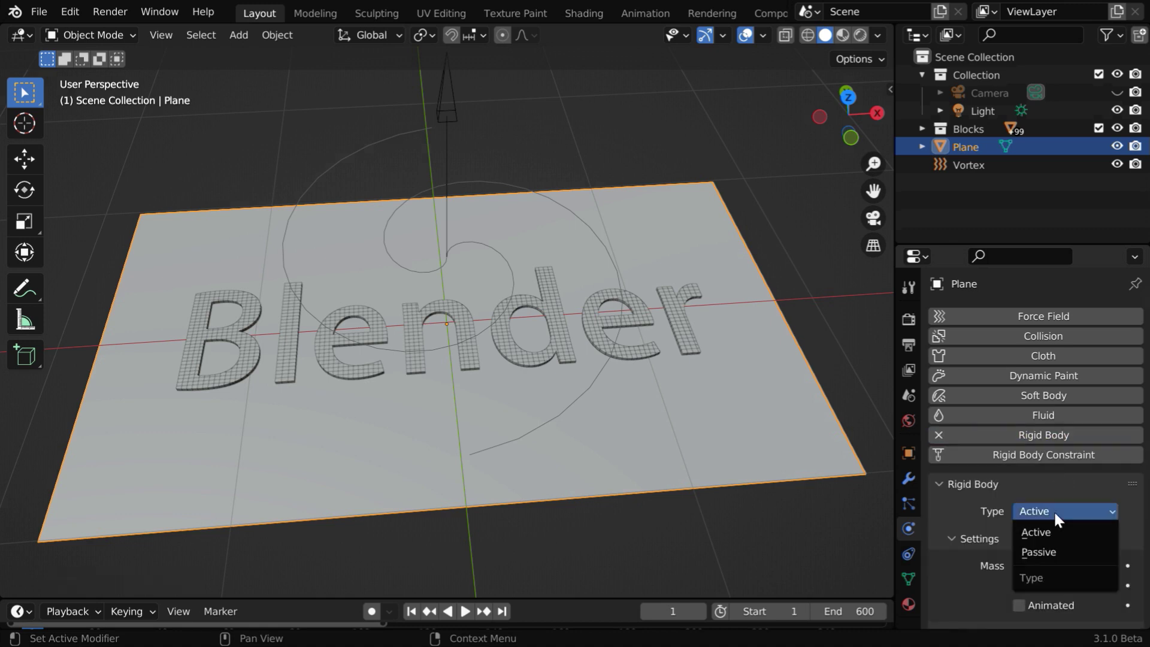
click(1055, 549)
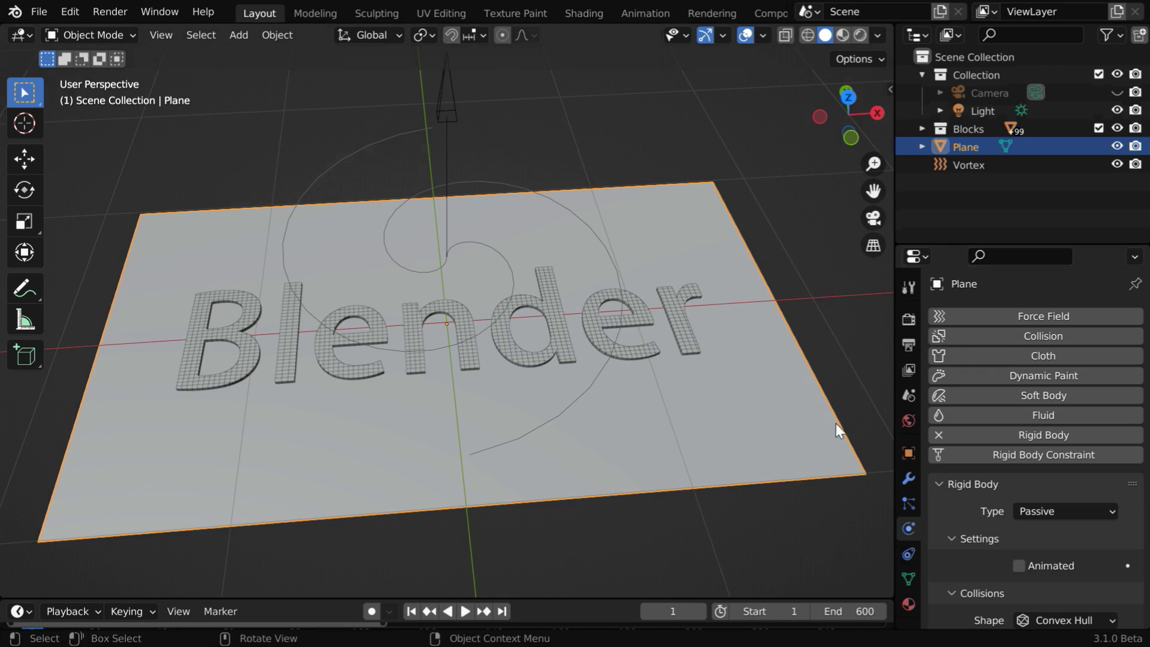
Delete all rigid body bakes, bake all dynamics, and play the simulation.
click(911, 393)
scroll(961, 473, down, 3)
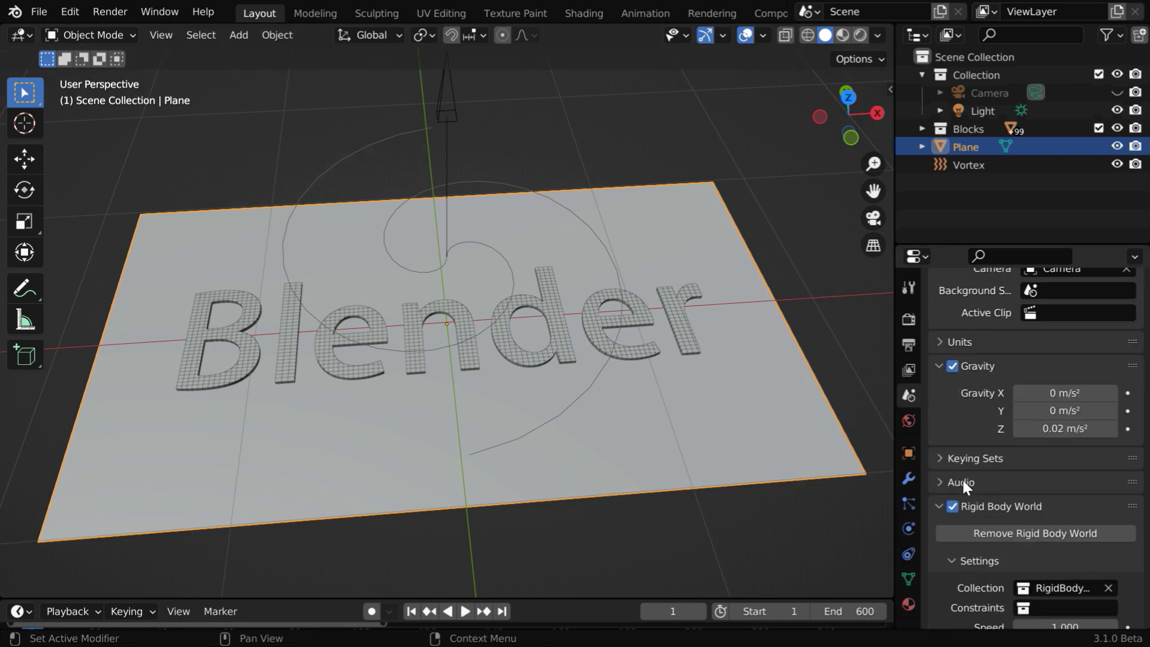
scroll(963, 478, down, 8)
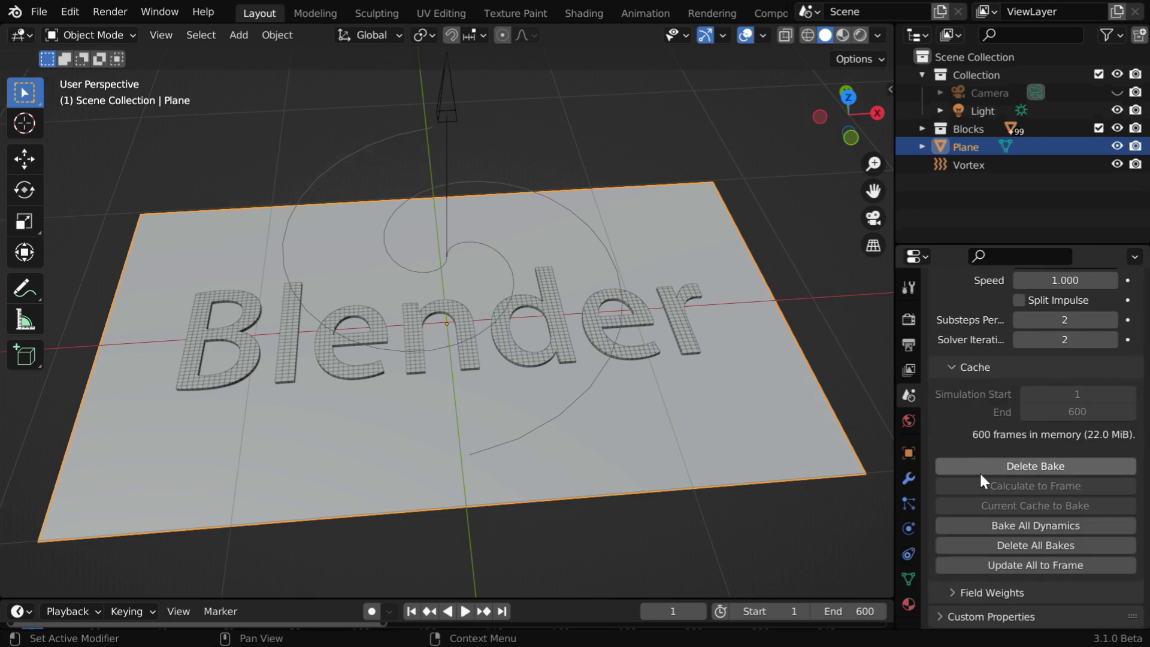
click(1052, 544)
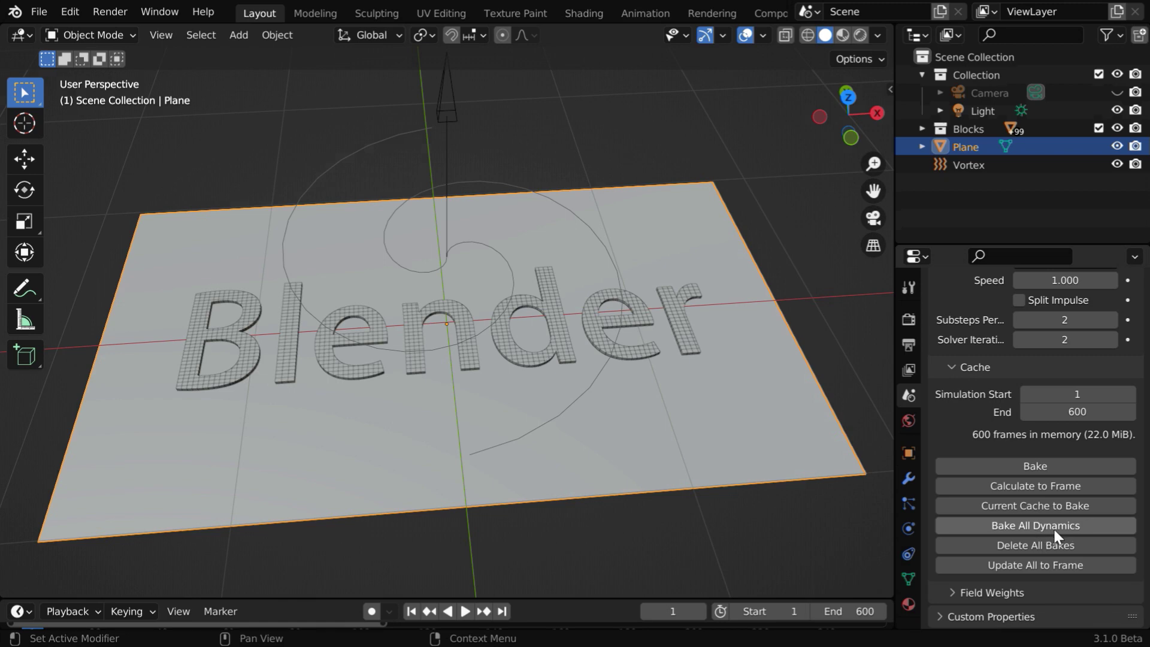
click(1055, 529)
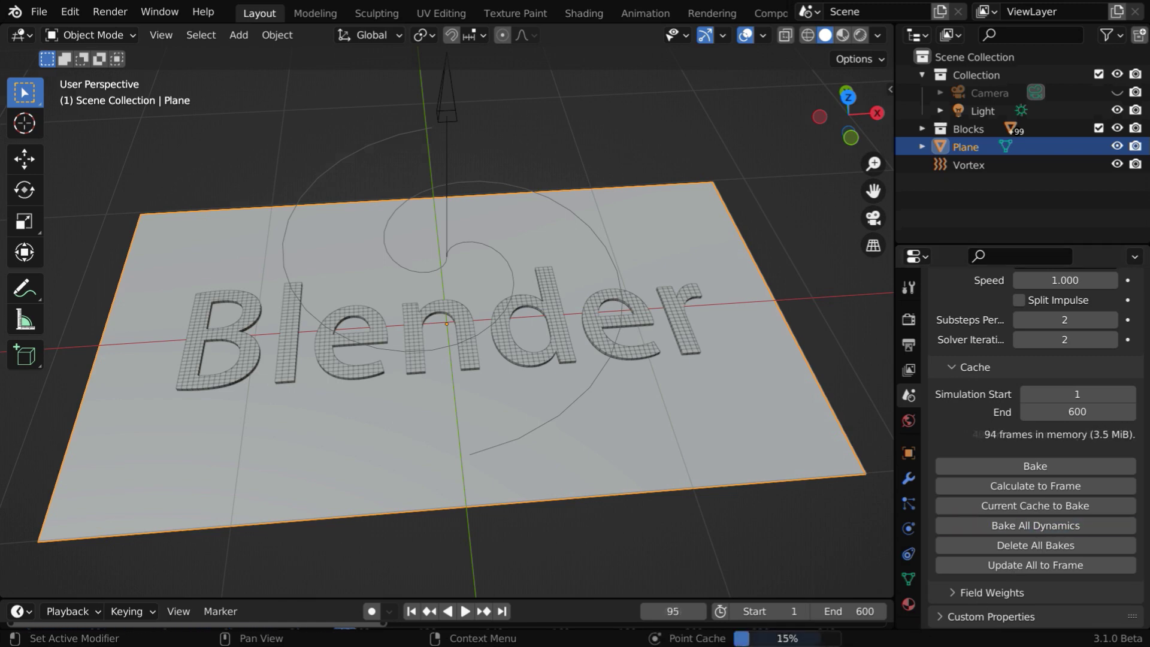
click(465, 611)
mouse_move(571, 505)
middle_down()
mouse_move(564, 563)
mouse_move(570, 520)
middle_up()
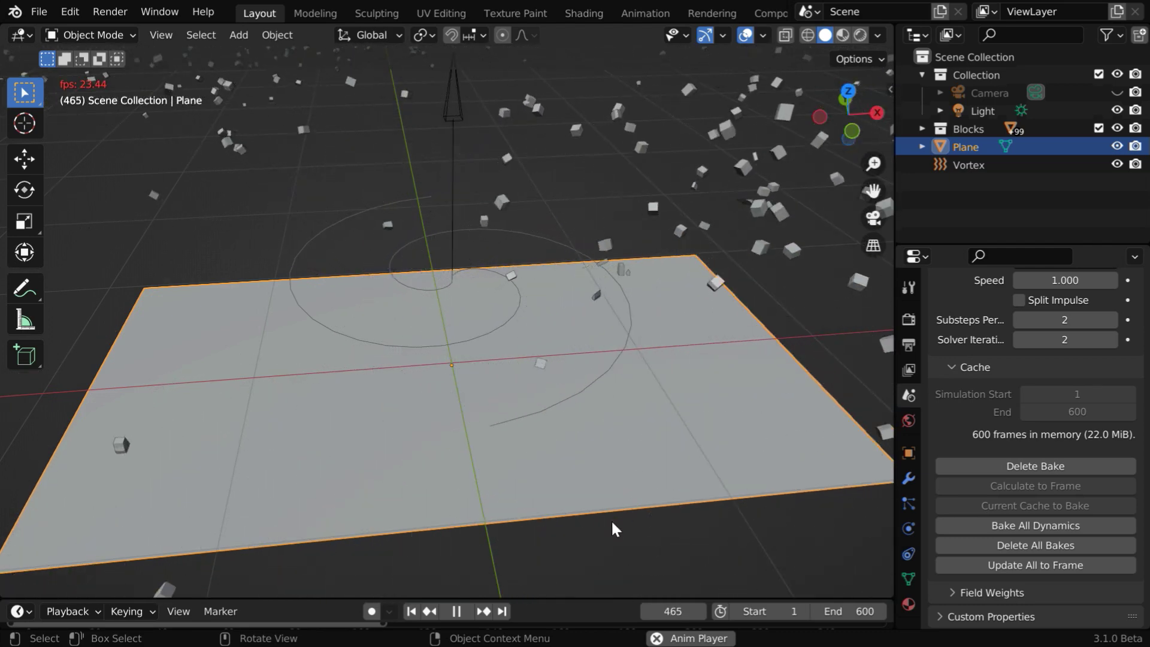
Pause playback, hide the vortex field, play in reverse, then stop at frame 1.
click(456, 611)
click(1116, 163)
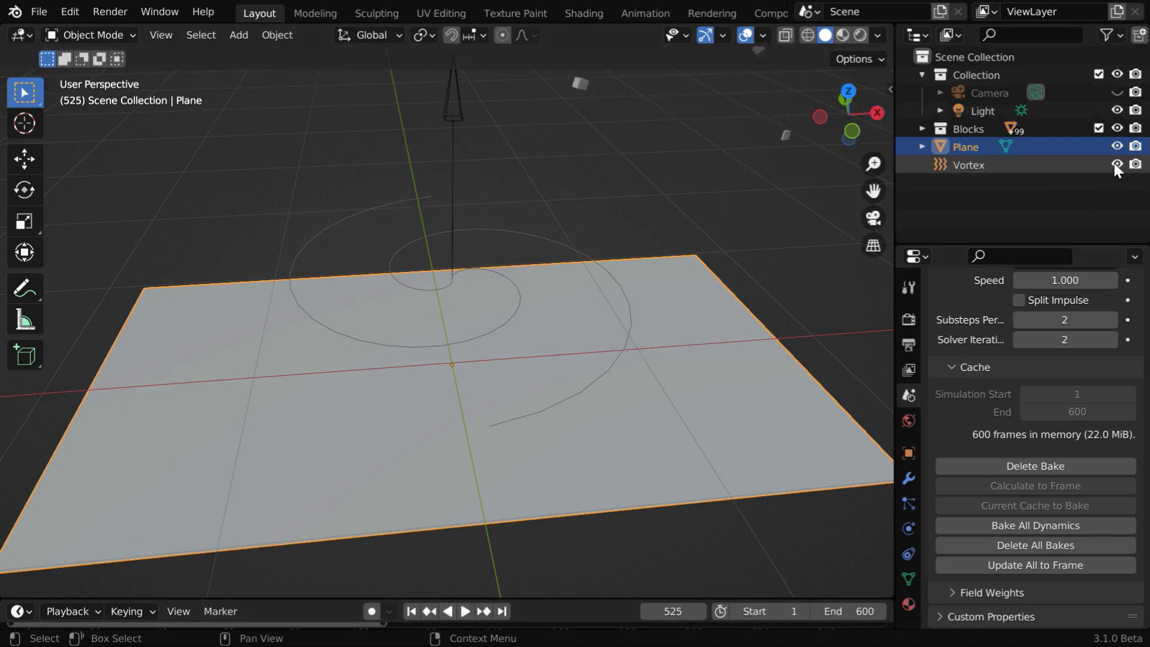
click(451, 611)
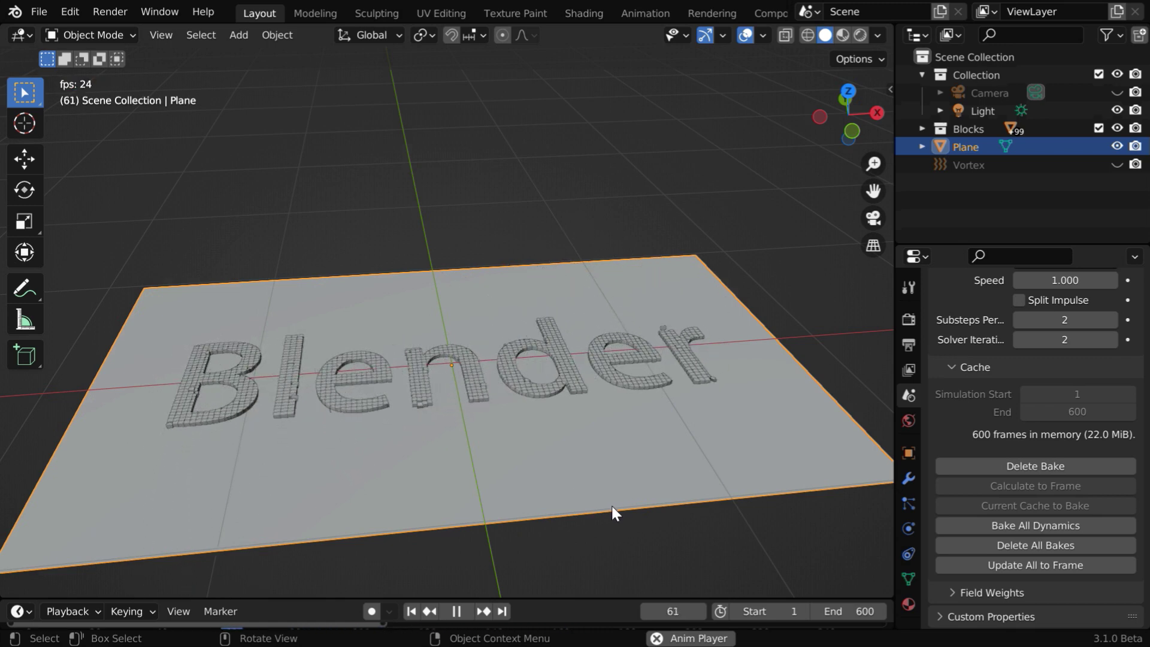
click(459, 611)
click(411, 613)
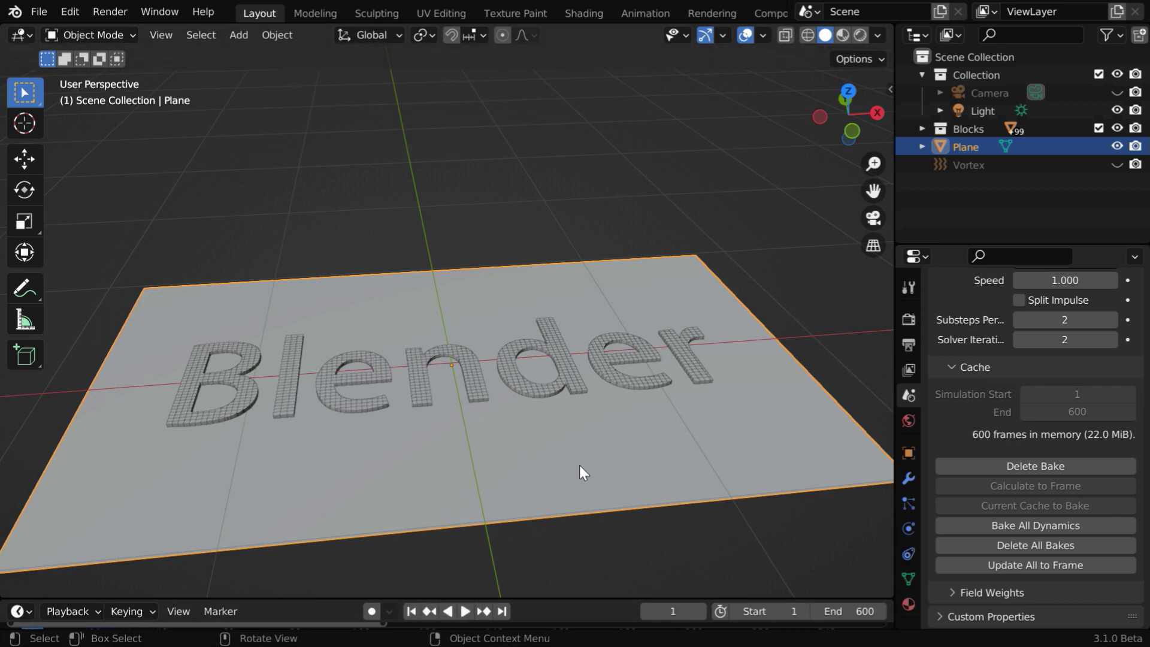
Switch to Rendered shading, hide the Plane, and frame the Blender text to select a piece.
click(862, 36)
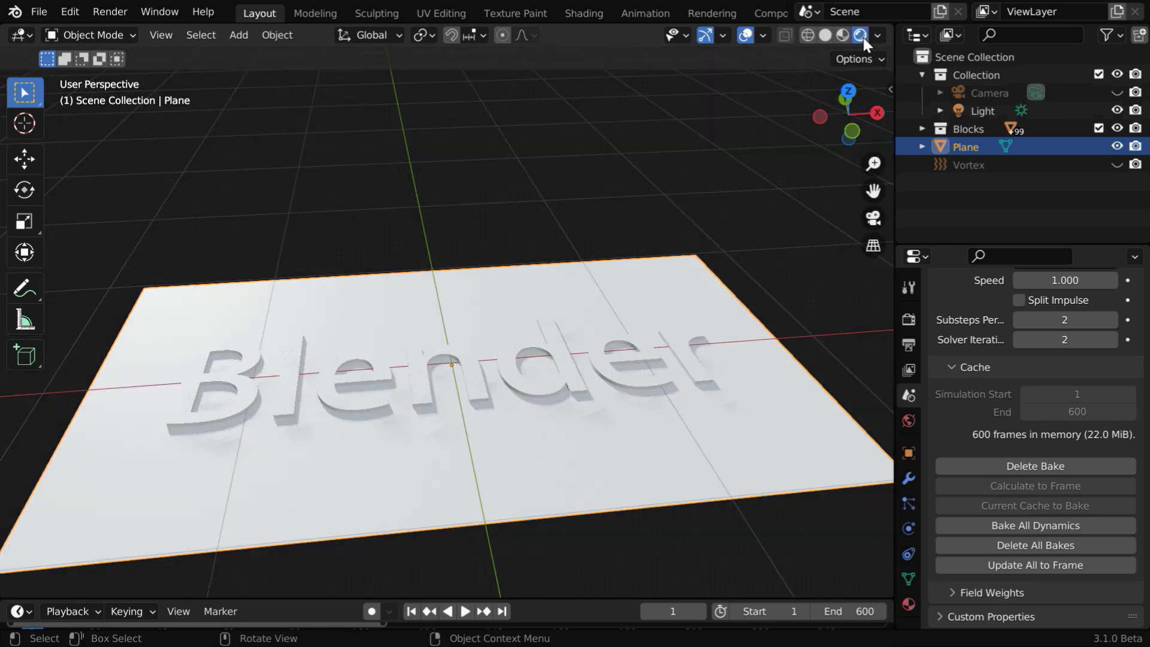
click(1117, 147)
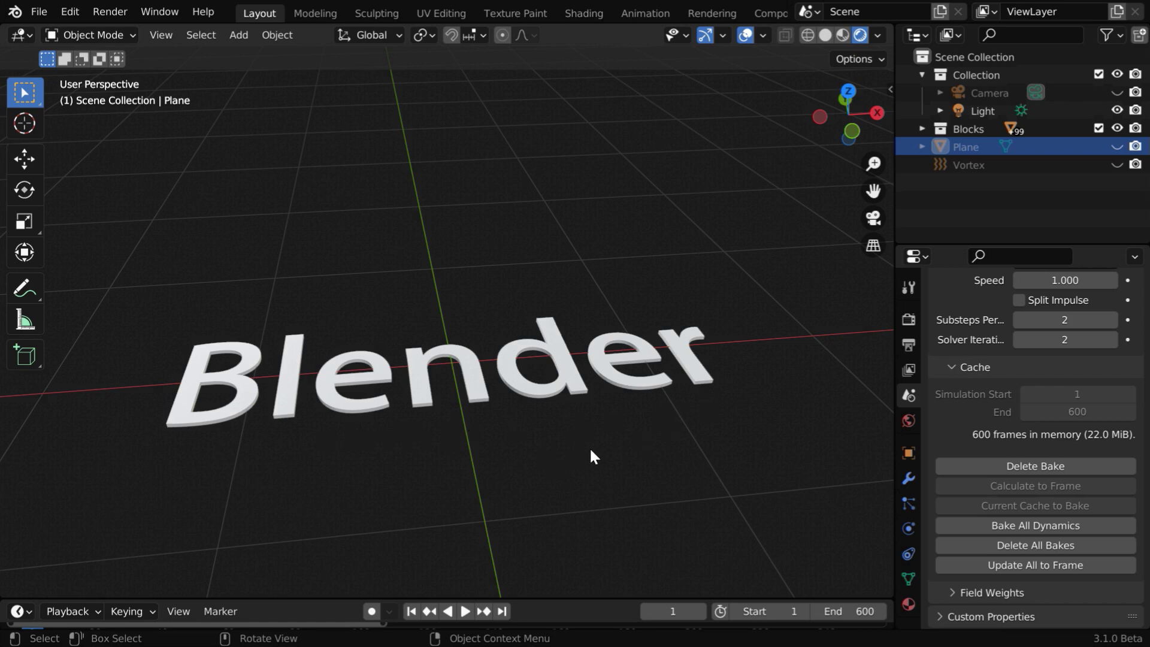
ctrl+middle_drag(588, 490, 571, 465)
mouse_move(660, 497)
middle_down()
mouse_move(671, 503)
mouse_move(659, 519)
middle_up()
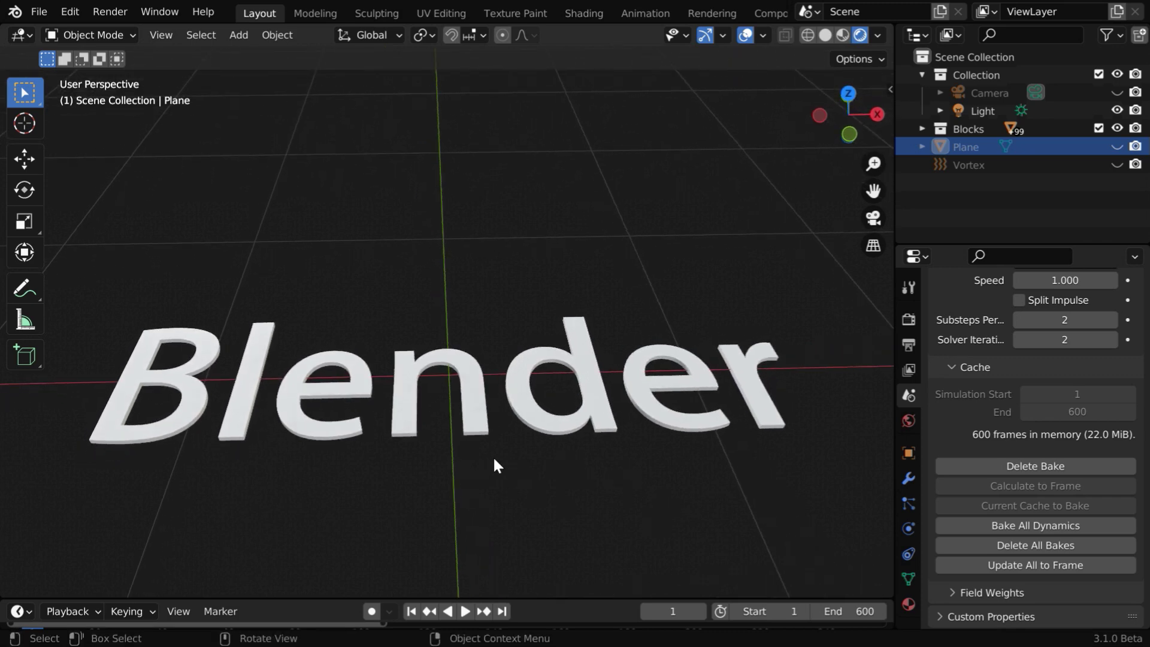
click(546, 429)
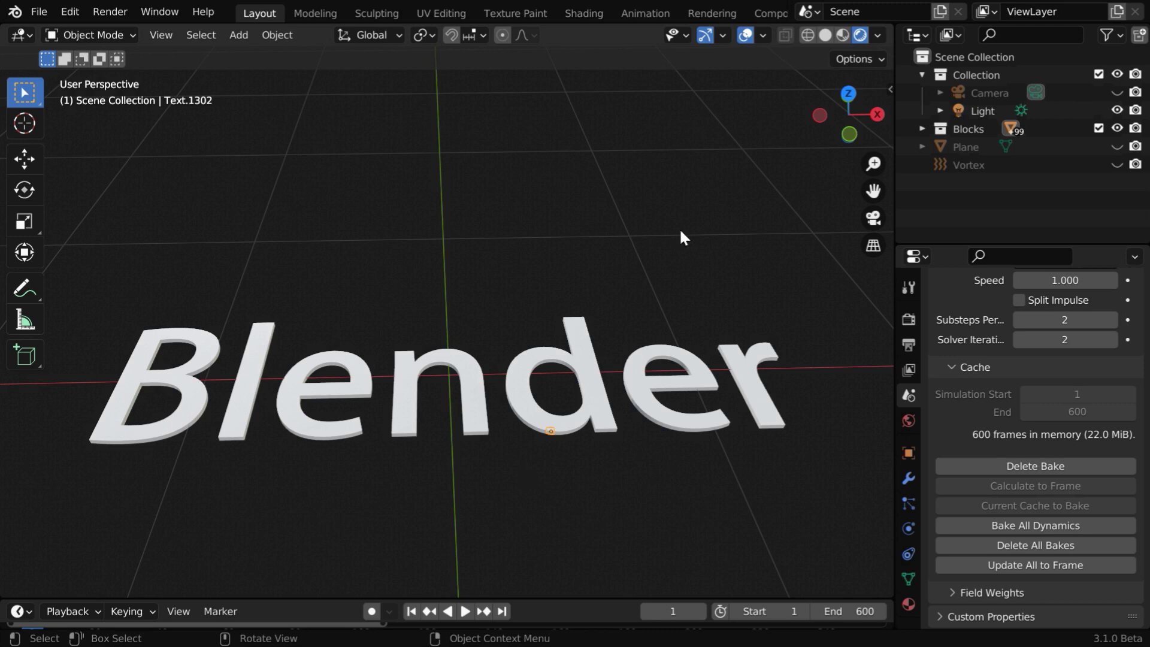
Return to Solid shading, box-select all letter pieces, and enter Edit Mode.
click(821, 38)
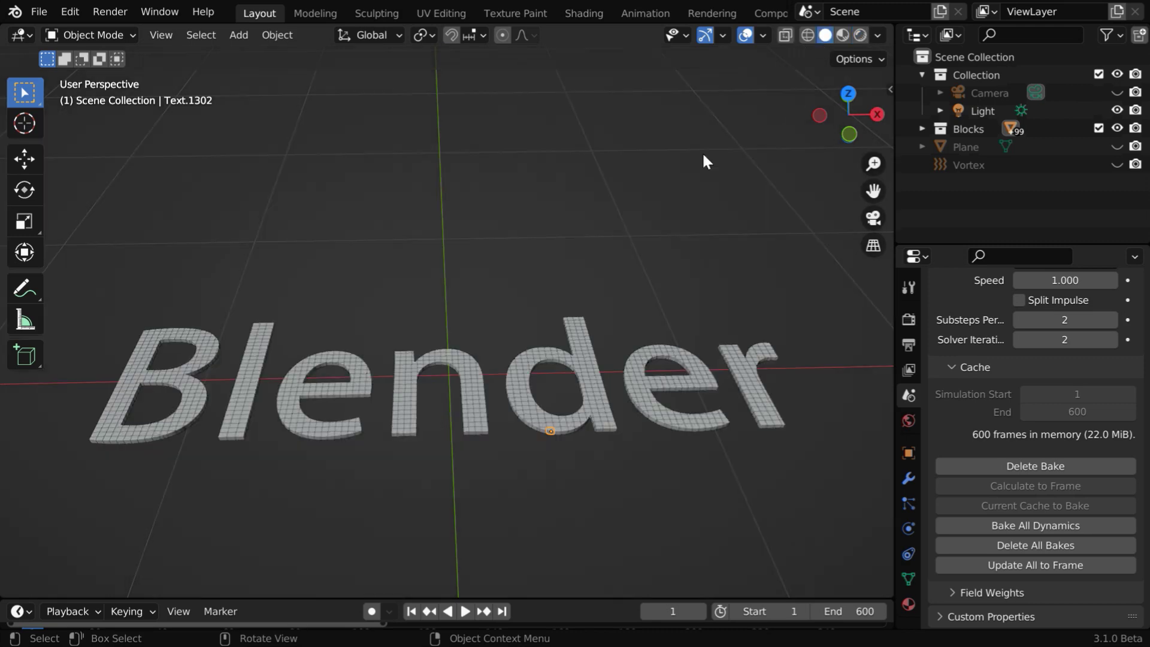
drag(73, 283, 818, 458)
click(103, 33)
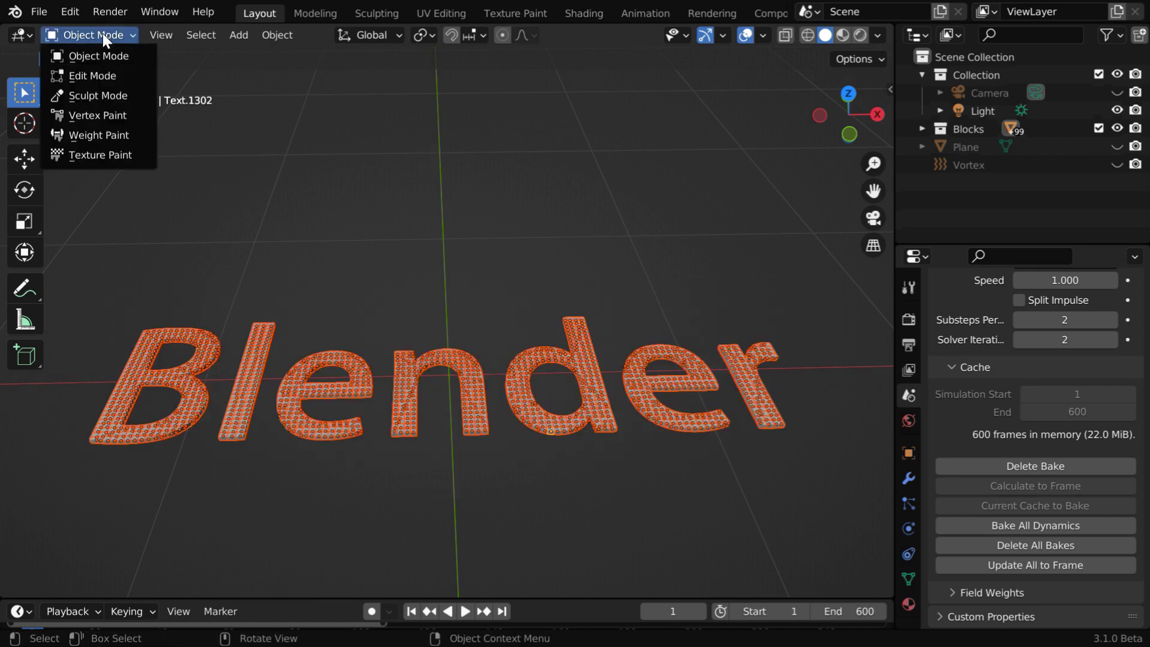
click(113, 75)
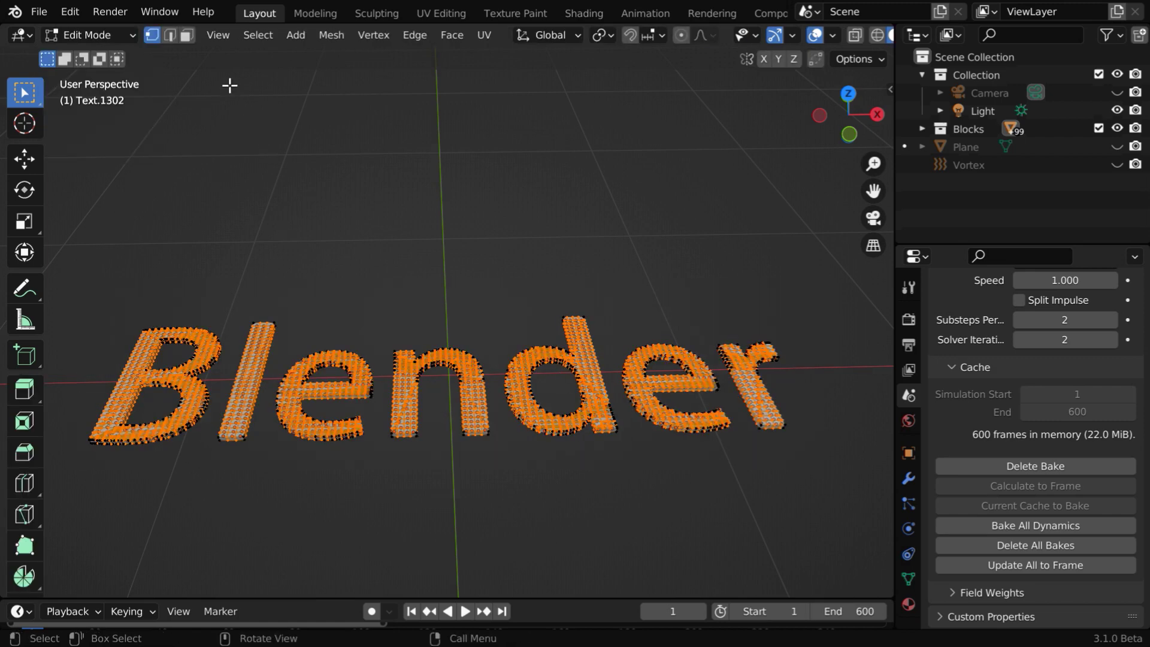
Select all geometry, apply Mesh > Convex Hull, and return to Object Mode.
click(253, 33)
click(265, 56)
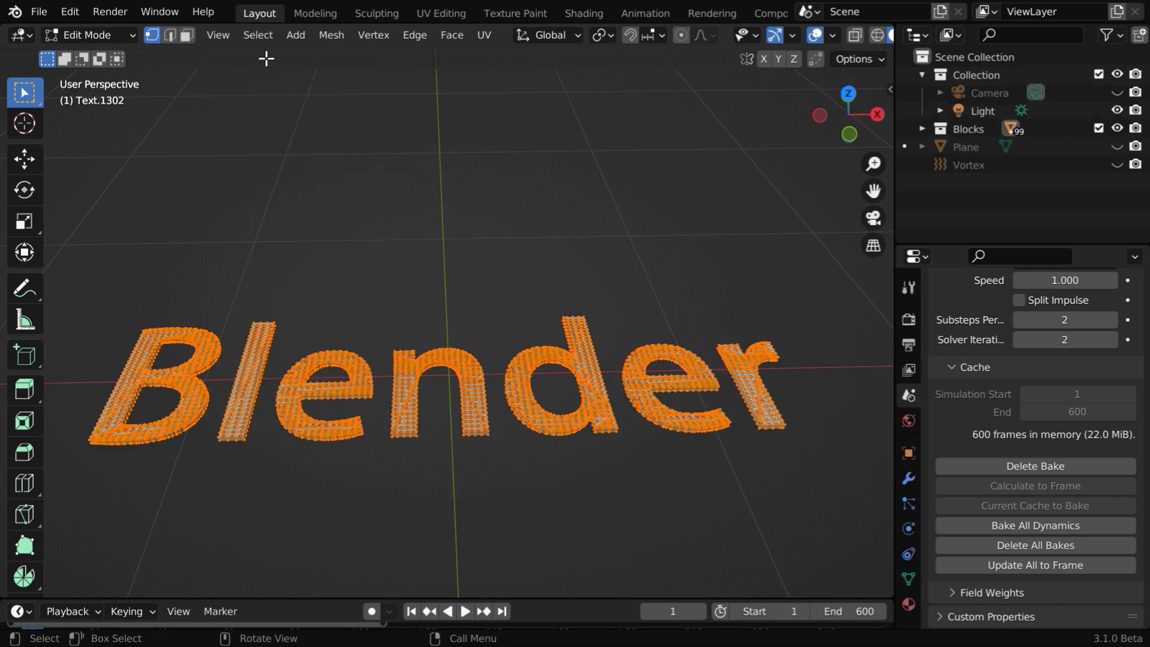
click(330, 36)
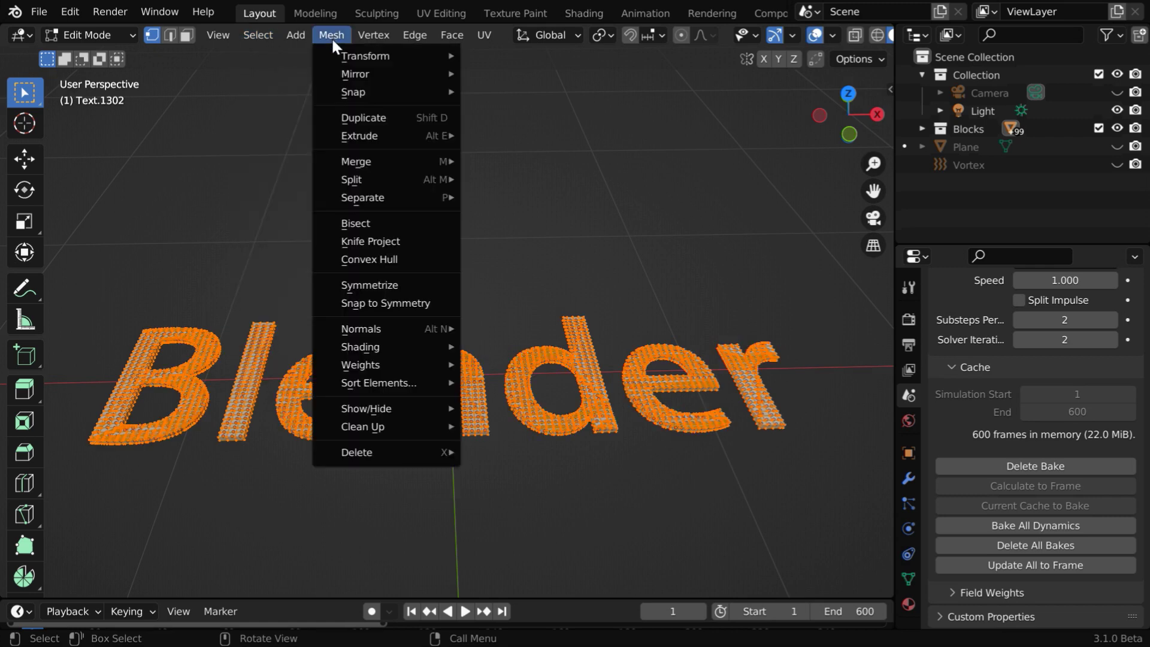
click(398, 259)
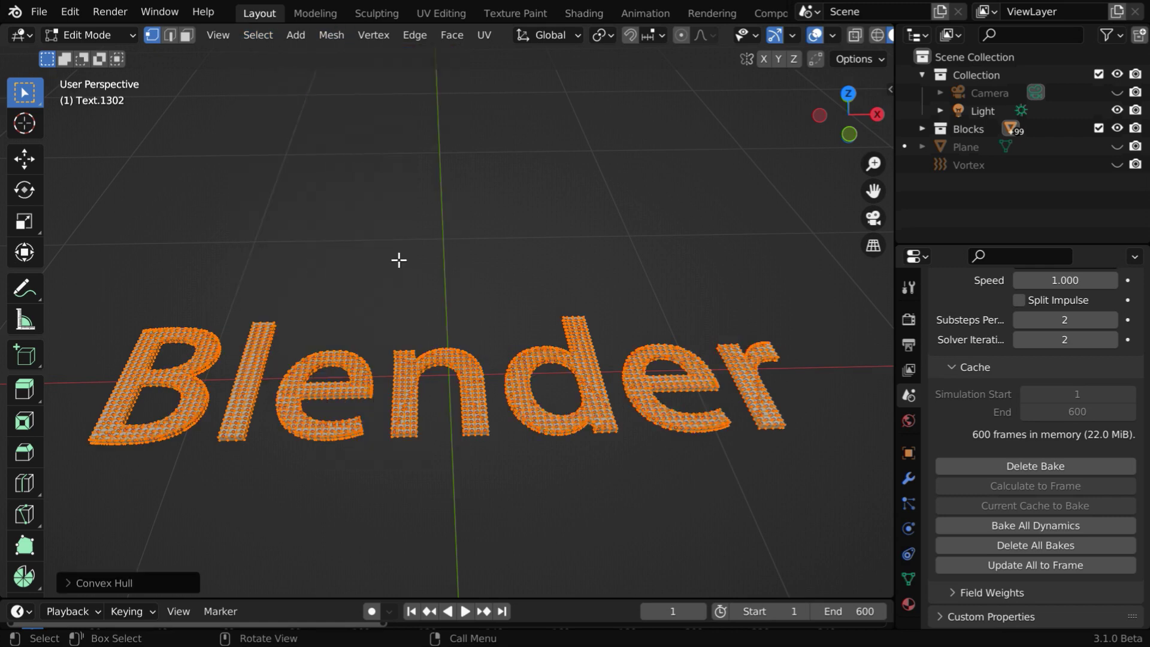
click(96, 33)
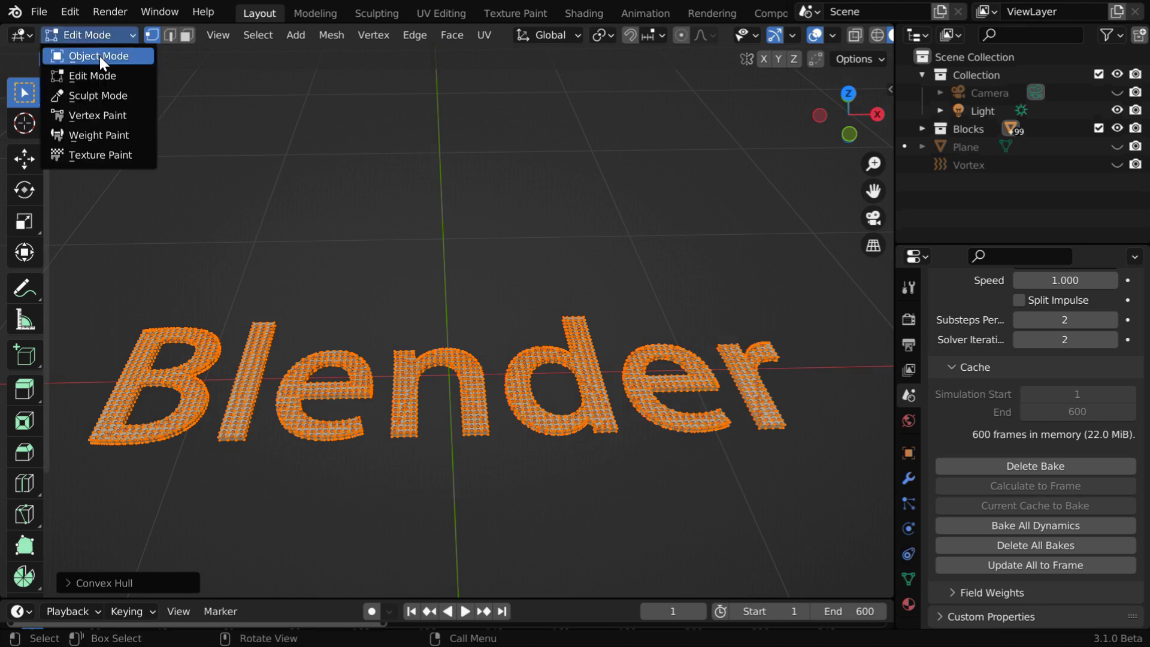
click(99, 56)
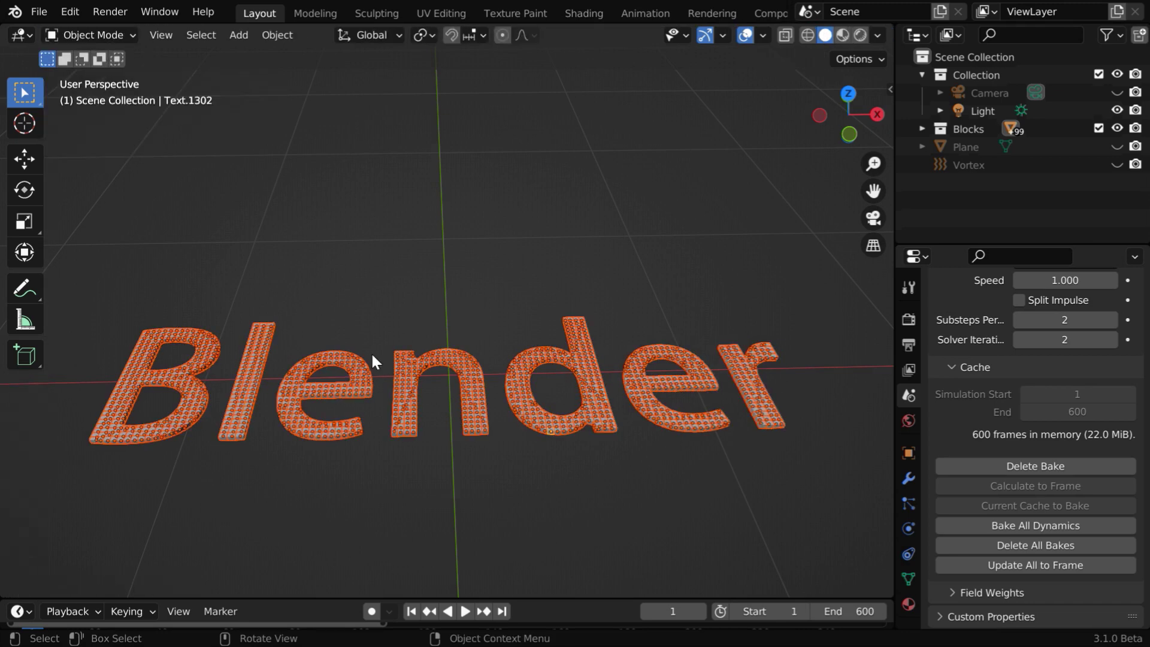
Select piece Text.896 and add a Bevel modifier to it.
click(407, 428)
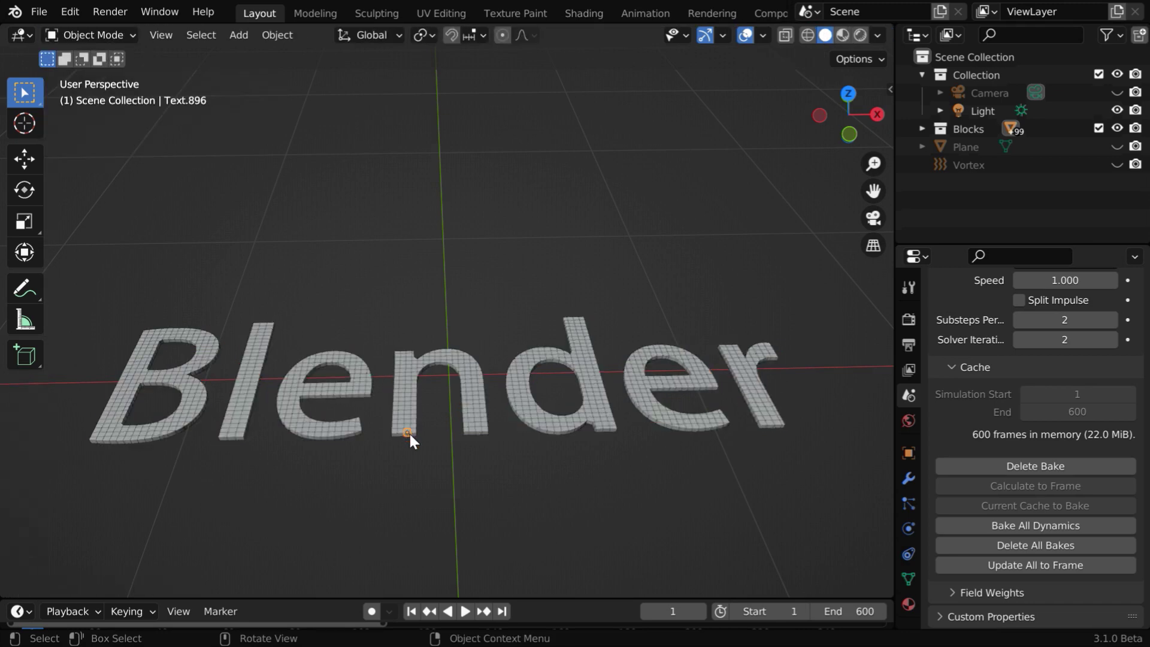
click(909, 479)
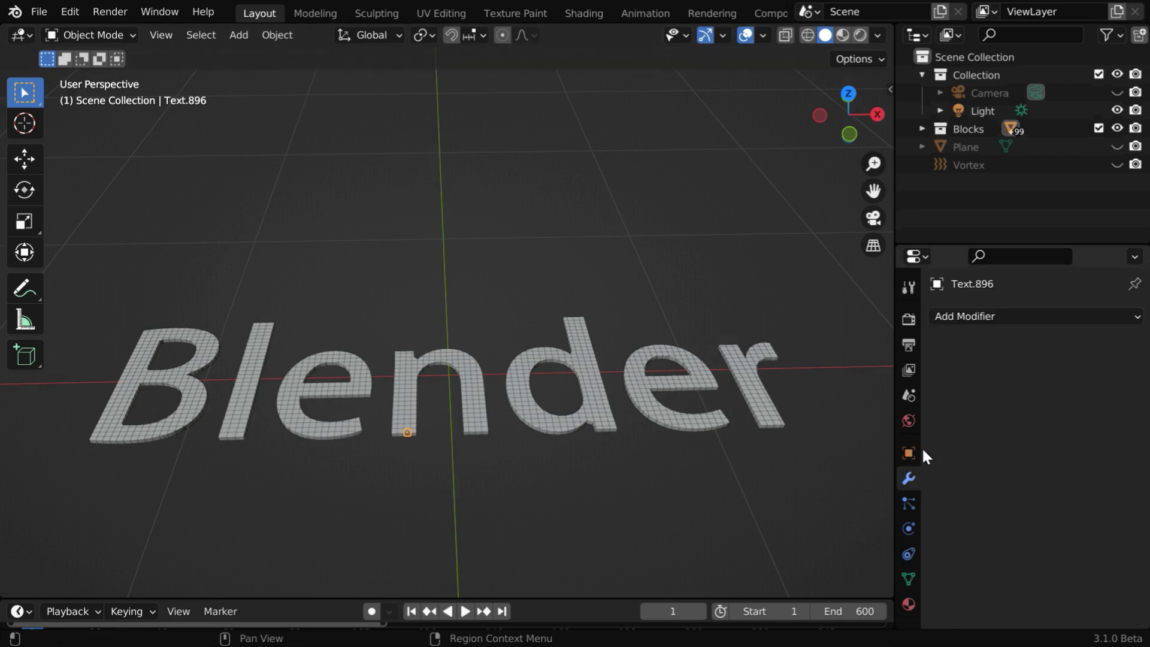
click(971, 317)
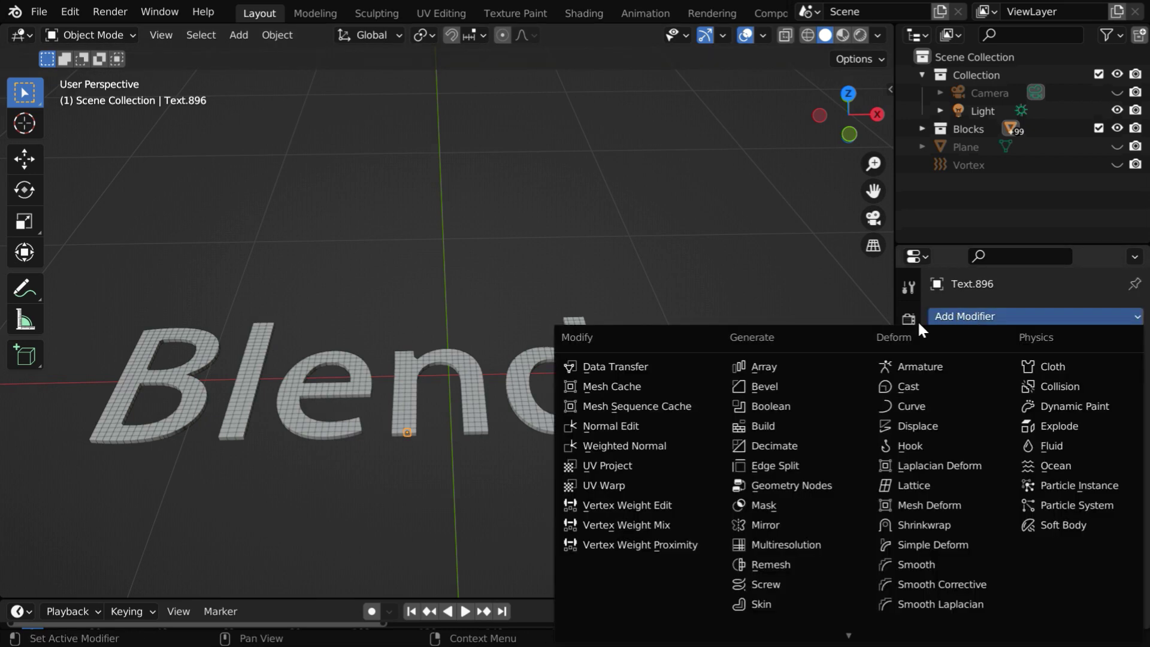
click(804, 388)
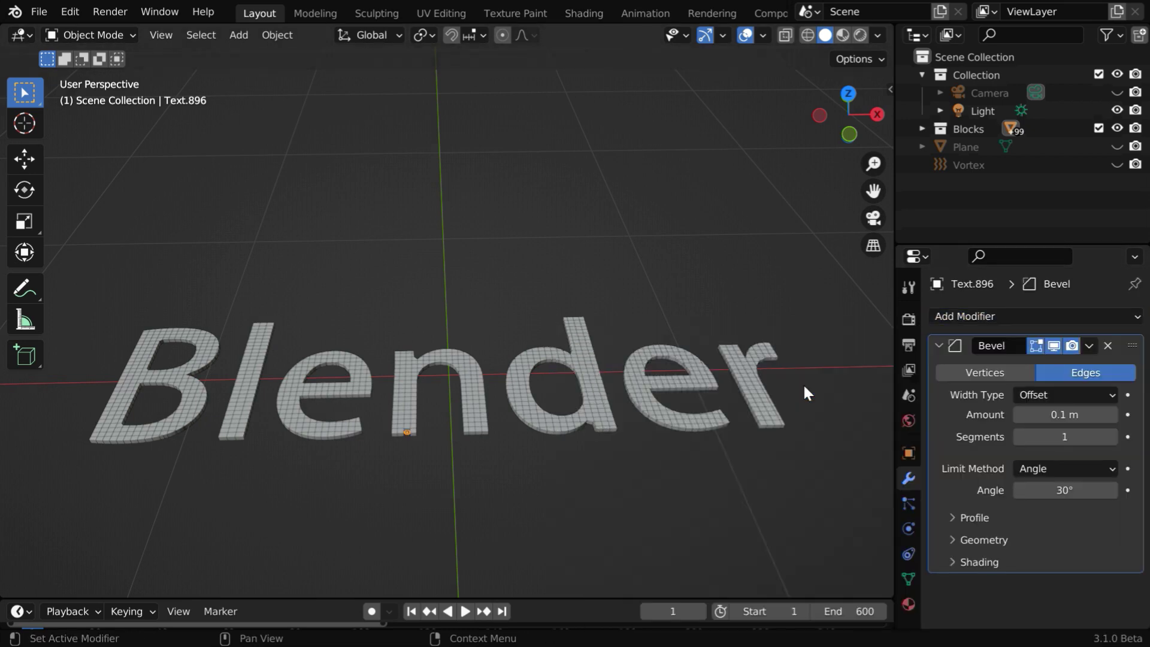
Set the bevel Width Type to Percent, width 15%, and 5 segments.
click(1049, 395)
click(1043, 473)
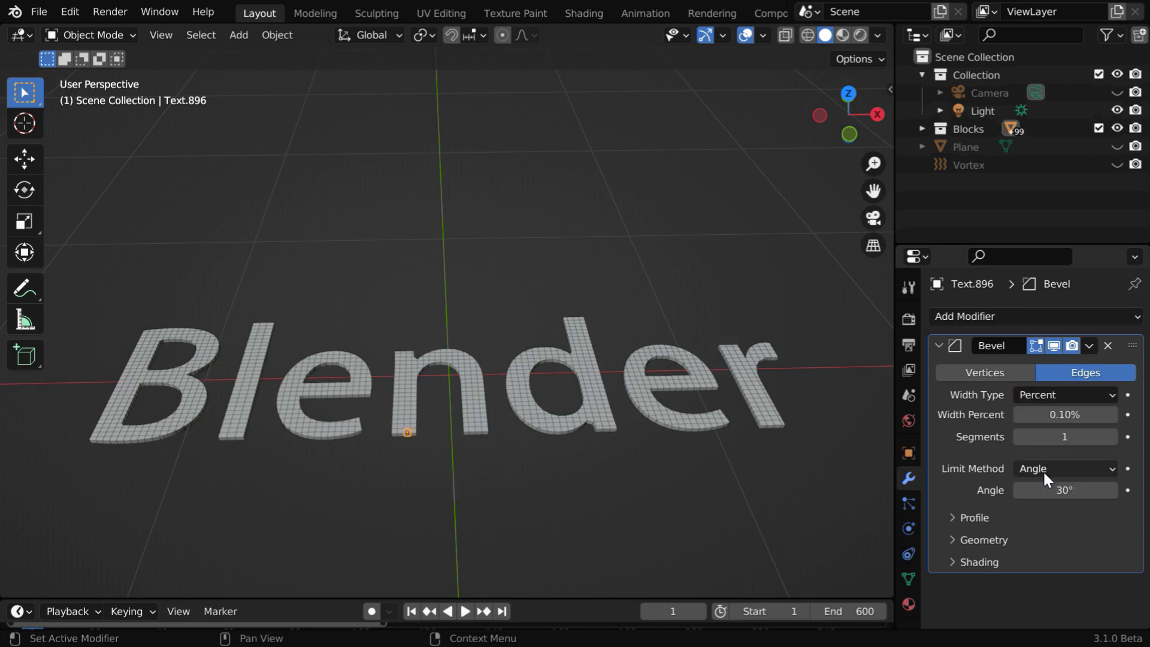
click(1074, 415)
text(15.)
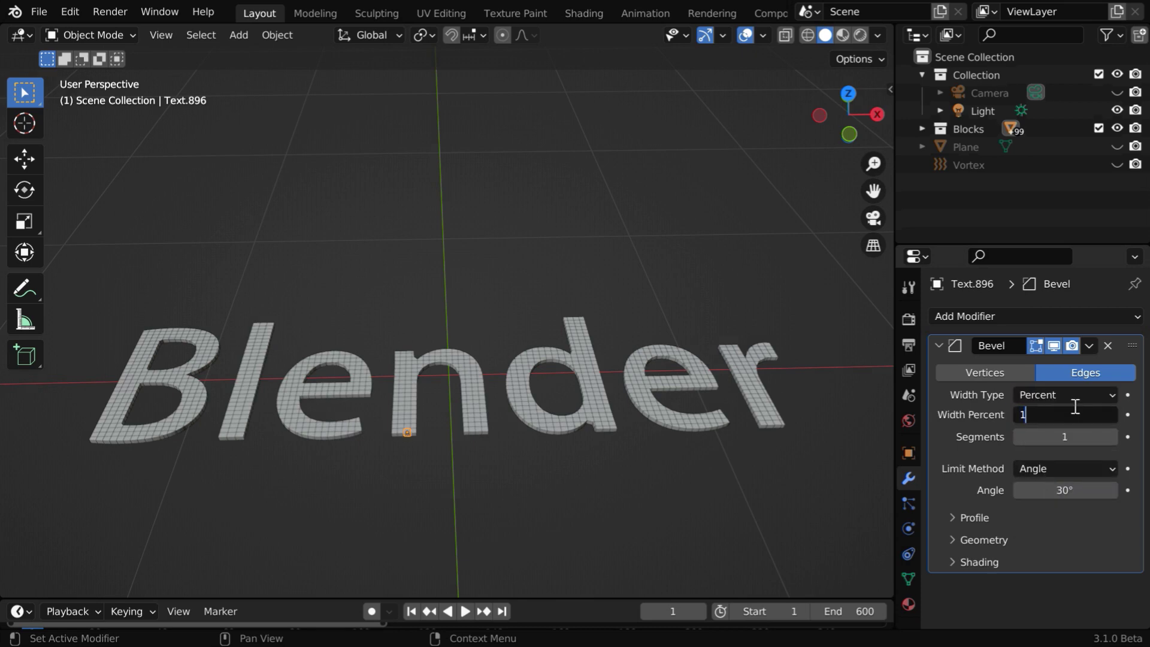
click(1085, 437)
text(5)
key(Return)
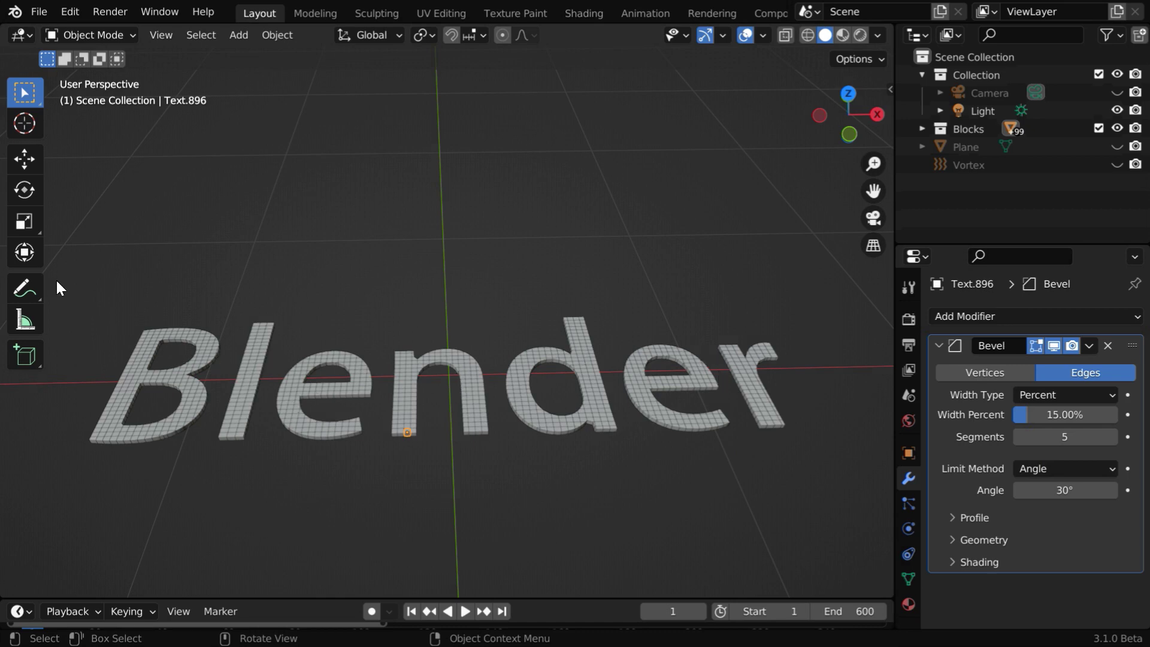
Copy the bevel modifier from the active piece to every selected letter piece.
drag(56, 279, 820, 495)
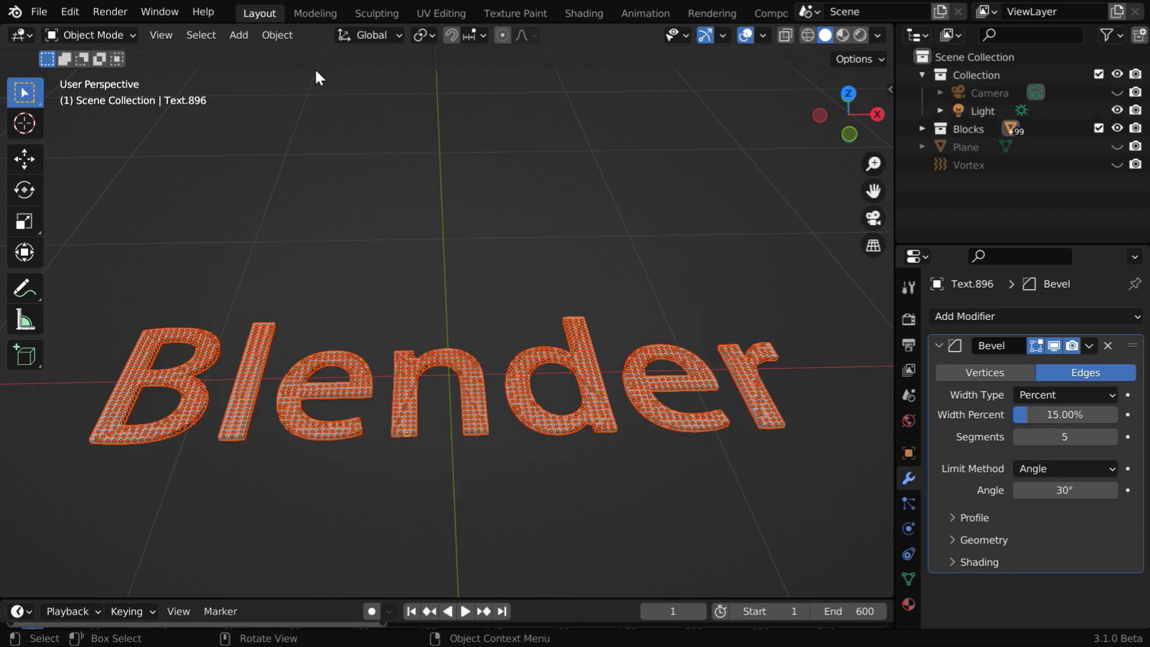
click(282, 34)
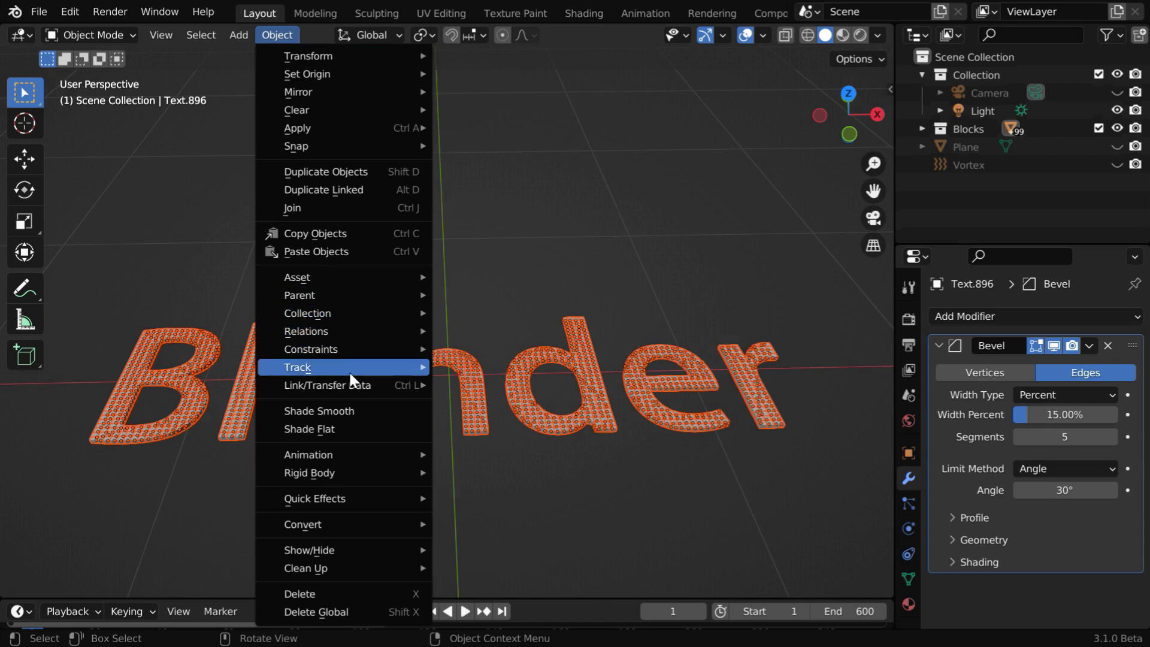
mouse_move(357, 391)
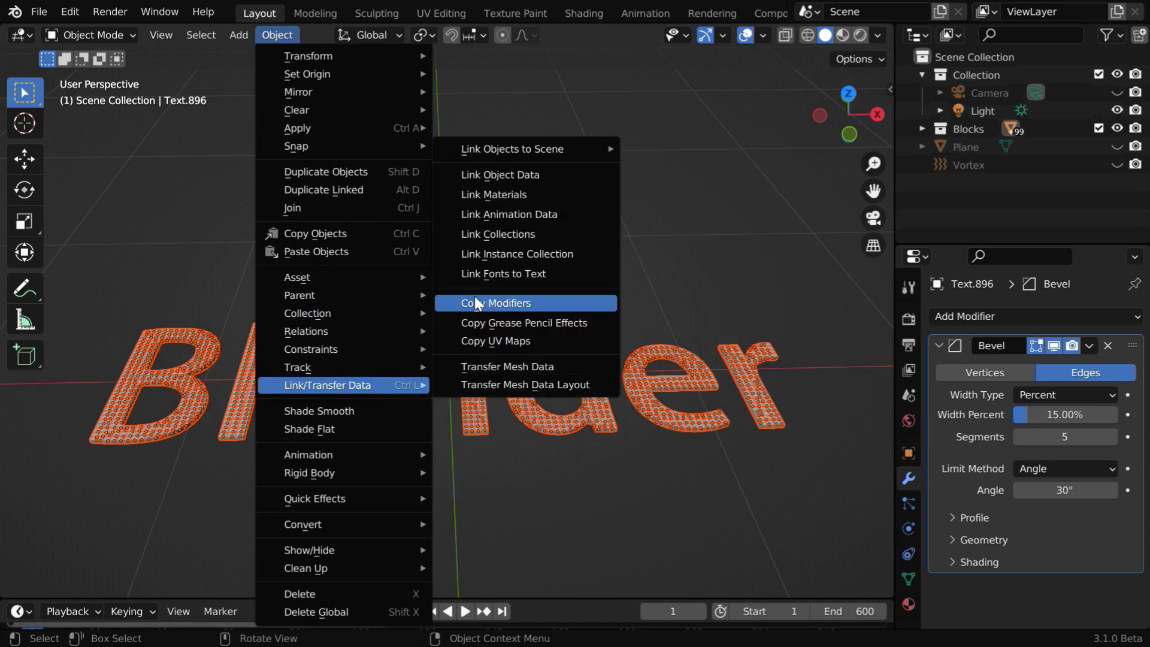
click(527, 304)
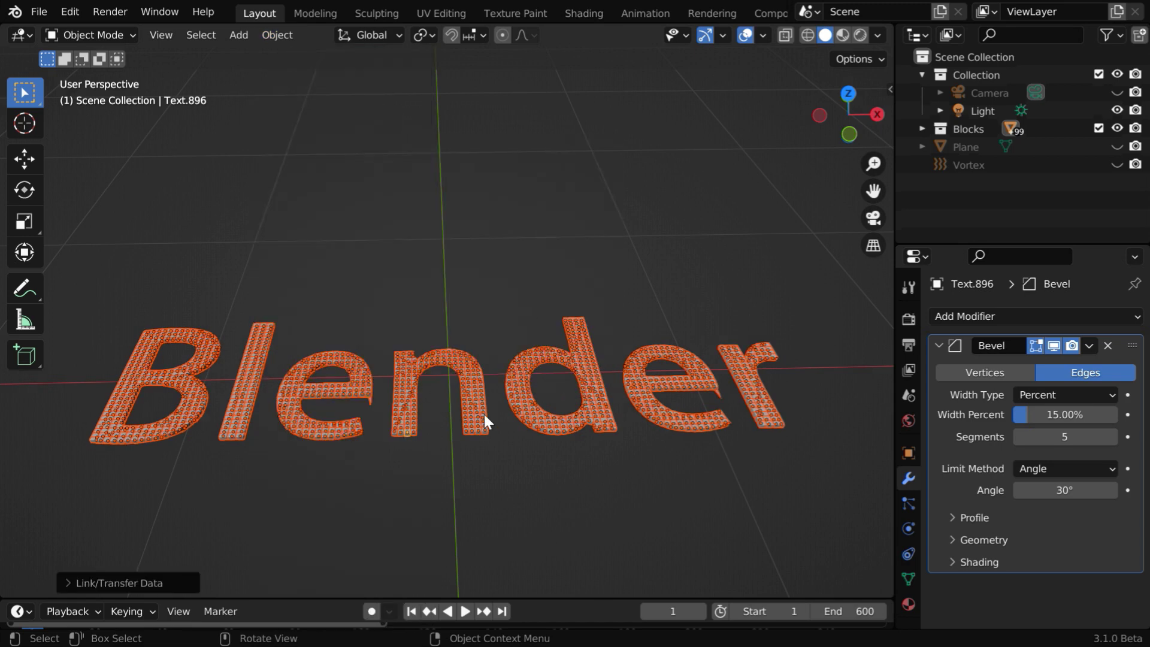
Set the bevel Width Percent to 5 on pieces Text.835 and Text.1882.
click(378, 461)
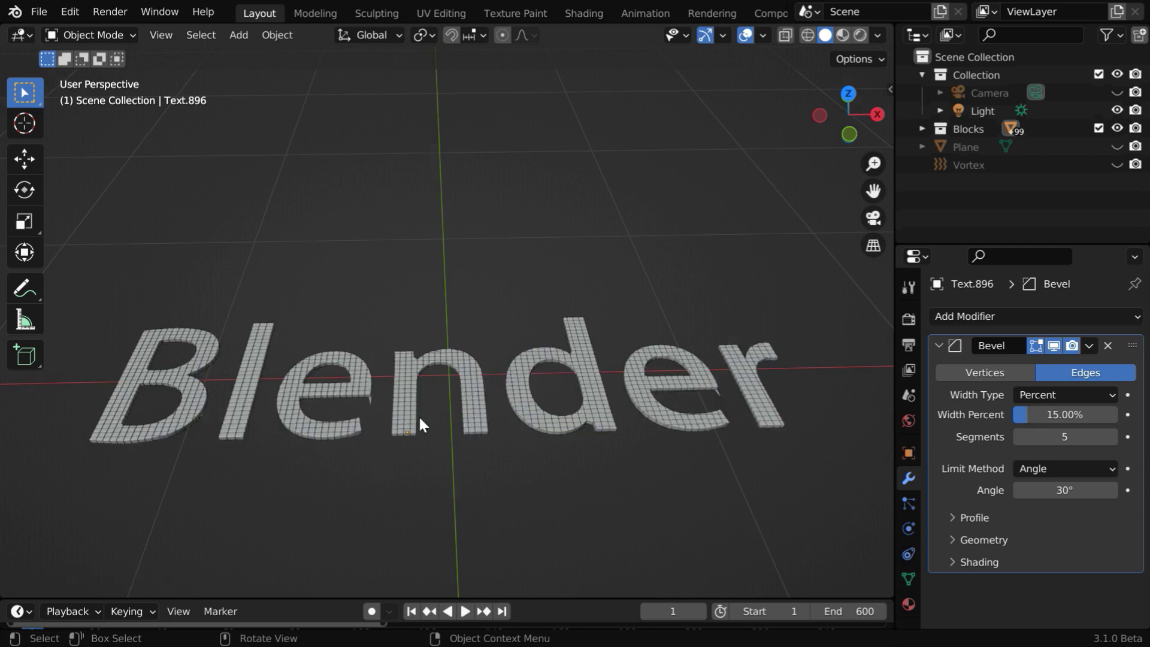
scroll(357, 440, up, 4)
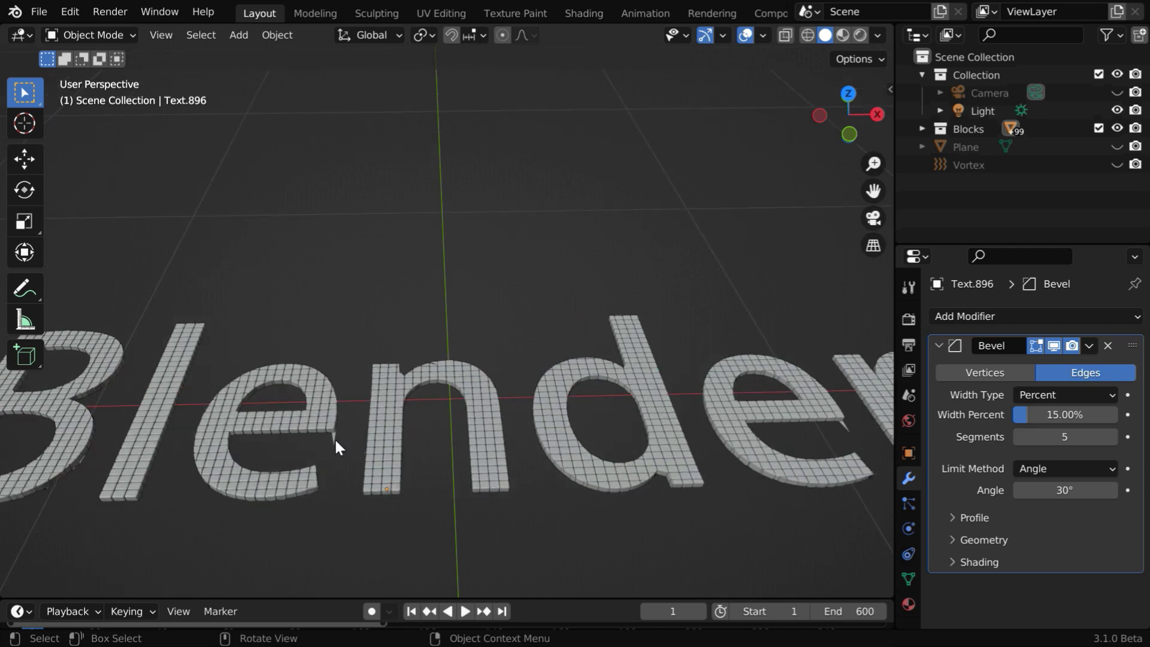
click(336, 447)
click(1055, 416)
text(5)
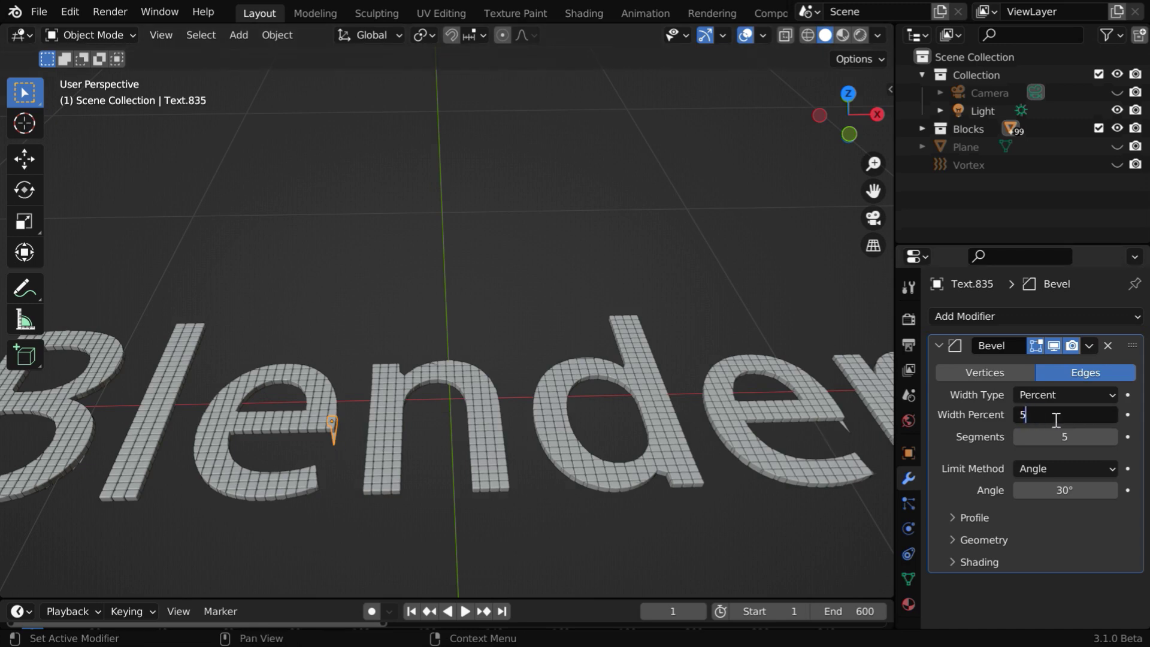
key(Return)
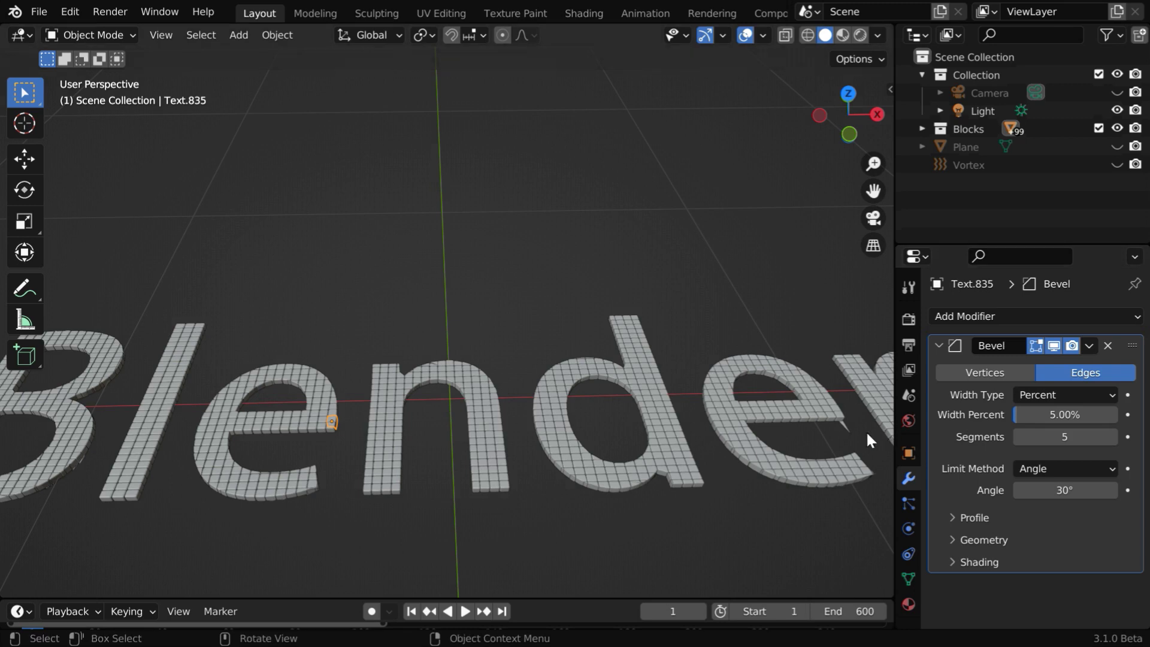
click(844, 426)
click(1070, 420)
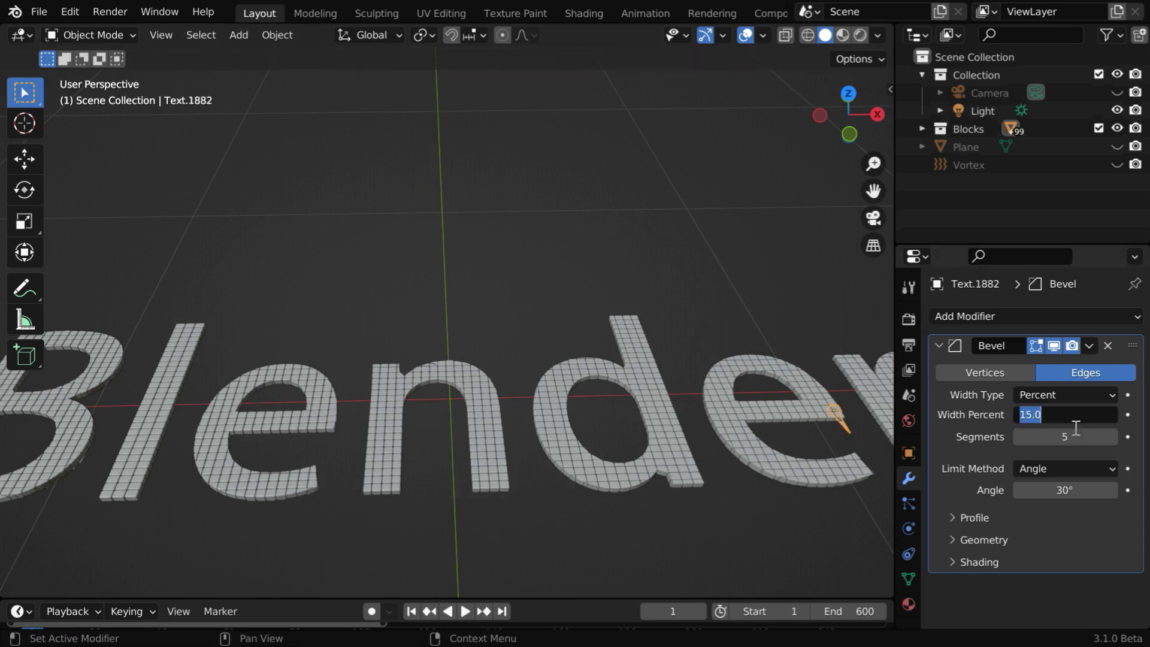
text(5)
key(Return)
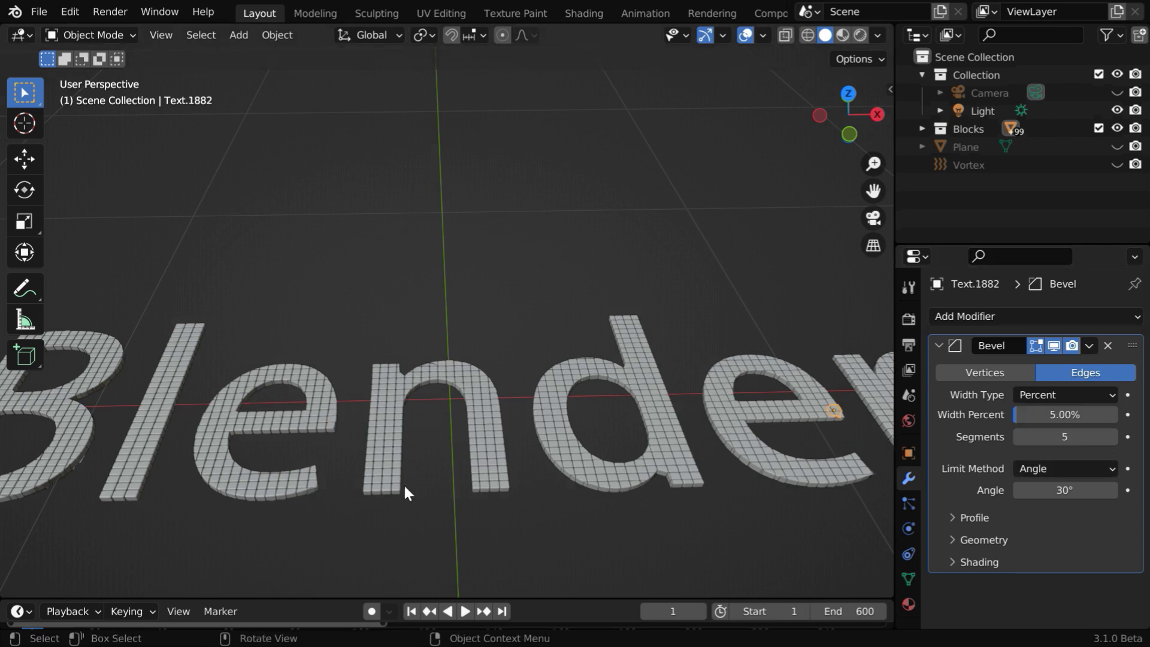
scroll(383, 461, down, 3)
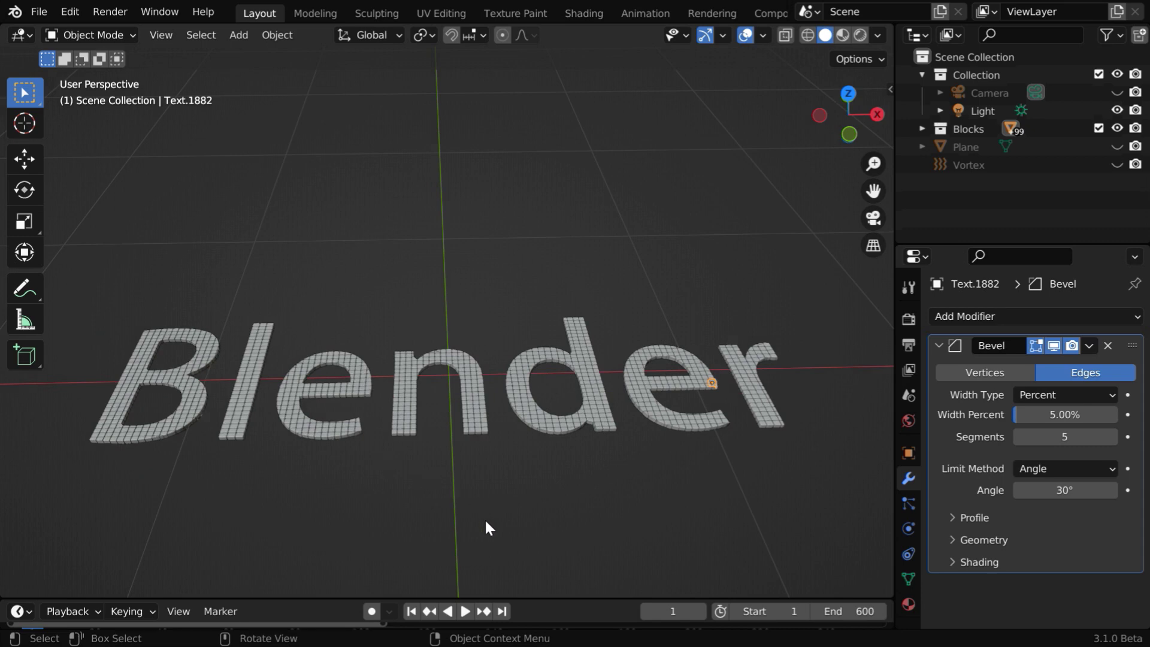
Switch to Rendered shading and create a new material with a blue Base Color.
click(860, 34)
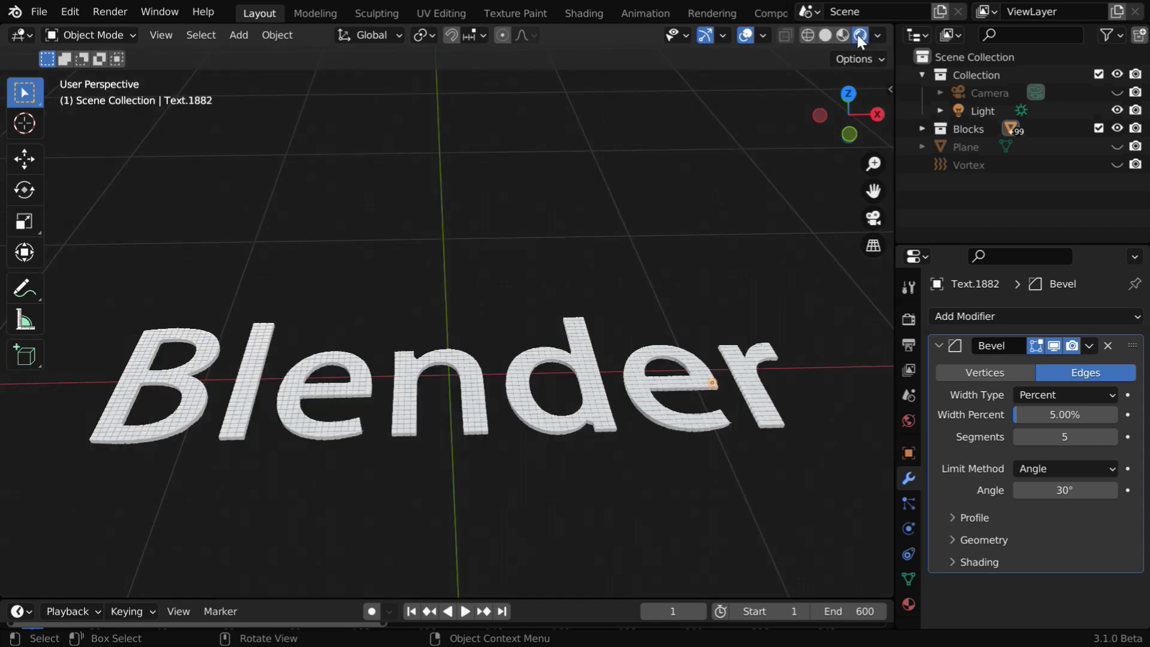
click(908, 604)
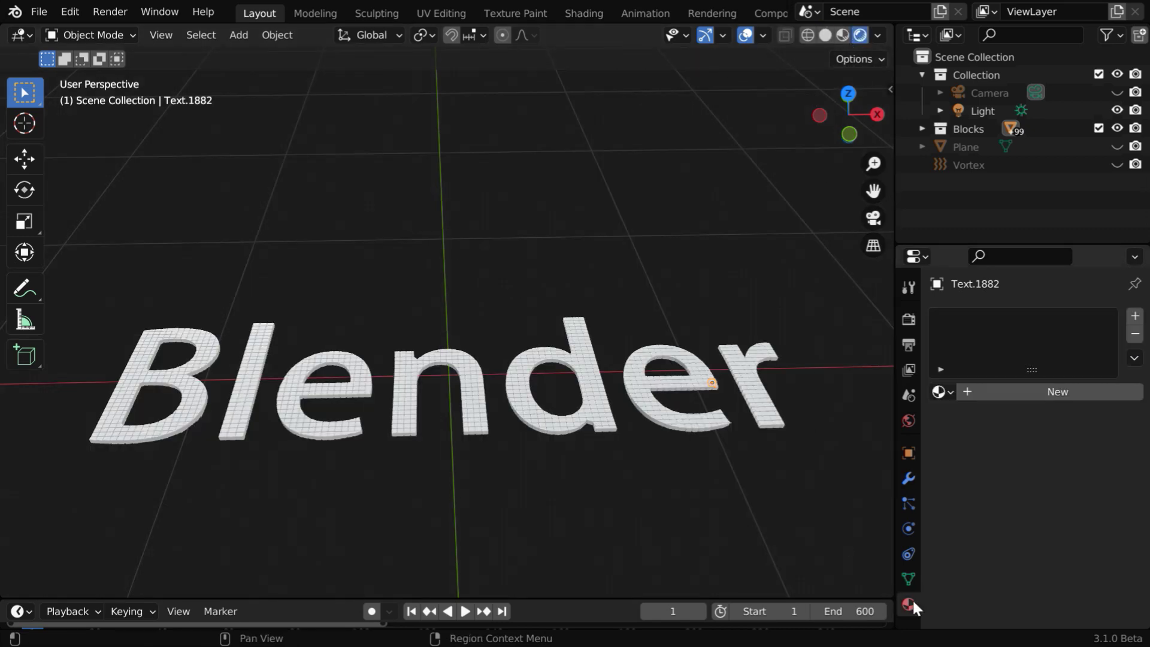
click(1012, 400)
scroll(1057, 521, down, 4)
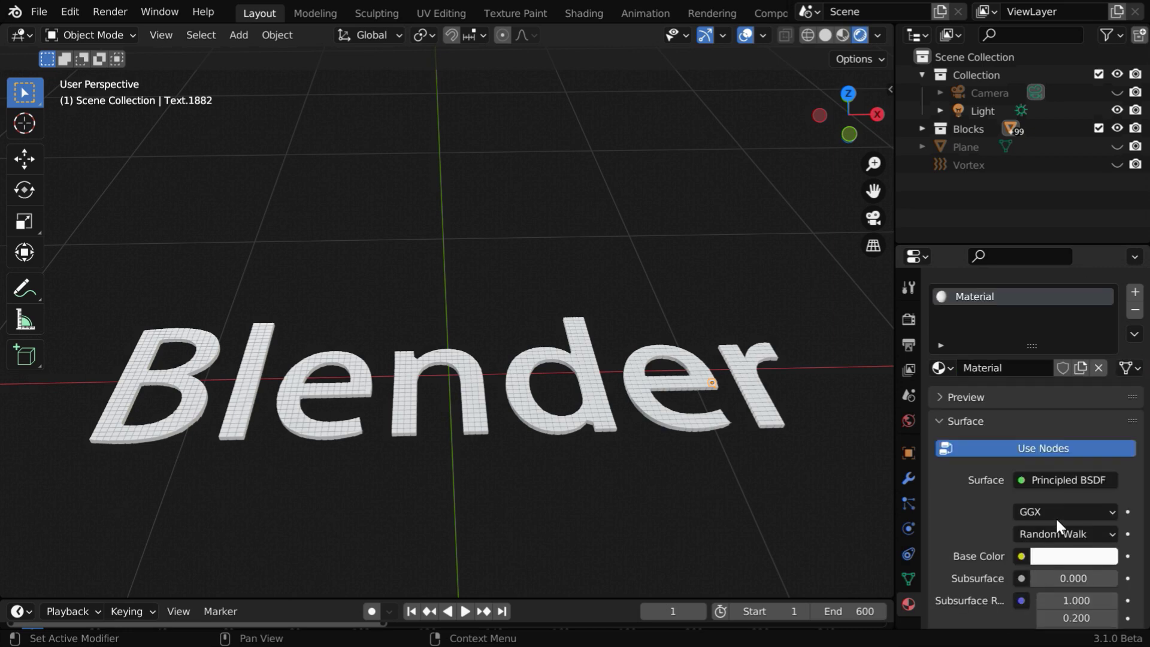
click(1058, 483)
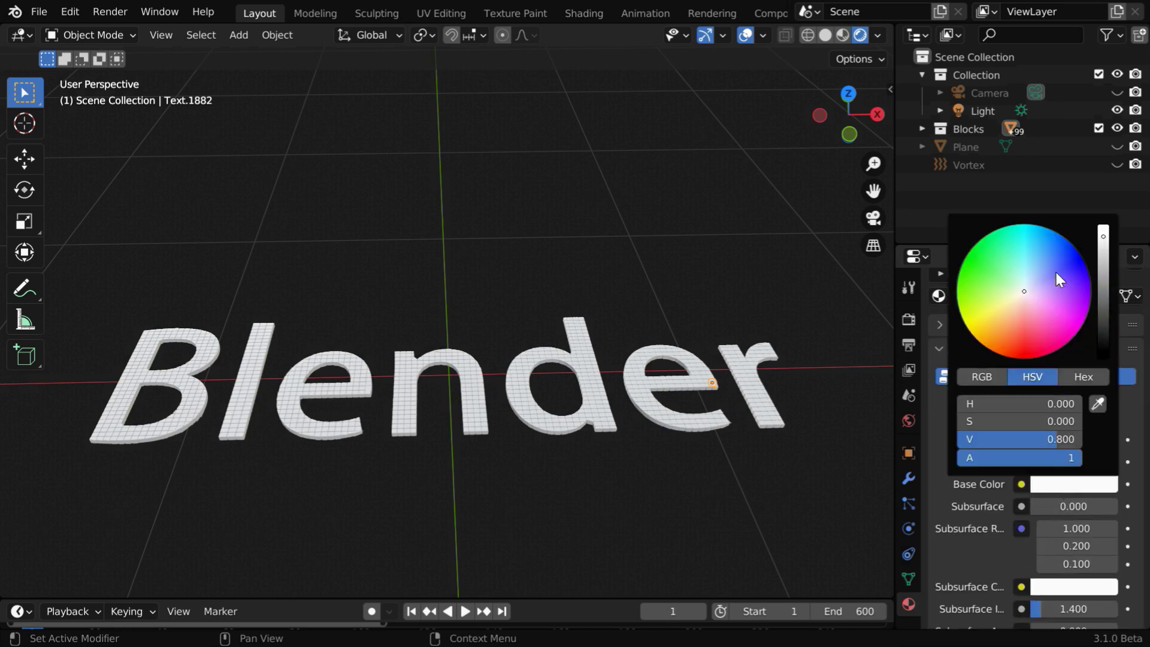
mouse_move(1056, 272)
mouse_down()
mouse_move(1063, 240)
mouse_move(1073, 243)
mouse_up()
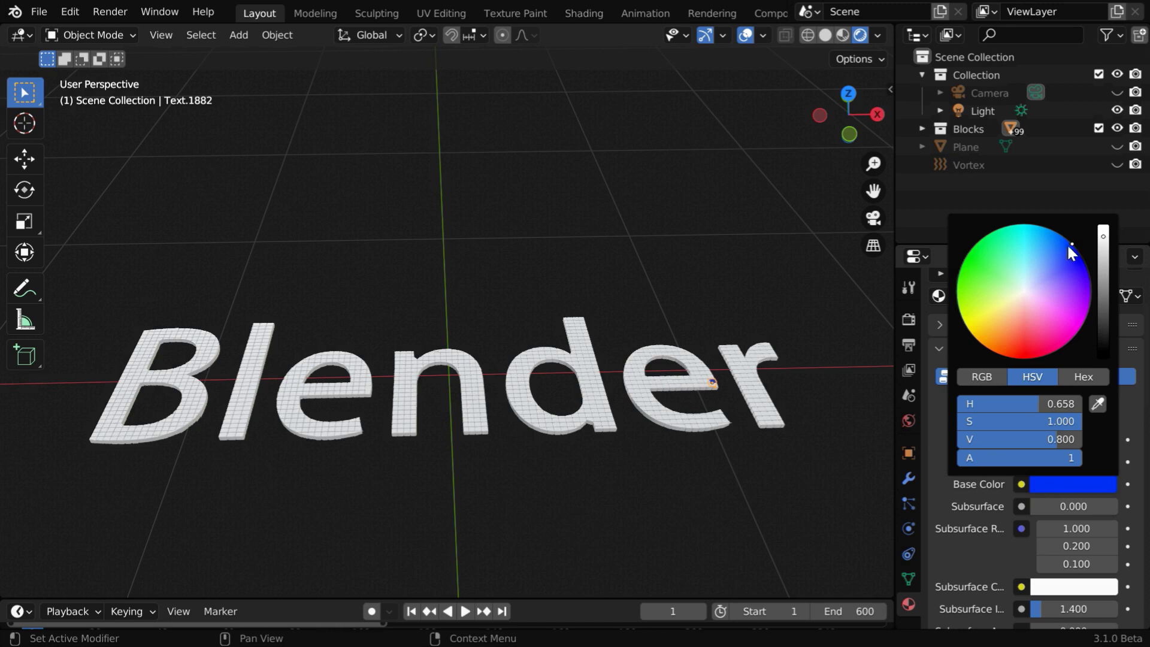
Link the blue material to all the Blender text blocks, then deselect them.
drag(67, 285, 812, 478)
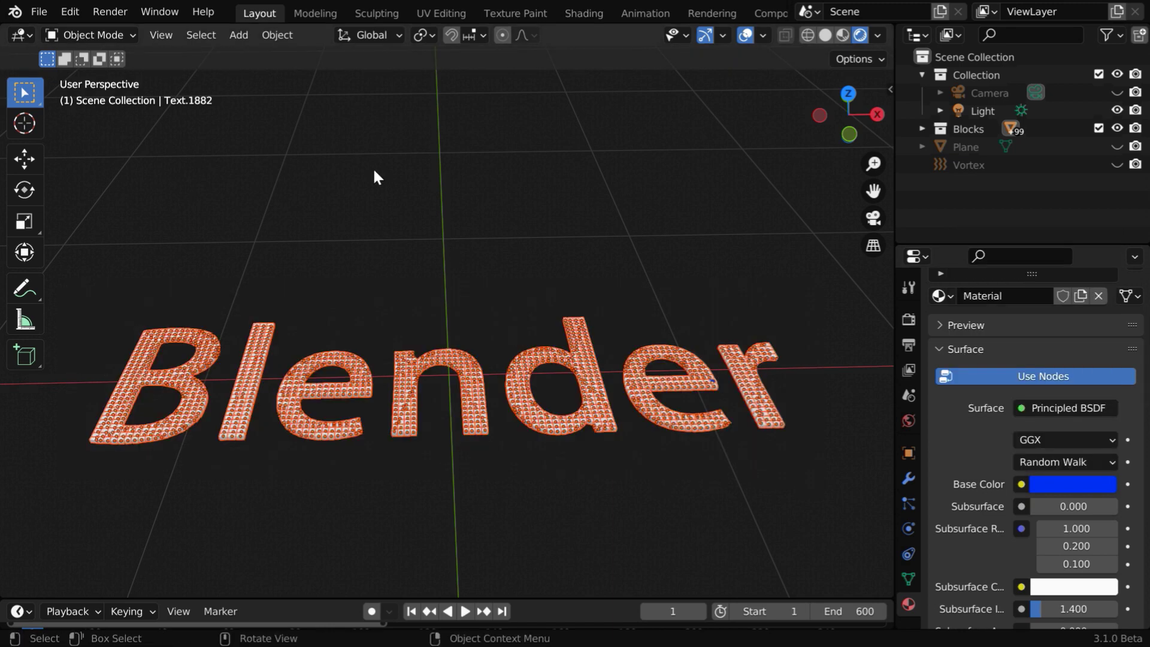
click(269, 39)
mouse_move(352, 386)
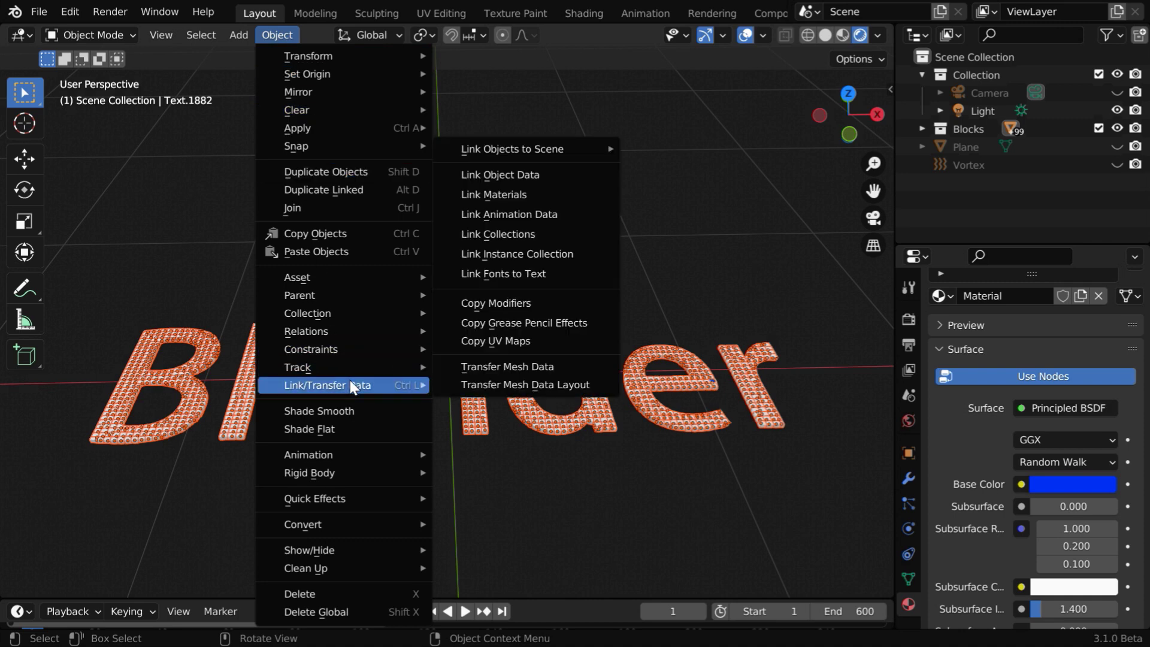
click(512, 195)
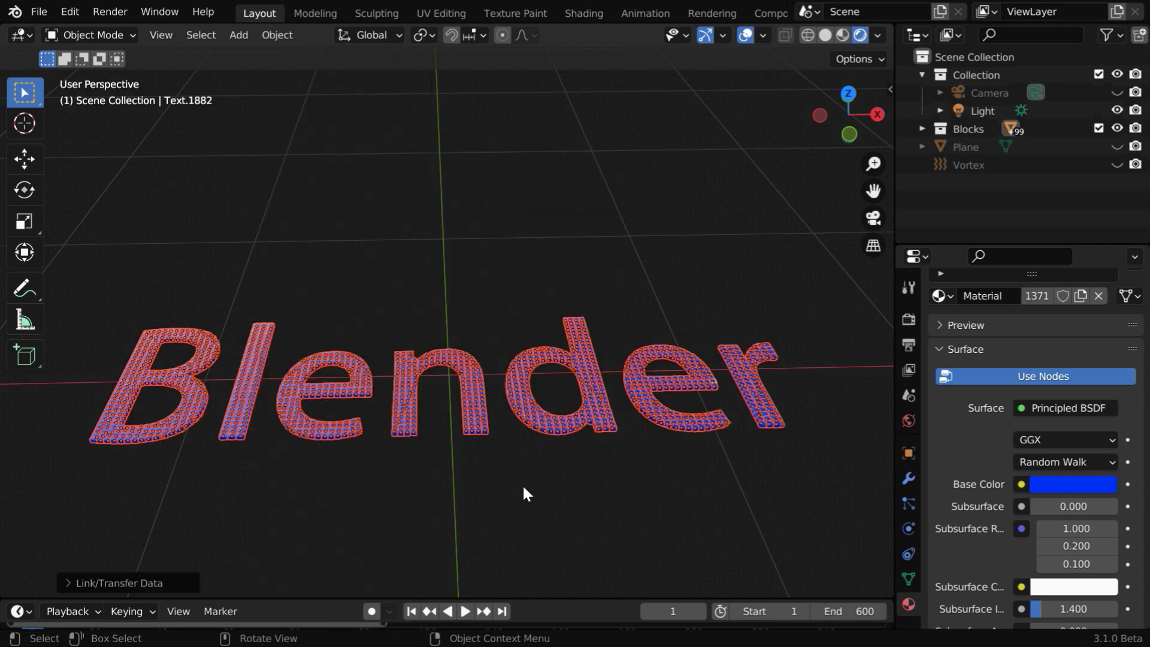
click(647, 510)
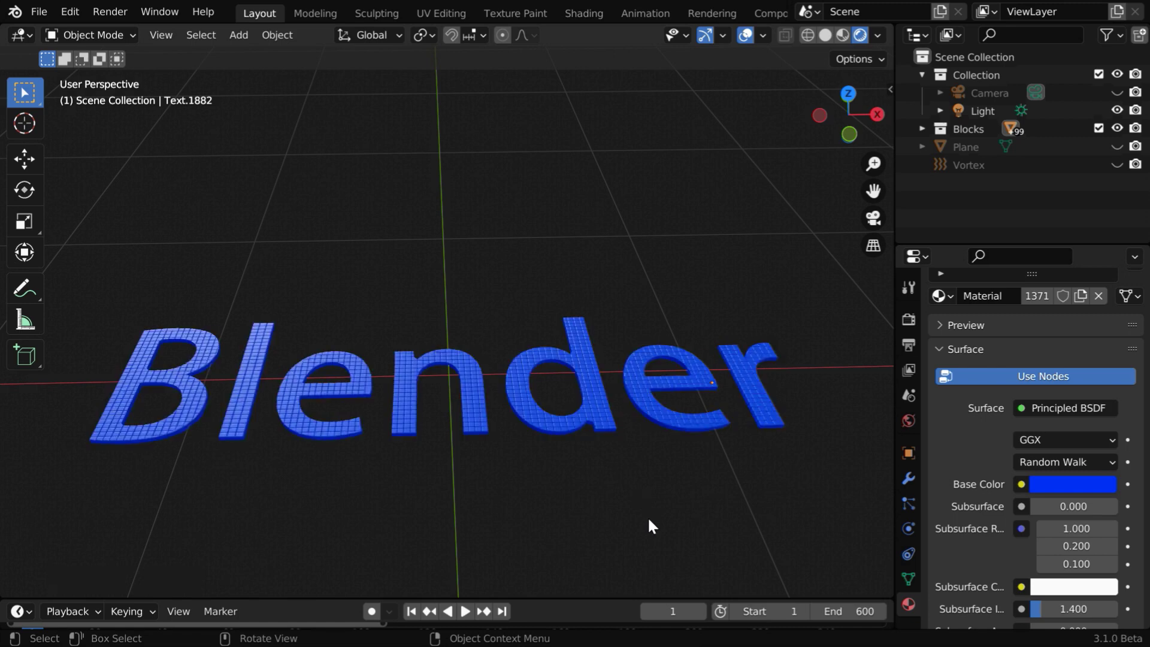
Unhide the Plane, select it and give it a new material.
click(1116, 146)
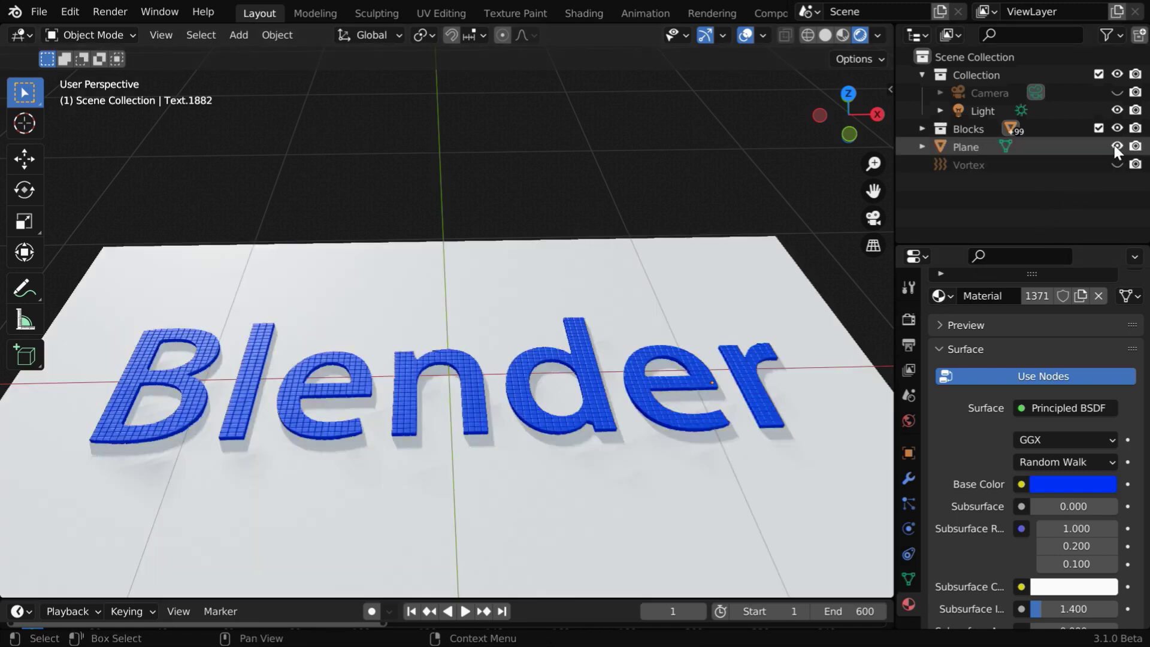
click(953, 144)
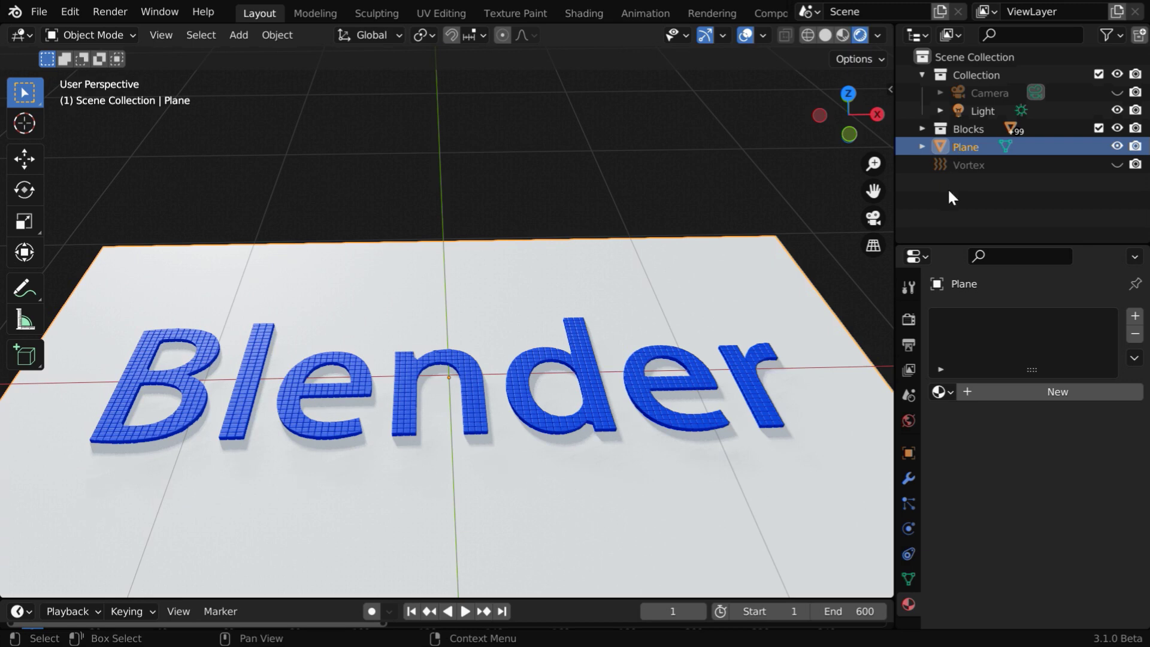
click(1020, 392)
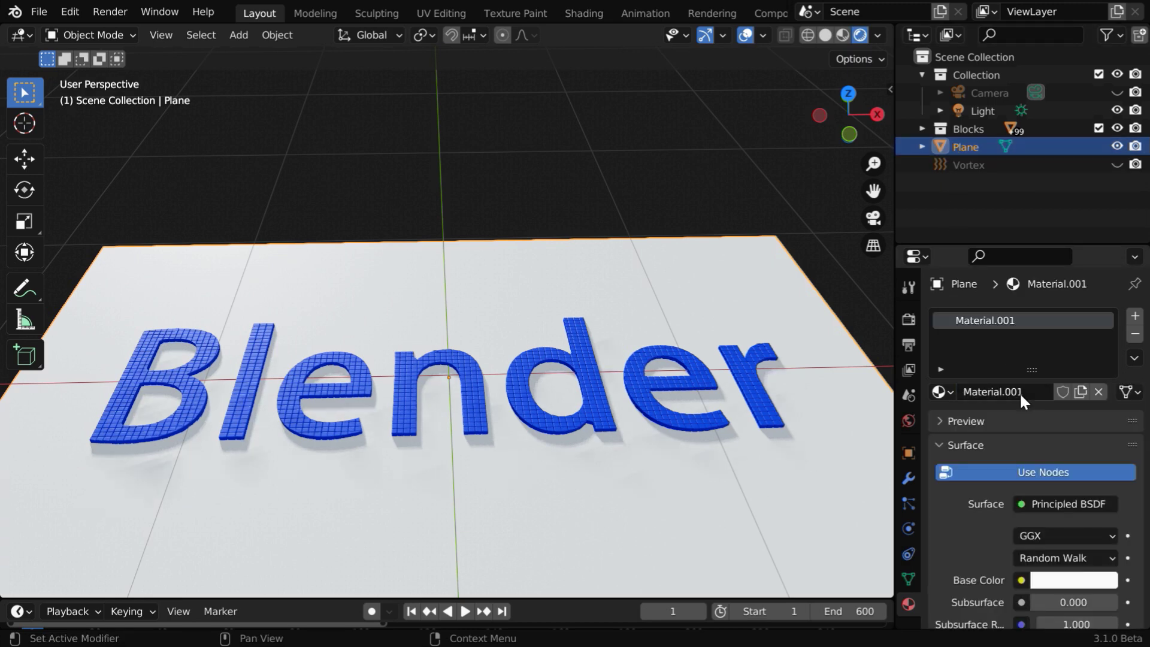
Drive the plane's Base Color with an Image Texture loaded from Chocolate.jpeg.
scroll(1002, 475, down, 6)
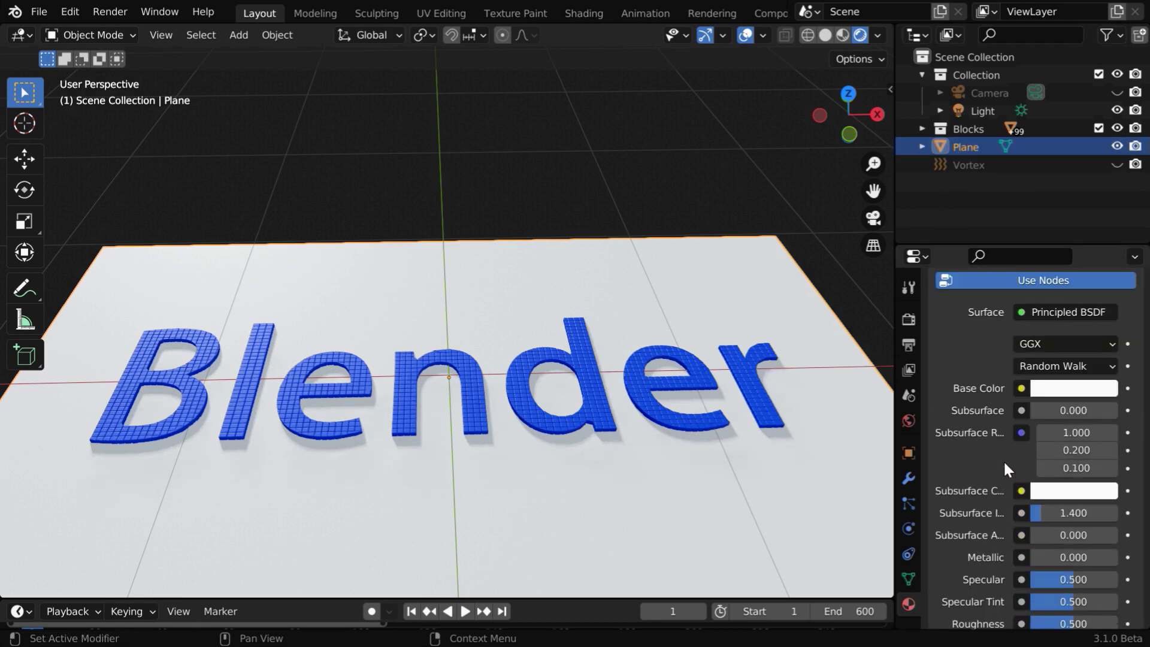
click(1022, 390)
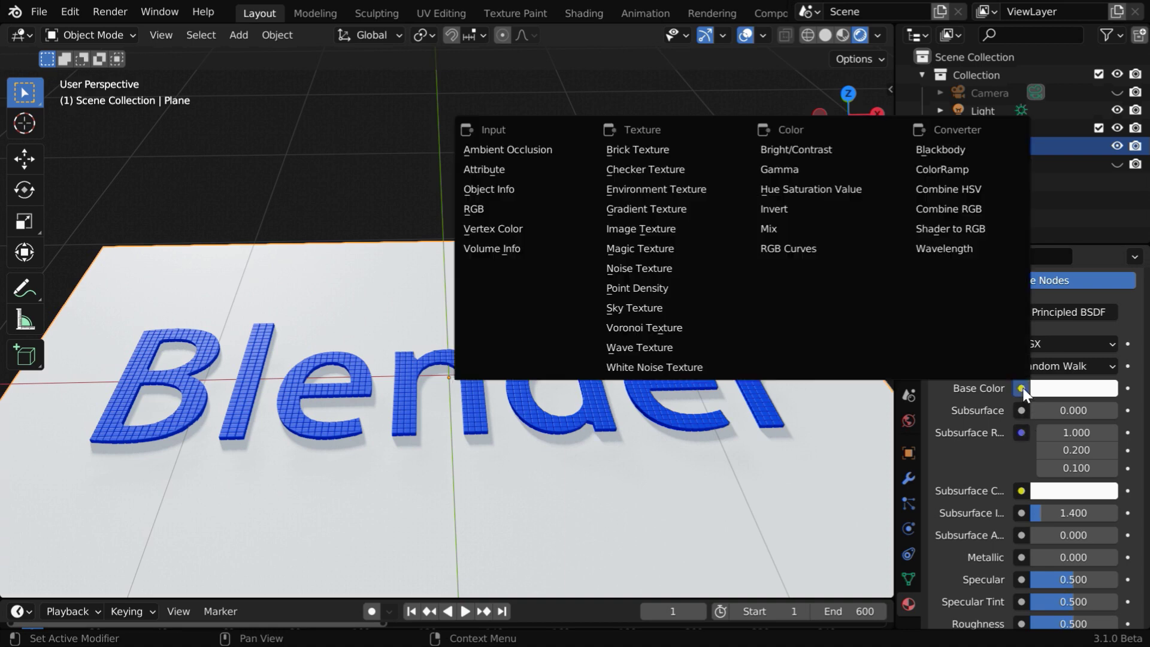
click(650, 231)
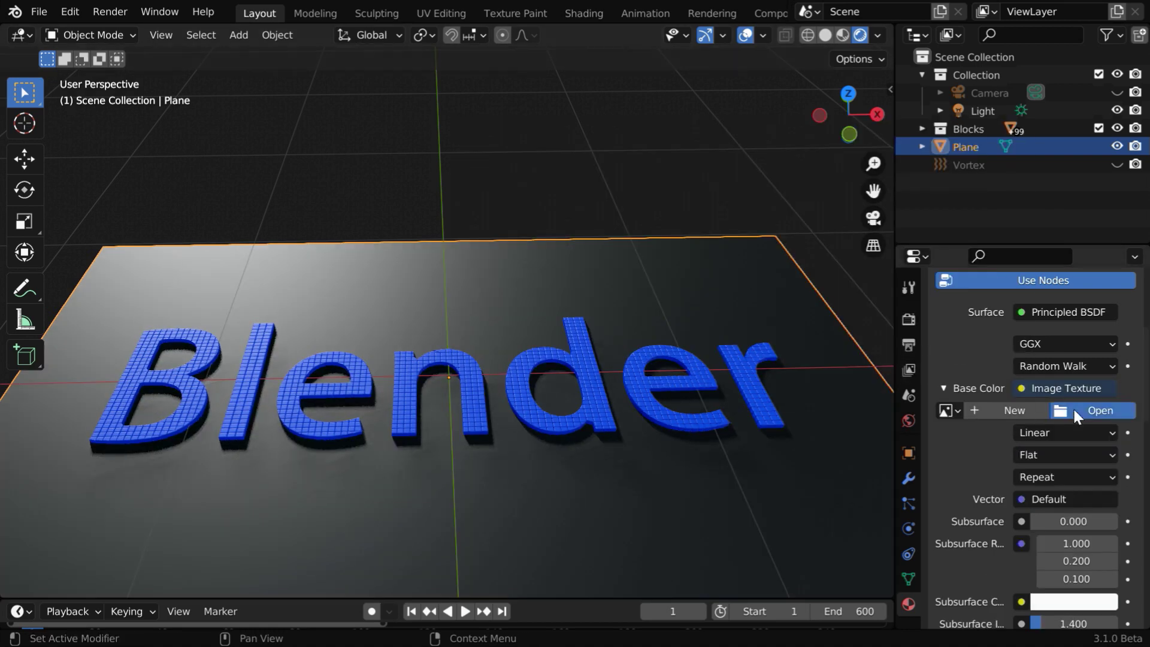
click(1073, 409)
click(522, 240)
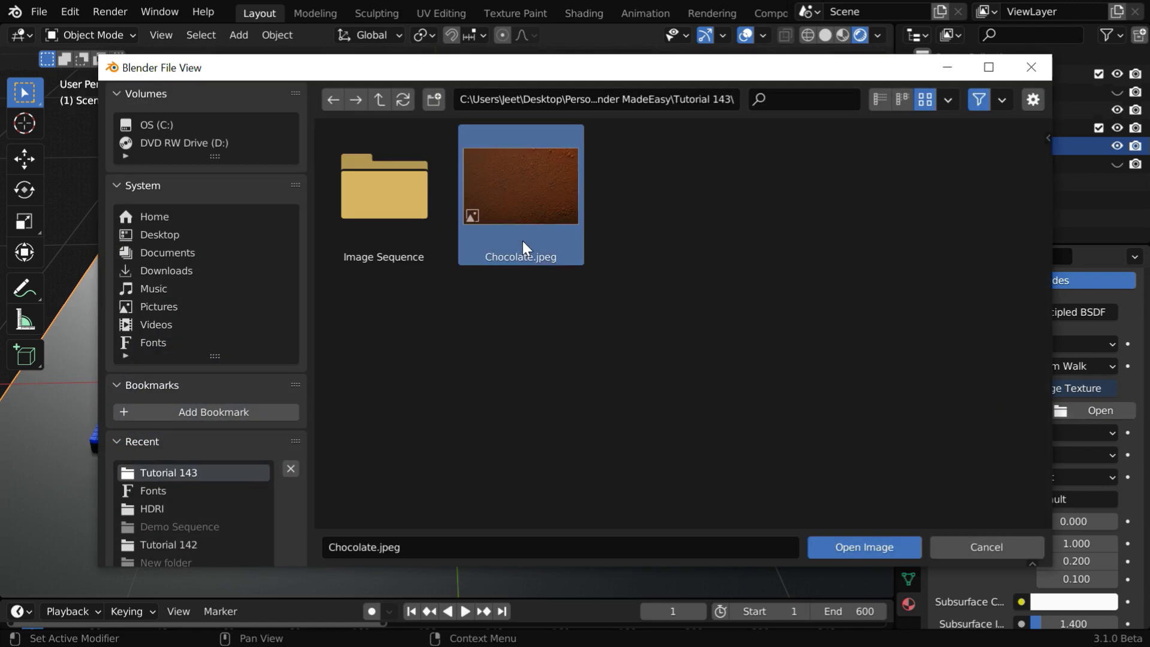
click(863, 546)
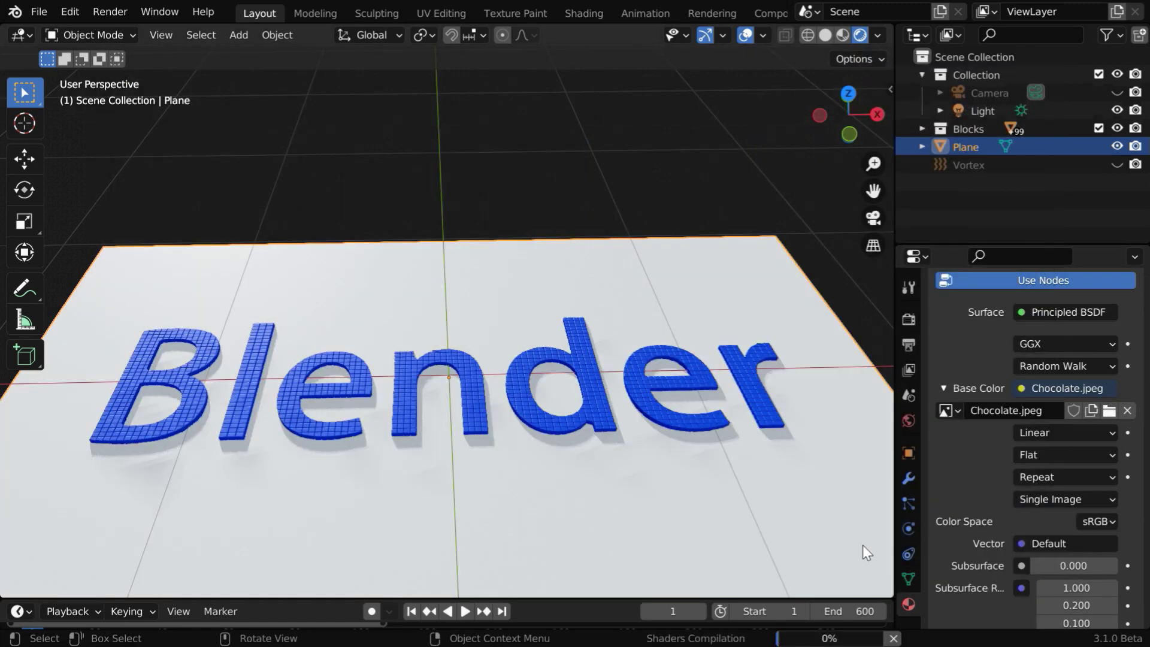
Set the floor material's Specular to 0.
scroll(1028, 517, down, 2)
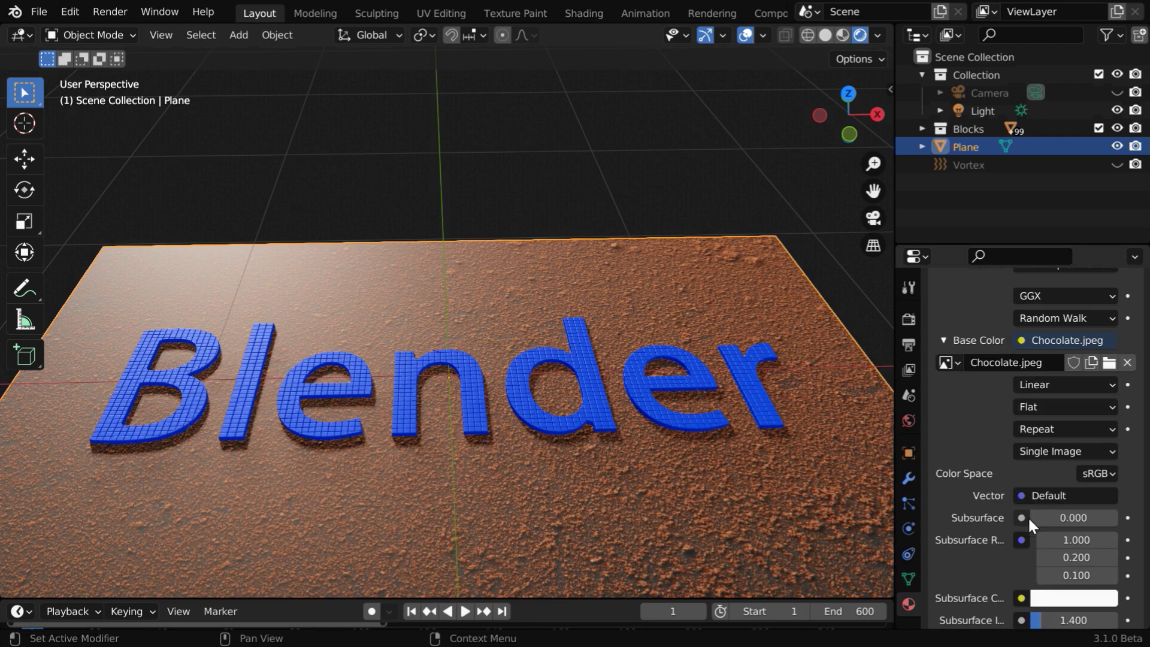
scroll(1028, 517, down, 6)
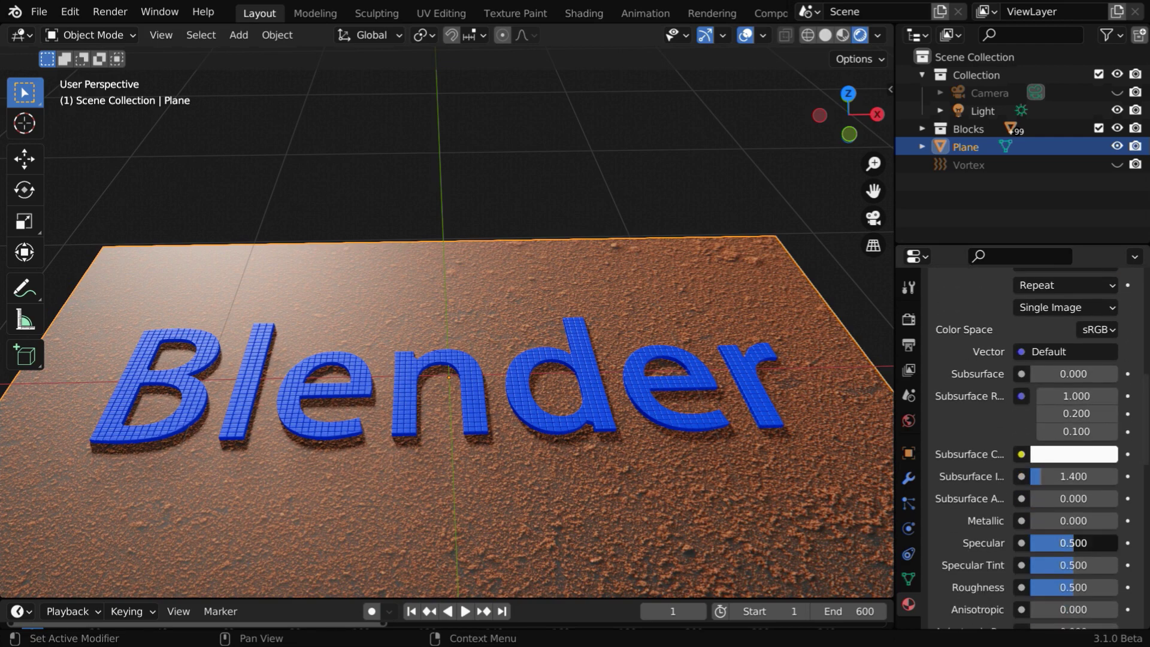
key(BackSpace)
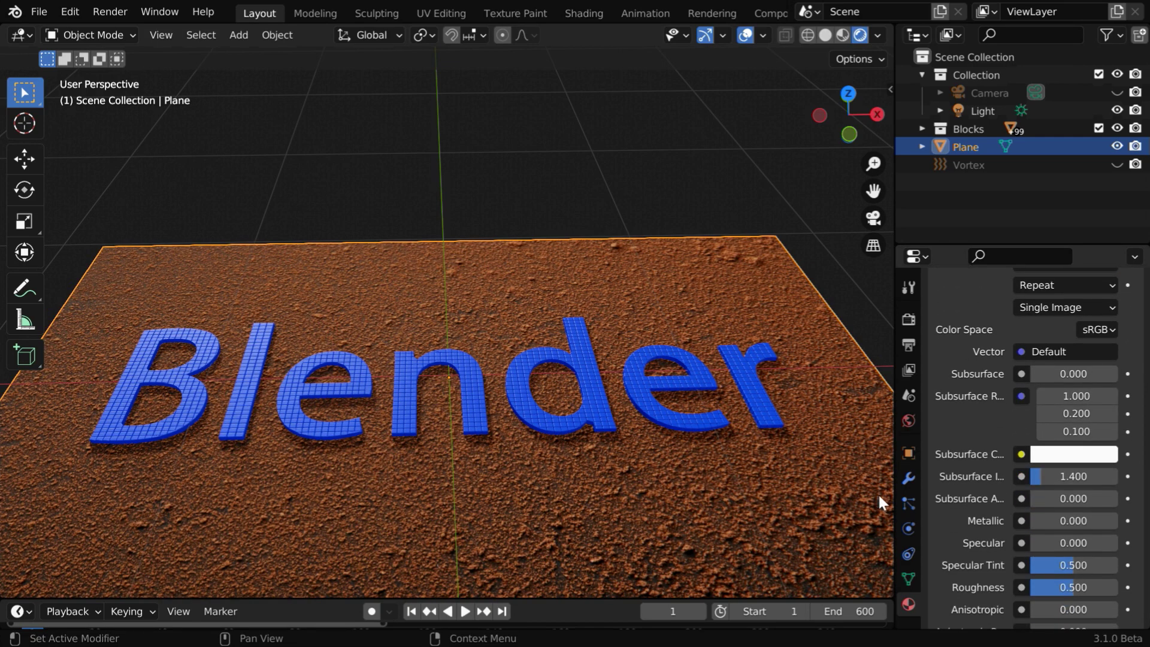
Jump to frame 550 and play the block simulation in reverse.
middle_drag(546, 470, 602, 513)
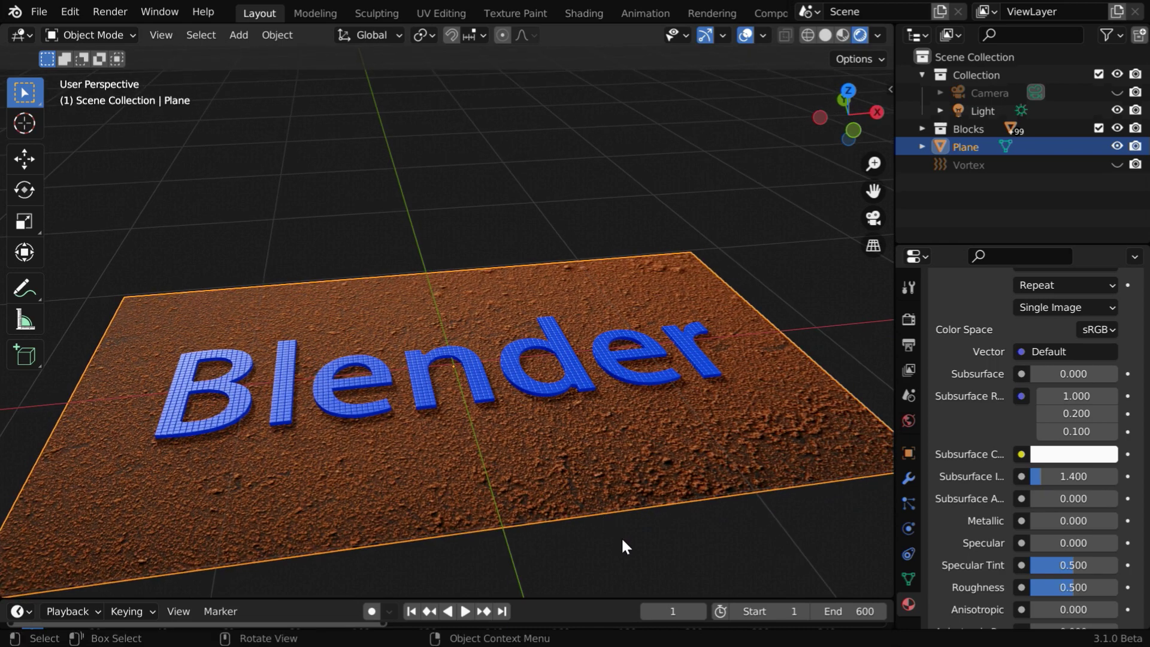
click(623, 540)
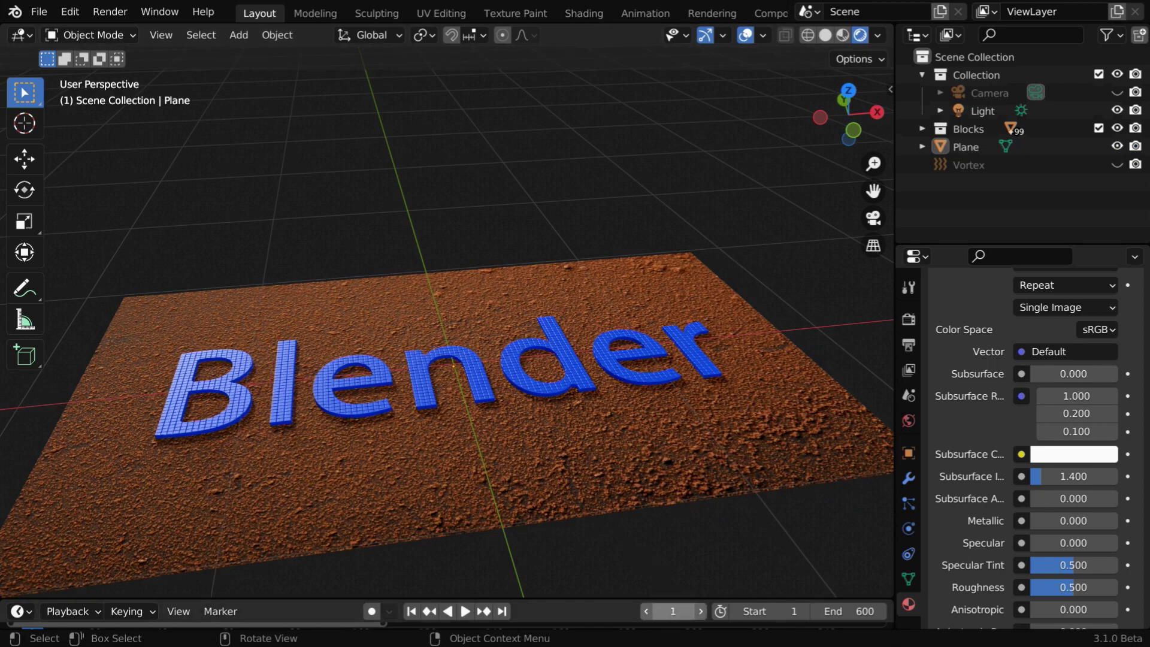
click(683, 612)
text(550)
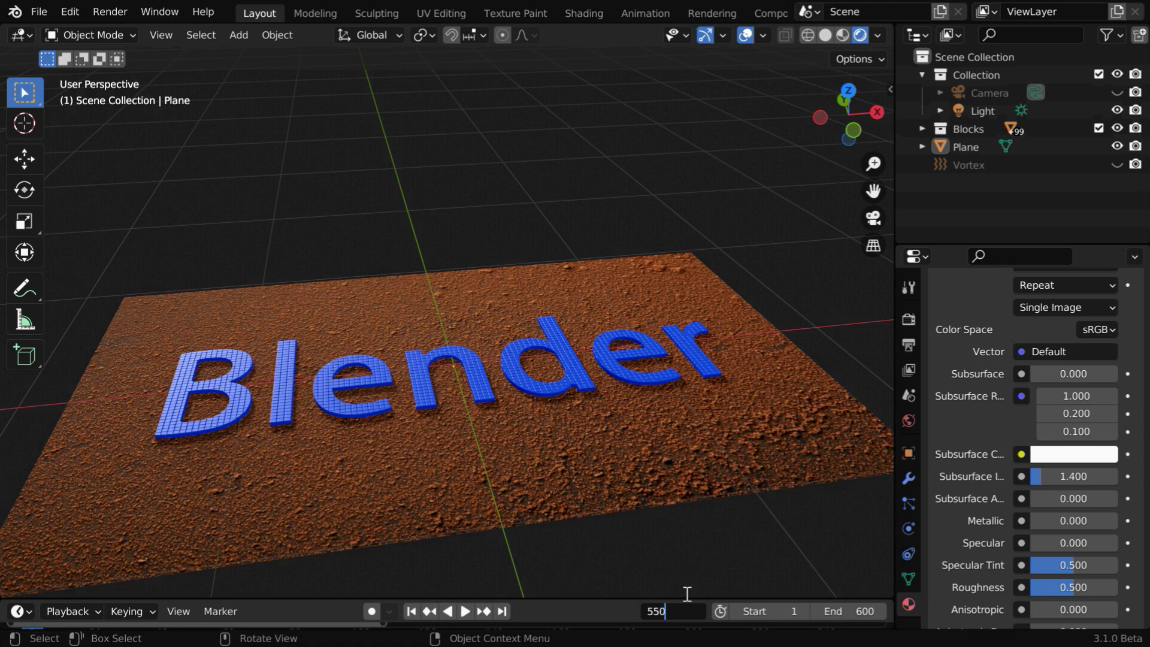
key(Return)
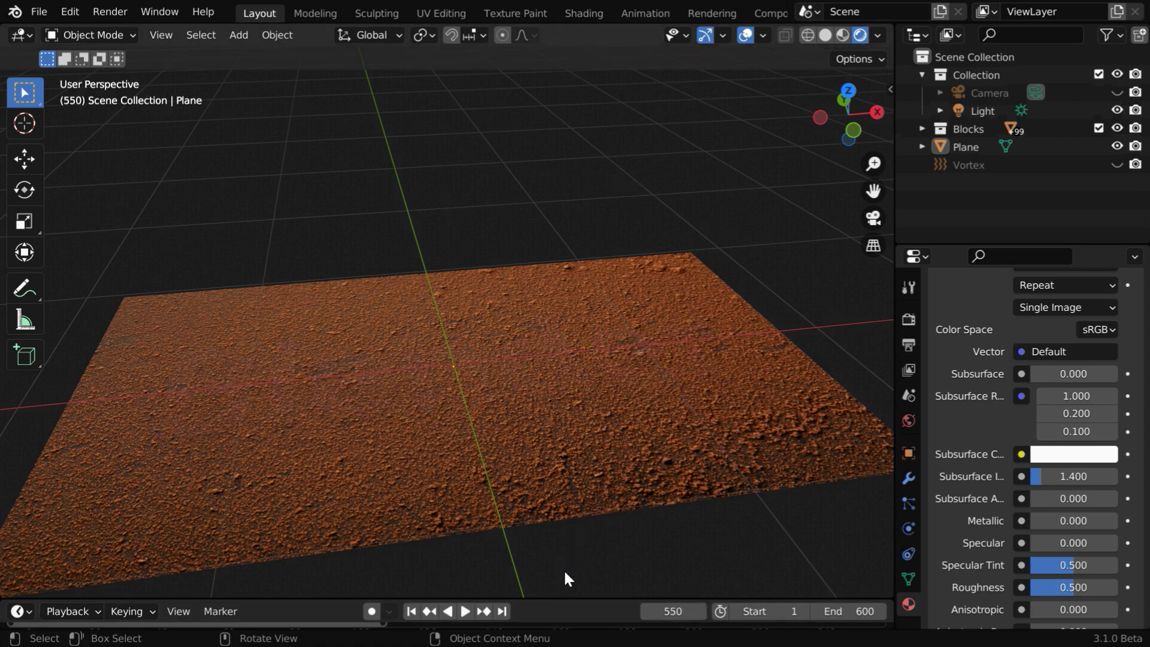
click(449, 611)
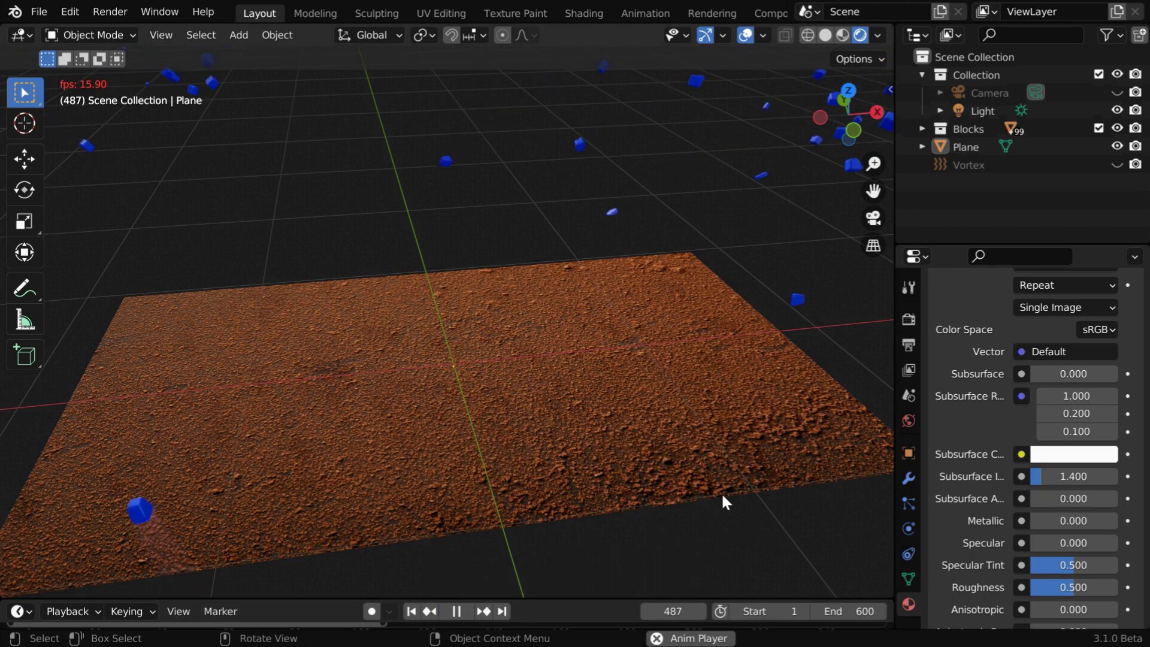
Select the Light and turn on Contact Shadows in its Shadow settings.
click(987, 110)
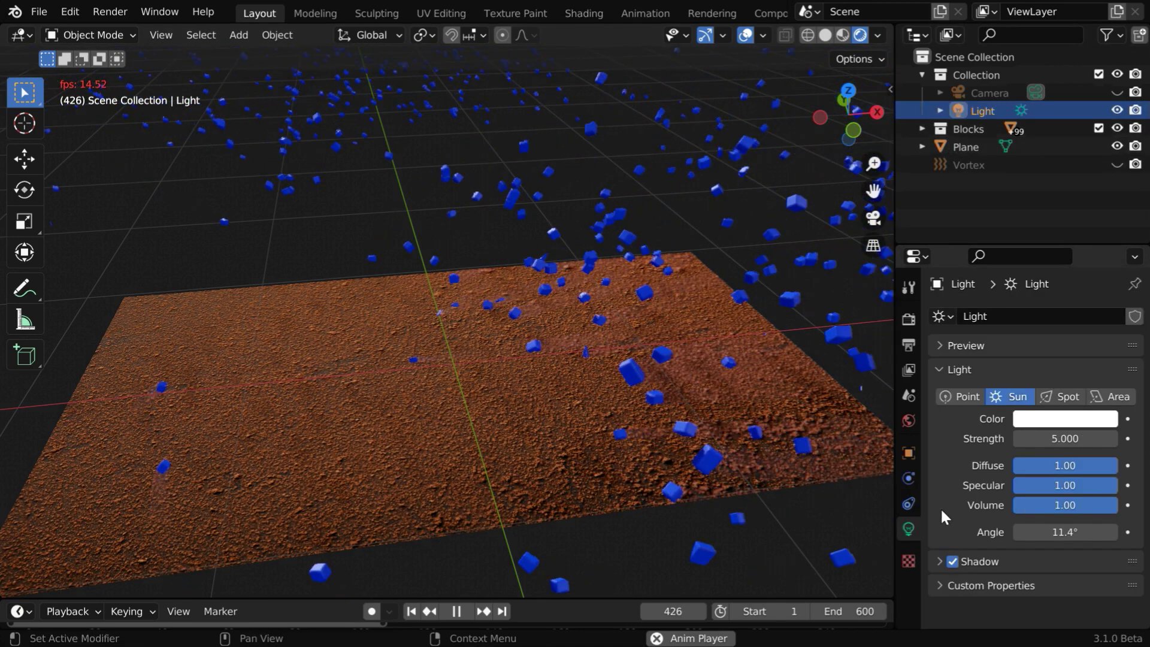
click(940, 563)
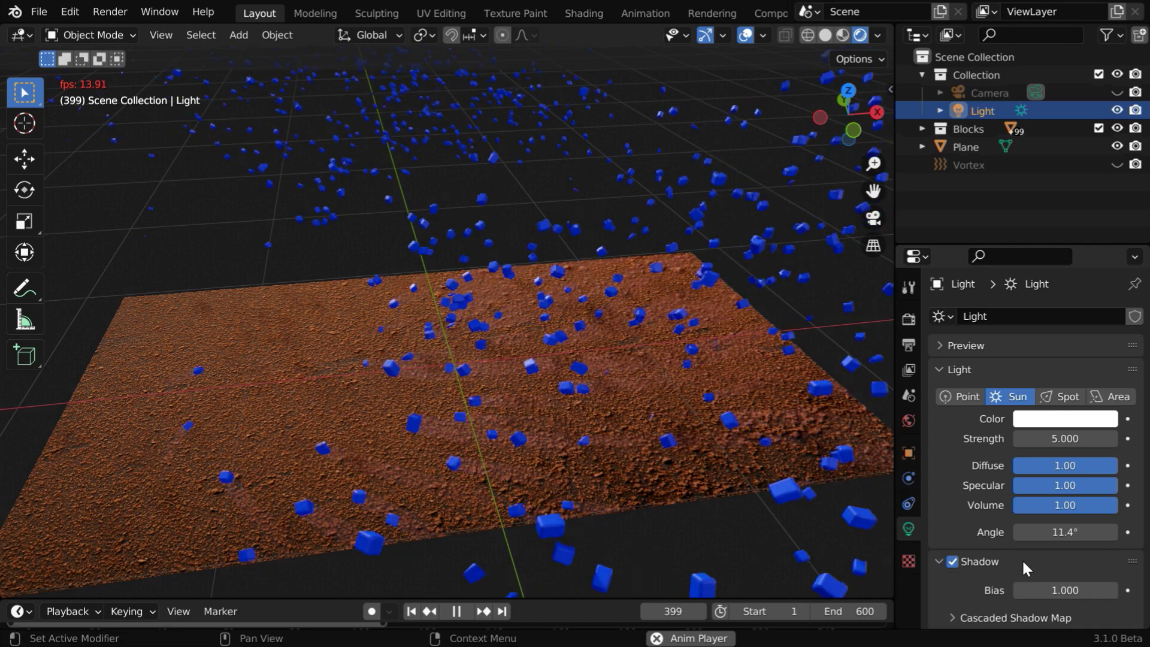
scroll(1030, 569, down, 2)
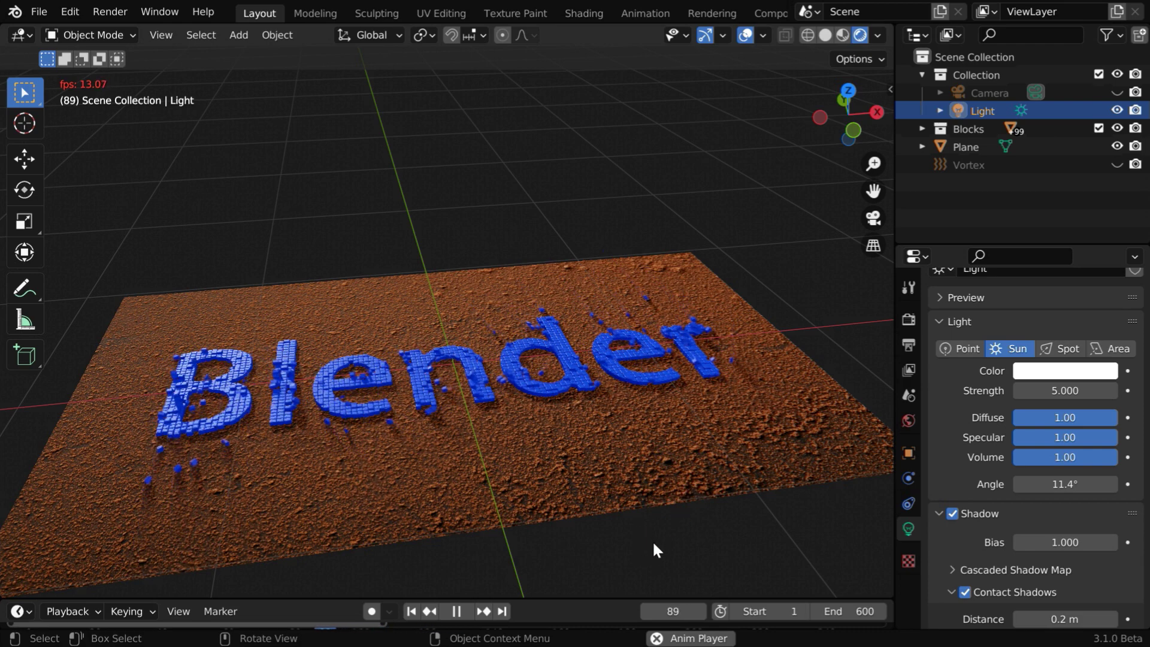
Stop reverse playback at frame 44 and zoom in on the reassembled text.
click(459, 611)
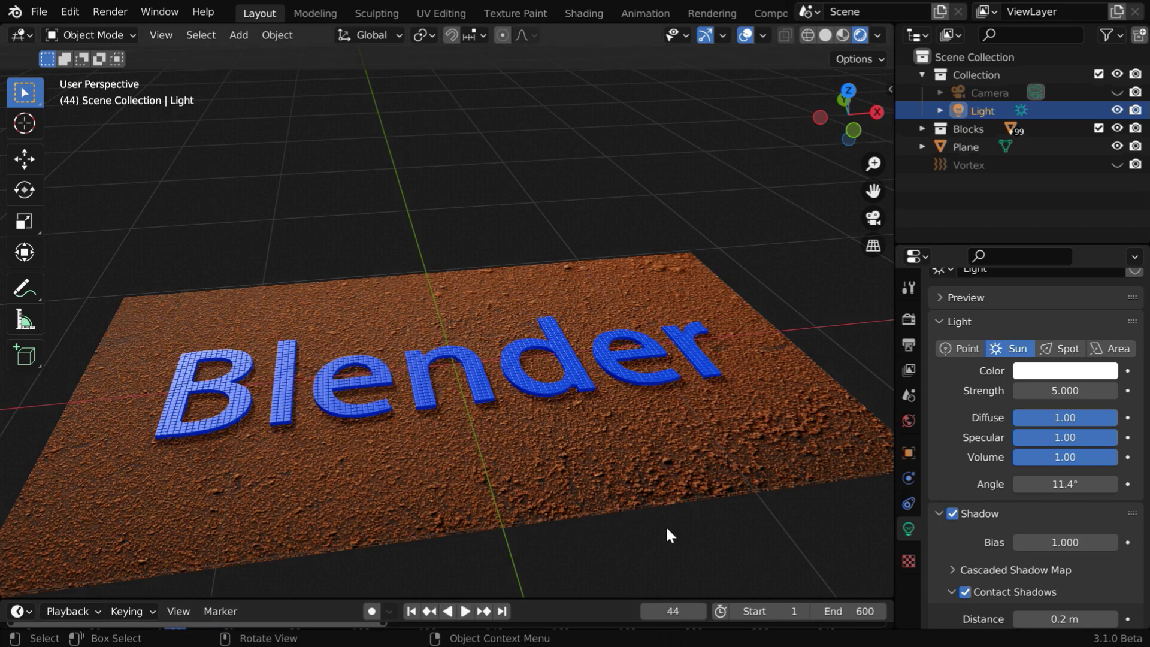
middle_drag(663, 527, 649, 577)
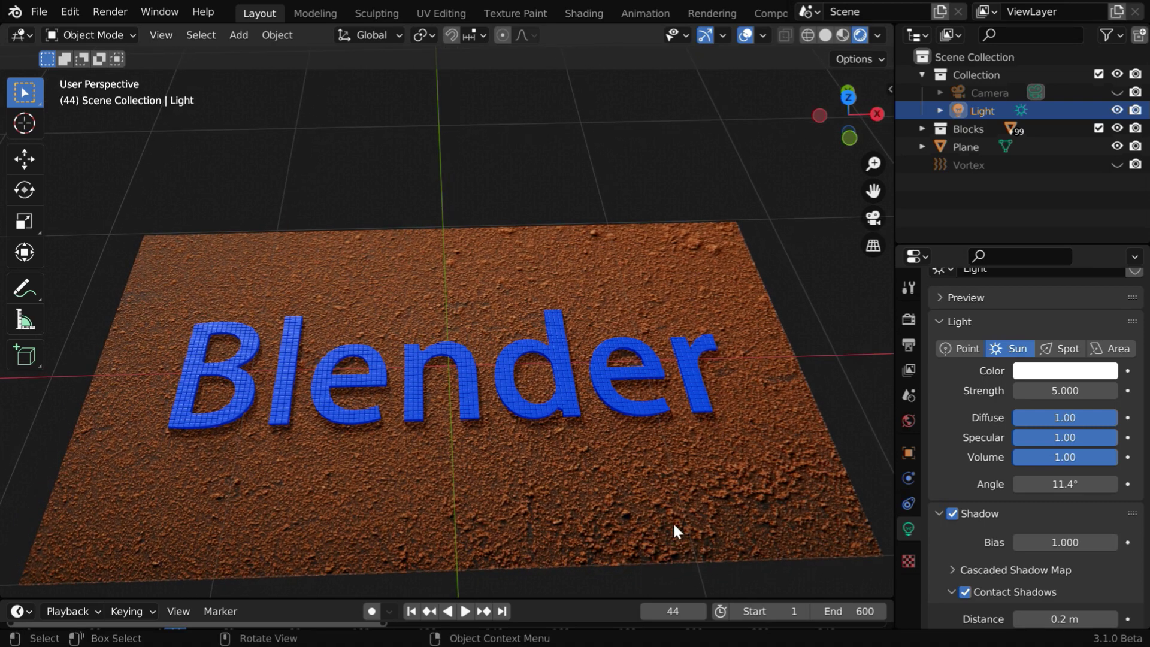
ctrl+middle_drag(741, 525, 736, 486)
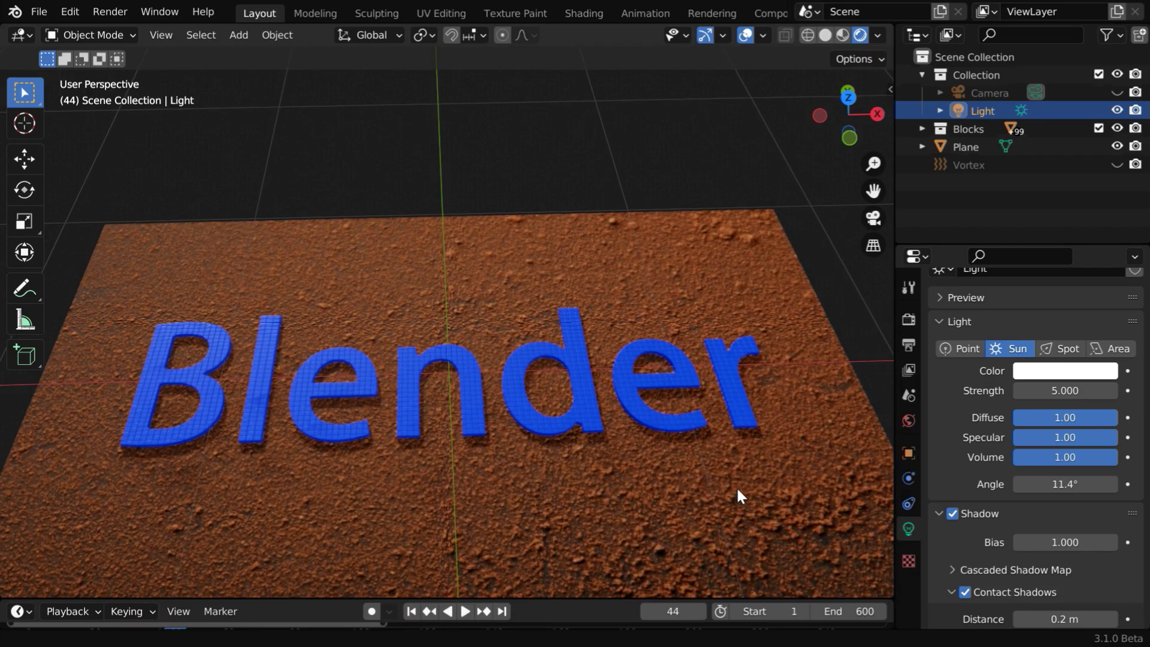